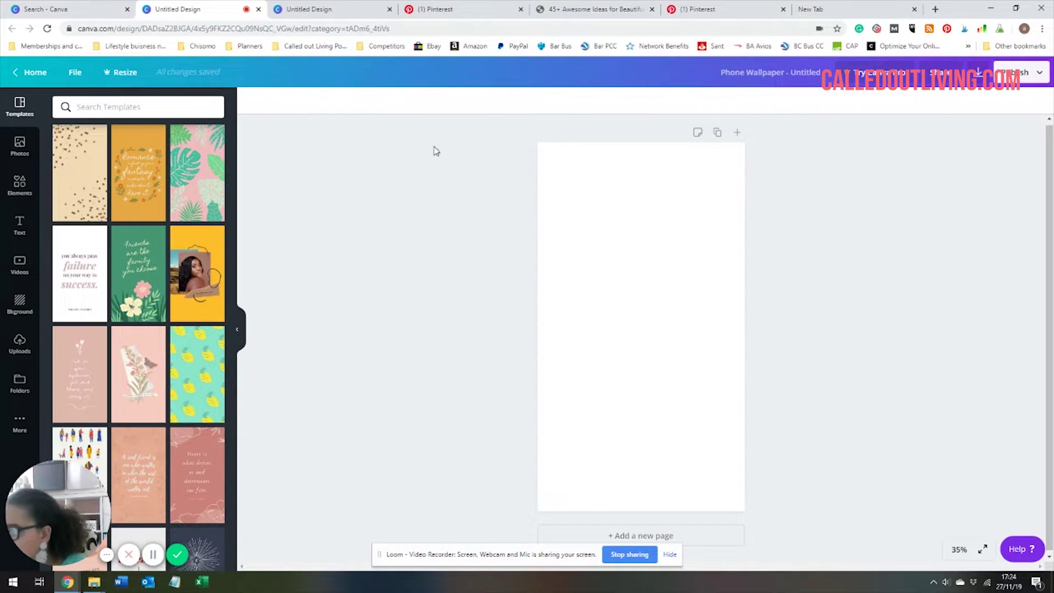
Step: Browse the available phone wallpaper templates
scroll(159, 494, down, 1)
scroll(172, 407, down, 5)
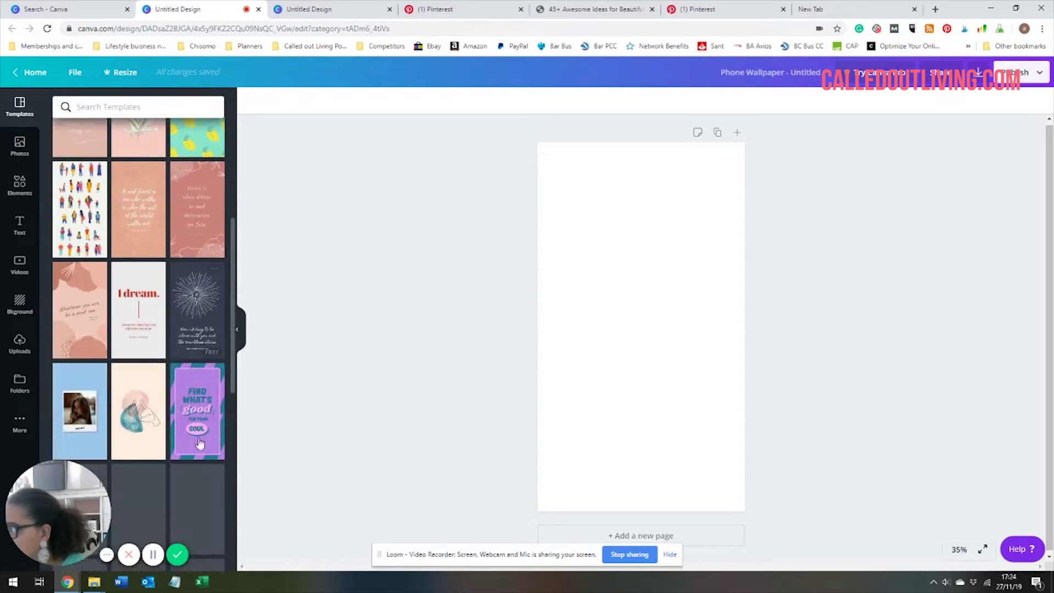
scroll(164, 423, down, 5)
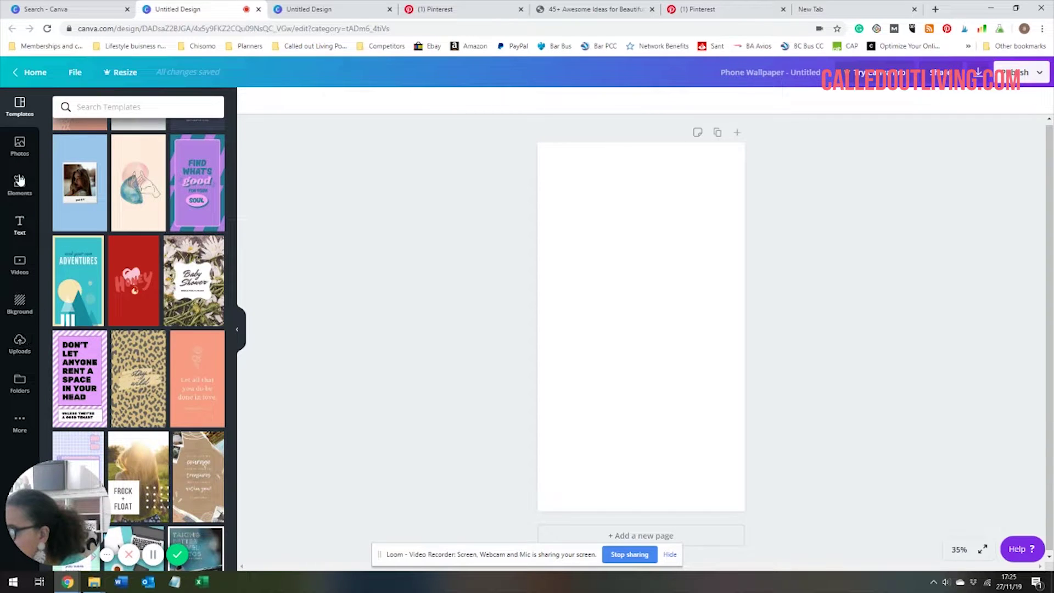
Step: Insert a five-cell photo grid with one large cell and shrink it to fill the lower part of the page
click(22, 193)
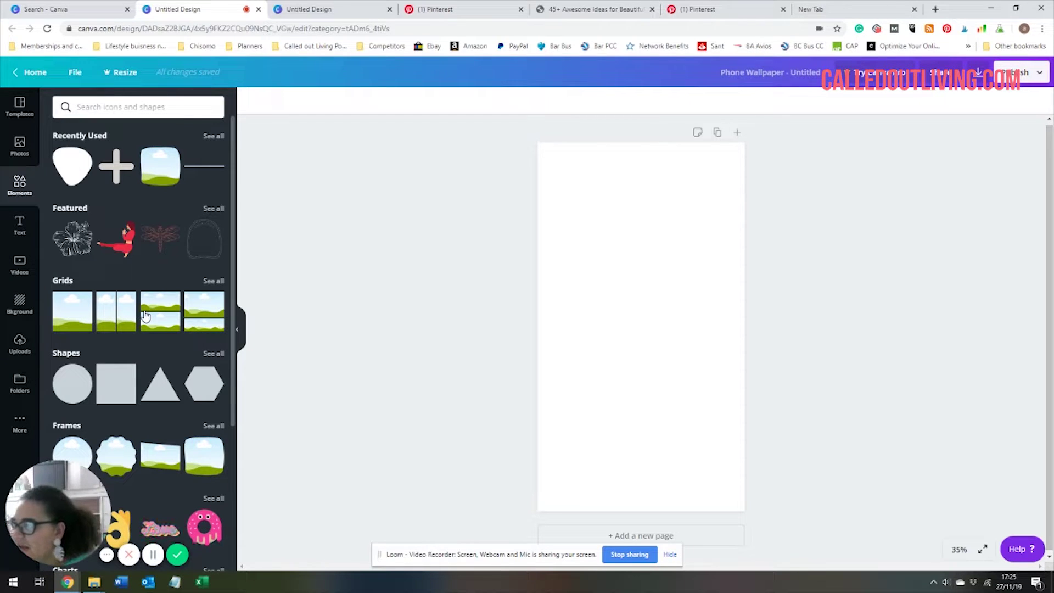
click(212, 281)
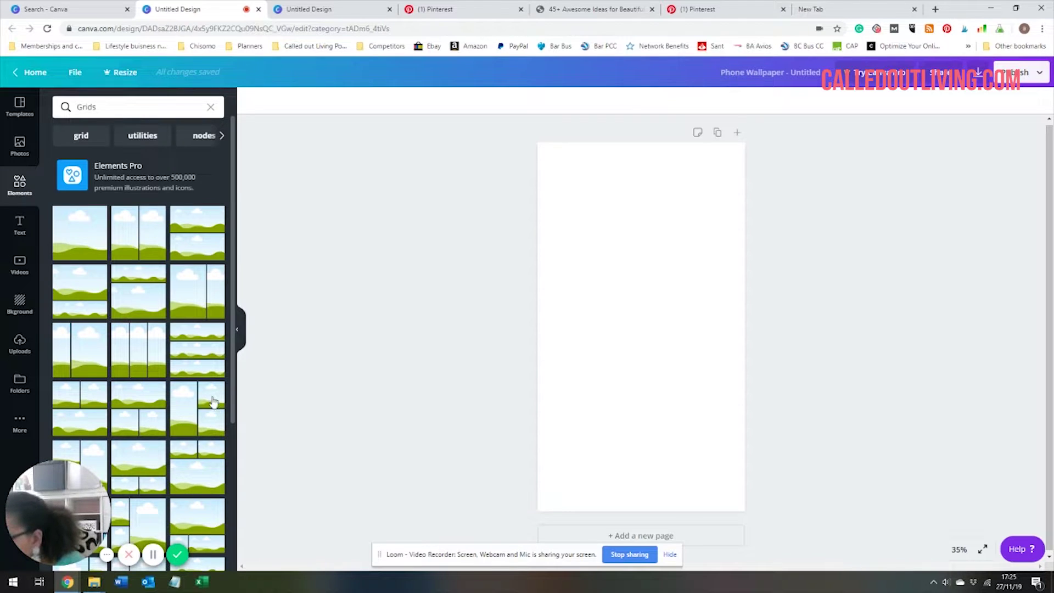
scroll(208, 417, down, 10)
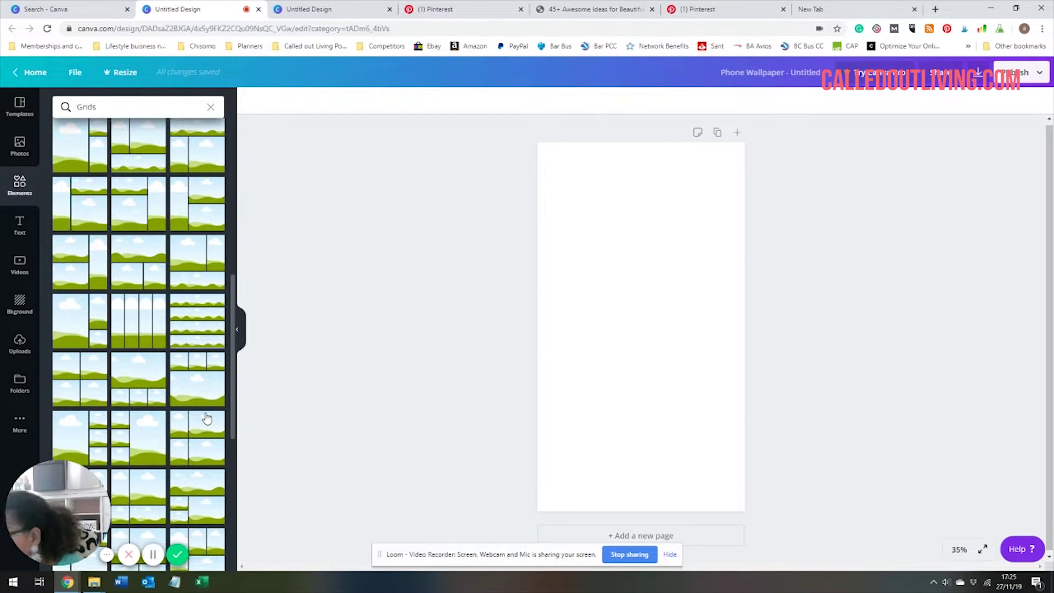
scroll(207, 420, down, 2)
scroll(208, 420, down, 3)
scroll(206, 421, down, 2)
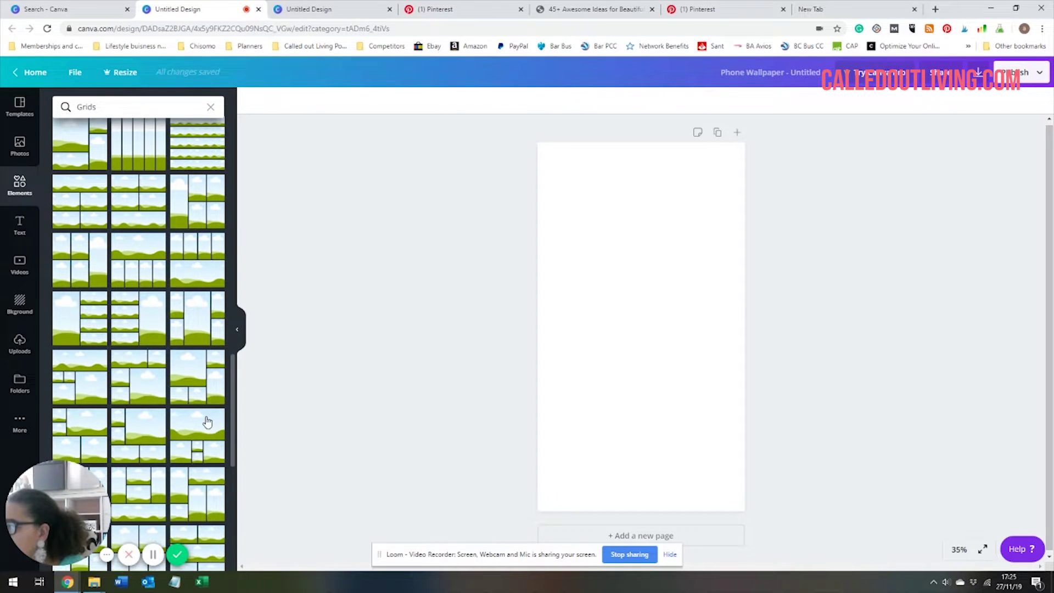
scroll(206, 422, down, 3)
scroll(205, 421, down, 2)
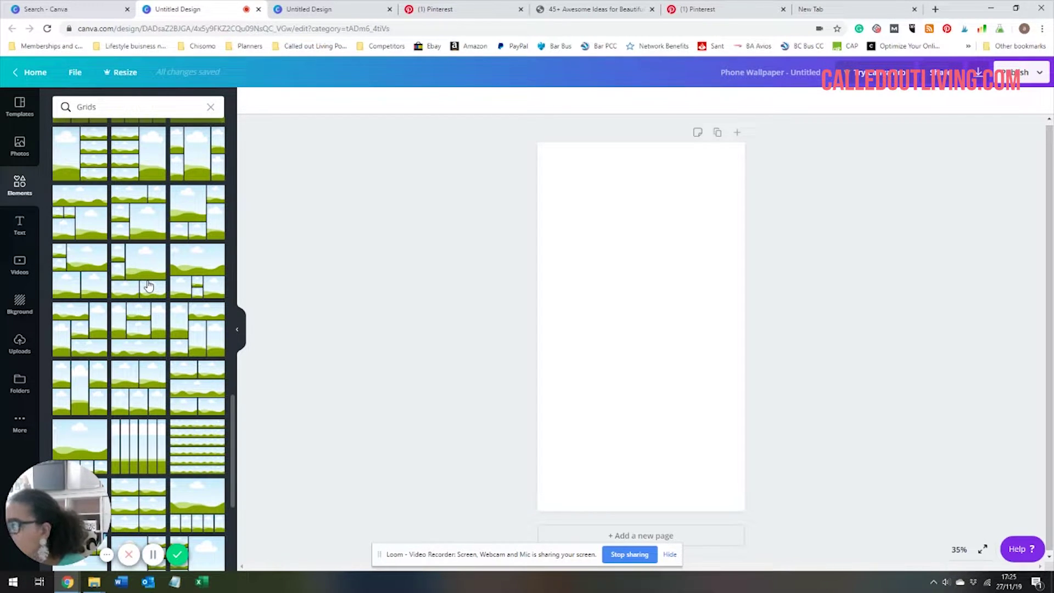
drag(149, 253, 608, 422)
drag(745, 144, 746, 311)
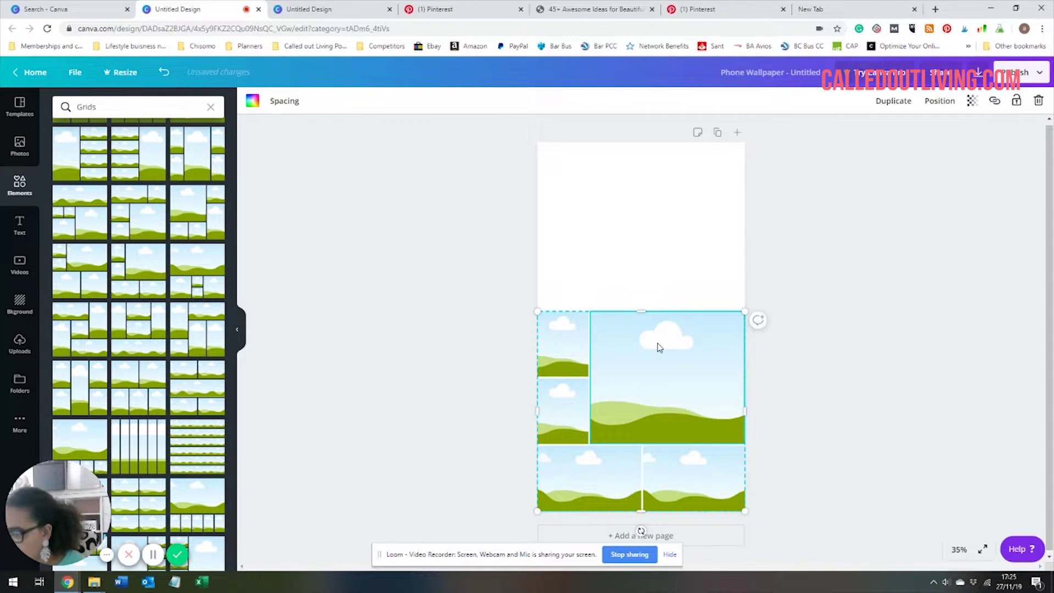
Step: Duplicate the page with its photo grid and return to page 1
click(718, 133)
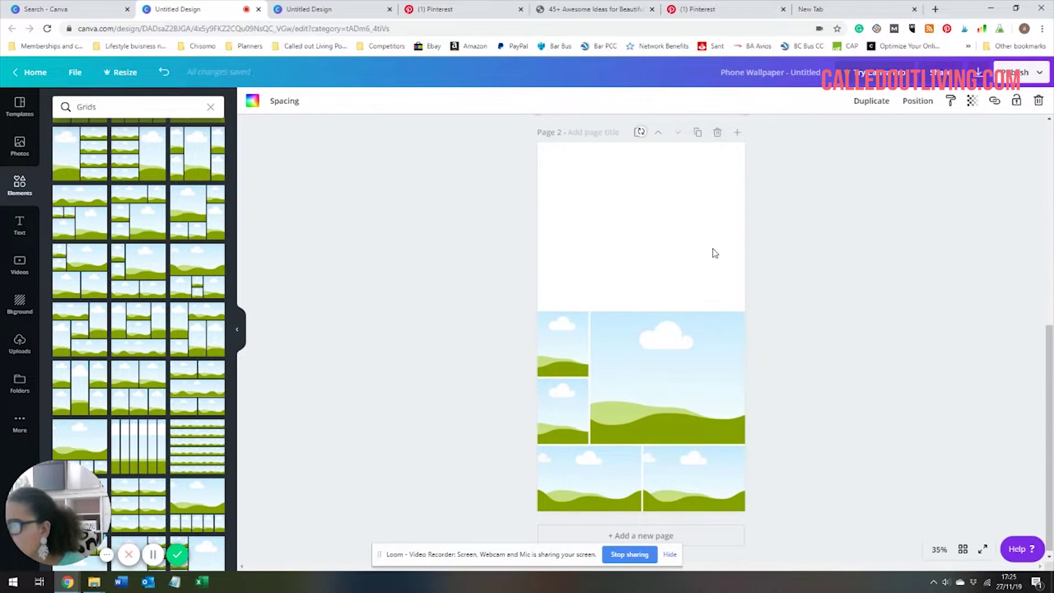
scroll(713, 252, up, 3)
scroll(710, 258, up, 4)
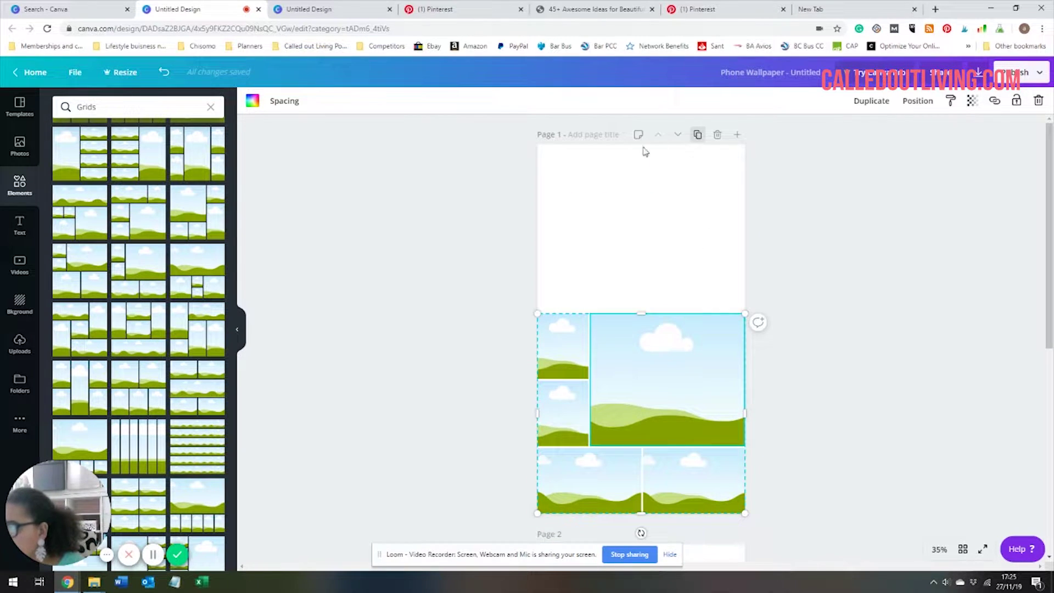
Step: Copy the photo grid on page 1 and paste a duplicate above the original
right_click(670, 333)
click(729, 345)
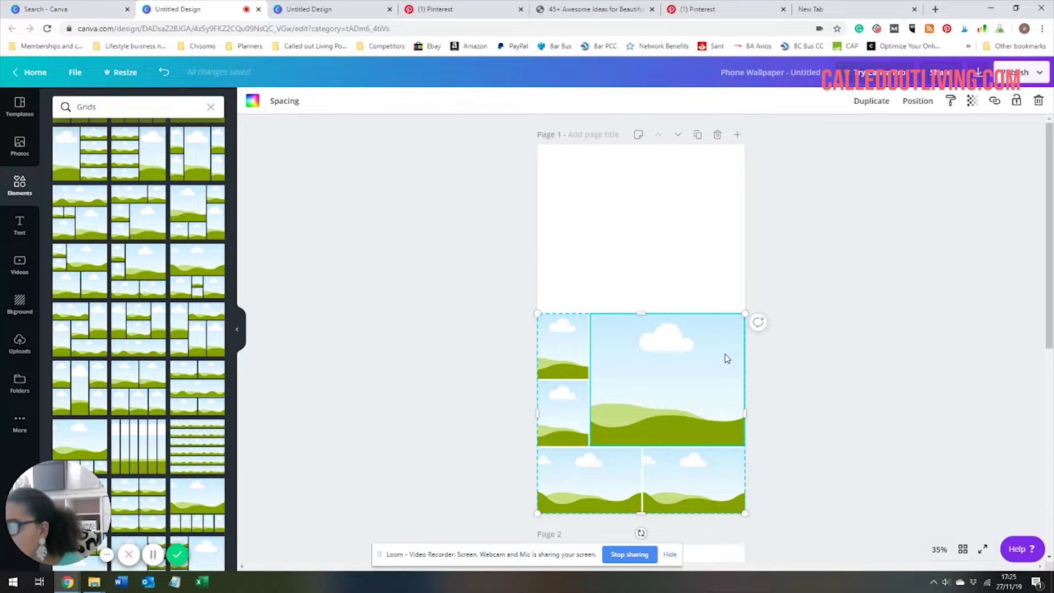
drag(677, 370, 669, 350)
right_click(669, 350)
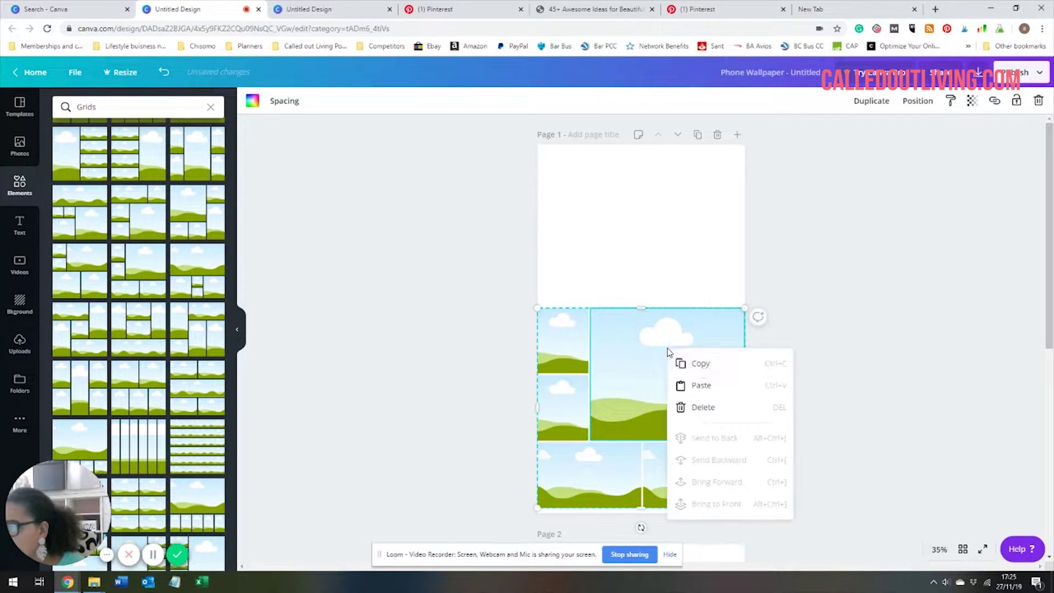
click(704, 384)
drag(712, 379, 705, 271)
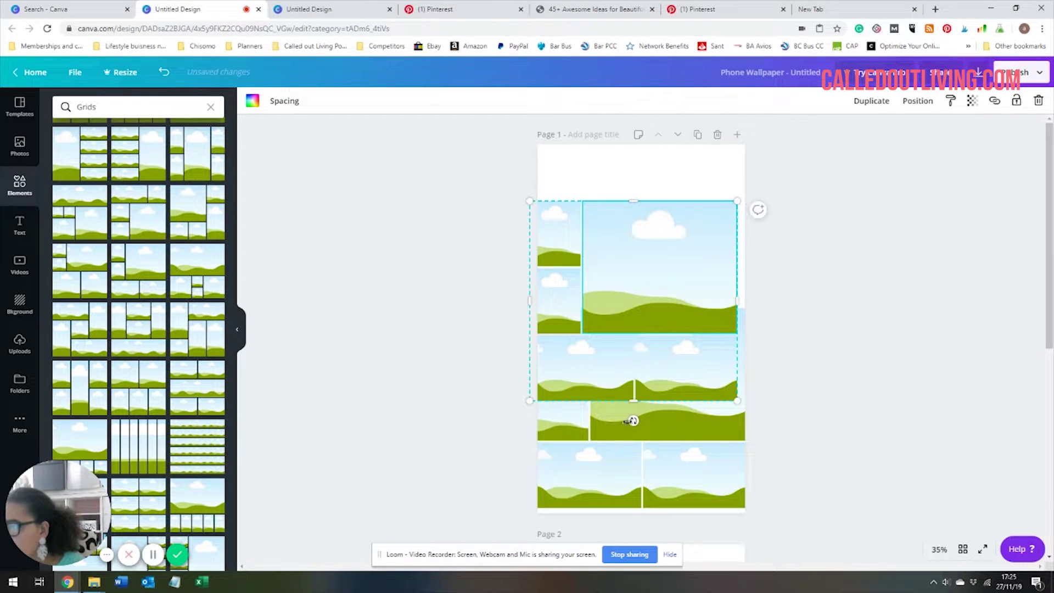
Step: Rotate the copied grid 180 degrees at the top of page 1 and set the original grid directly beneath it
drag(631, 421, 683, 259)
key(ctrl+z)
drag(631, 418, 631, 202)
drag(694, 254, 694, 193)
drag(701, 383, 697, 423)
Step: Select both grids and scale them down together so they fit within the height of page 1
click(648, 328)
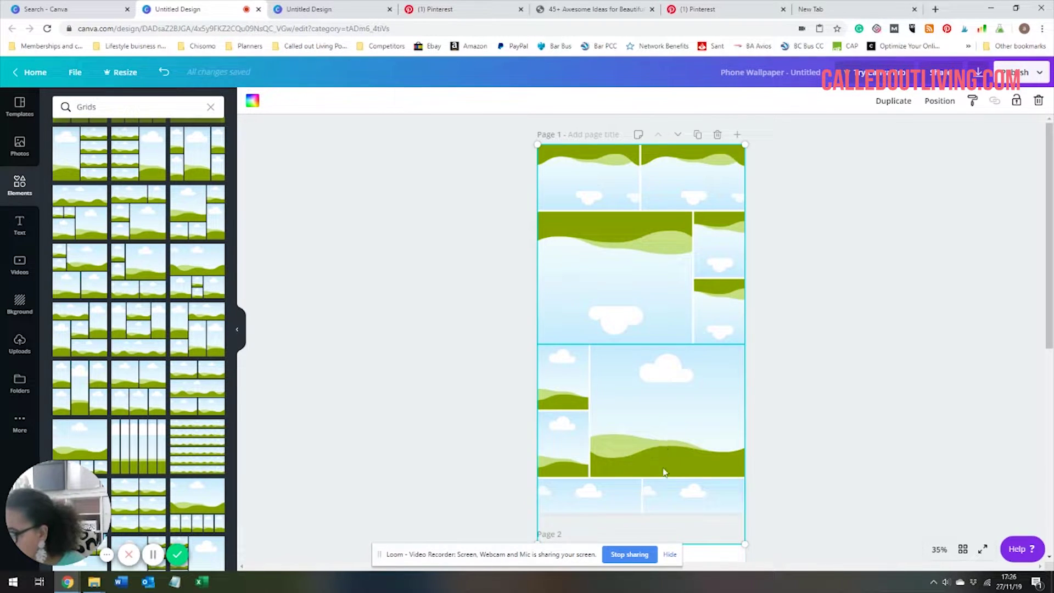
click(654, 278)
click(642, 404)
scroll(657, 505, down, 1)
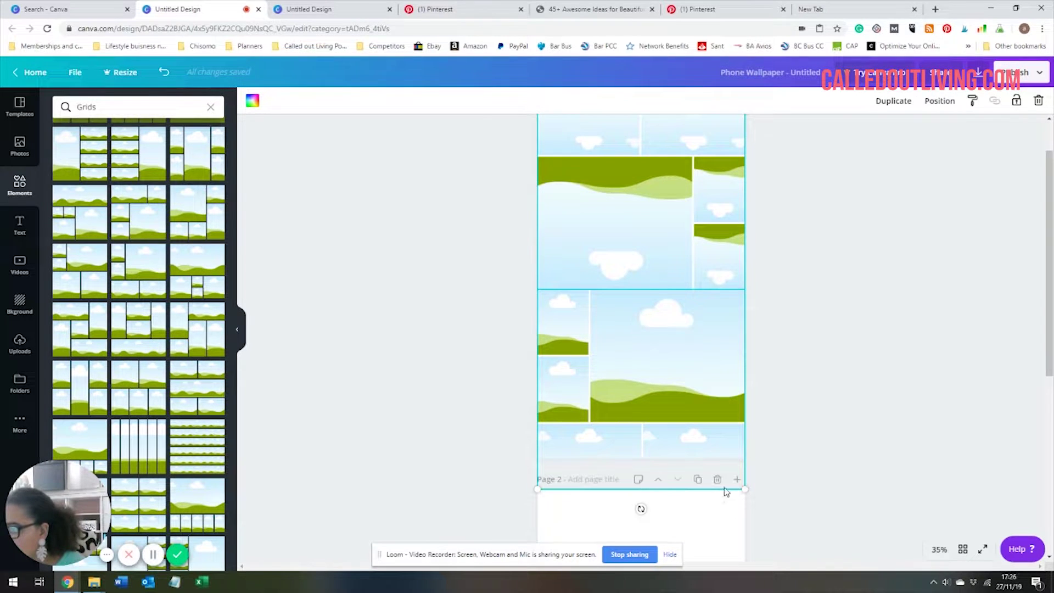
scroll(686, 393, up, 1)
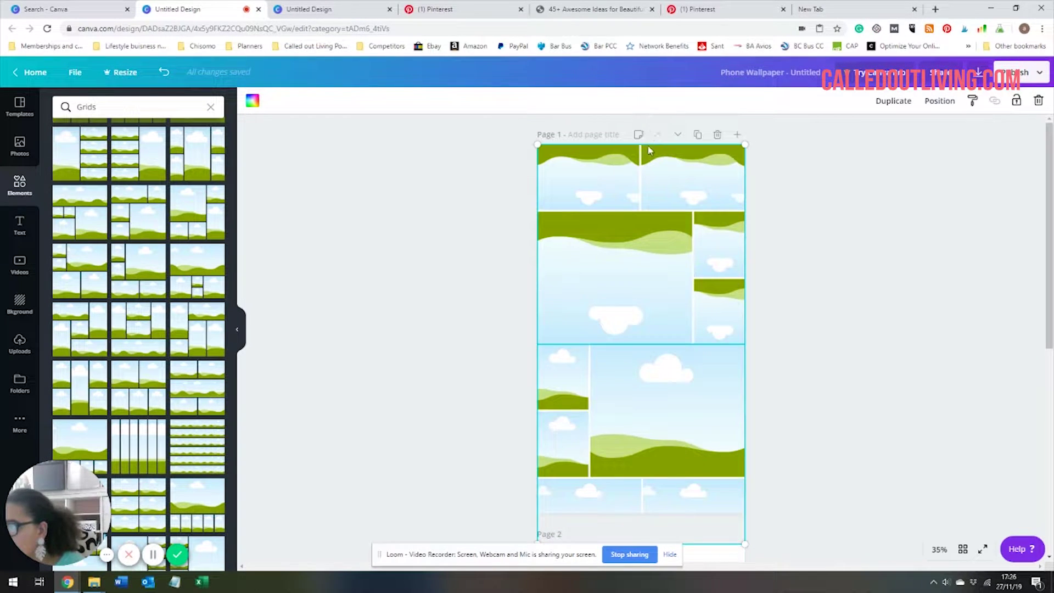
scroll(628, 511, down, 1)
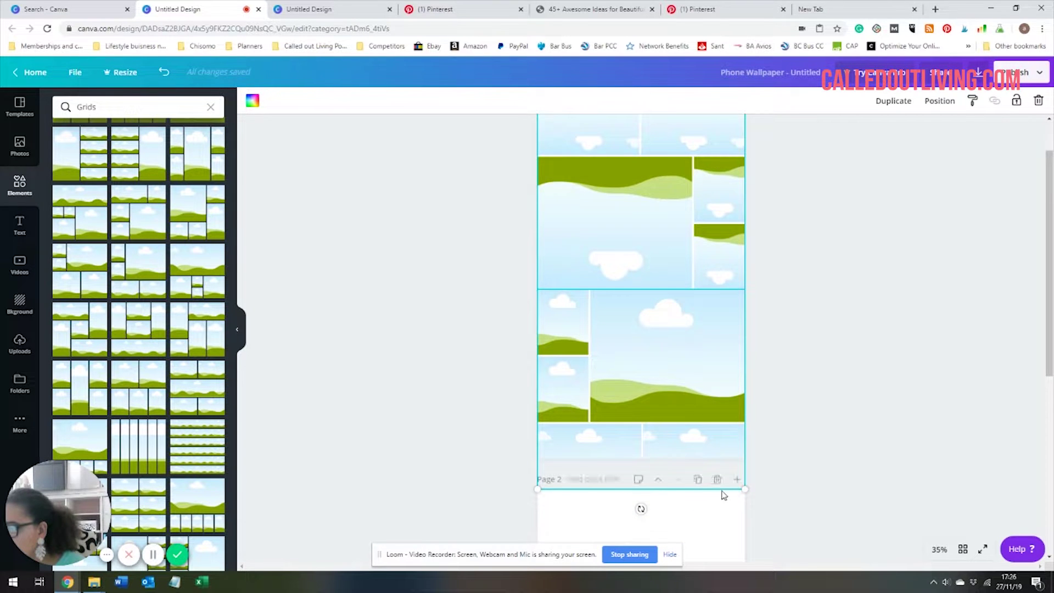
drag(746, 491, 746, 447)
scroll(745, 433, up, 1)
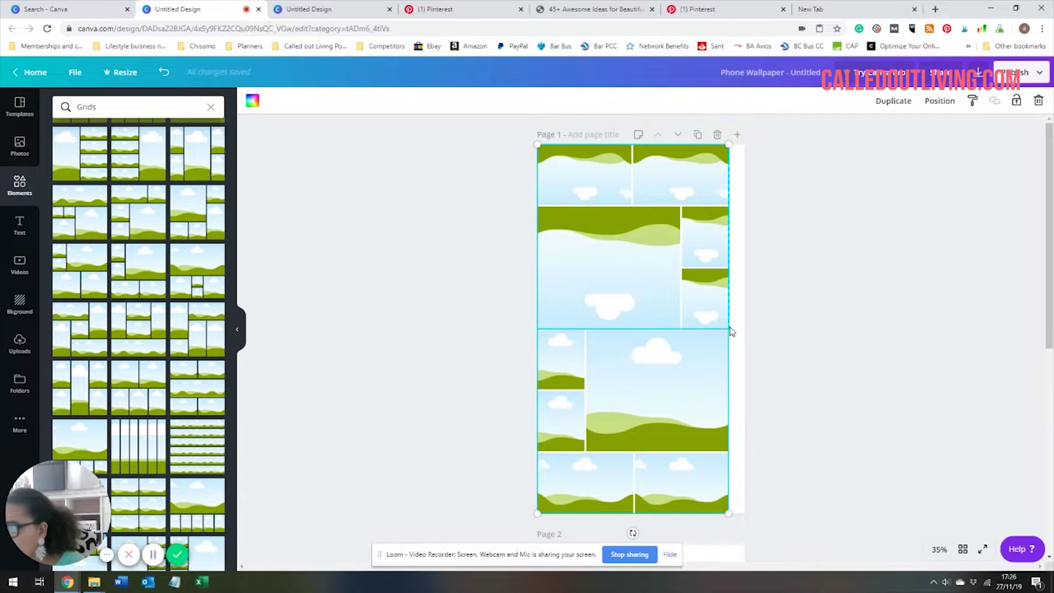
Step: Stretch the upper and lower grids to the full width of the page
click(712, 243)
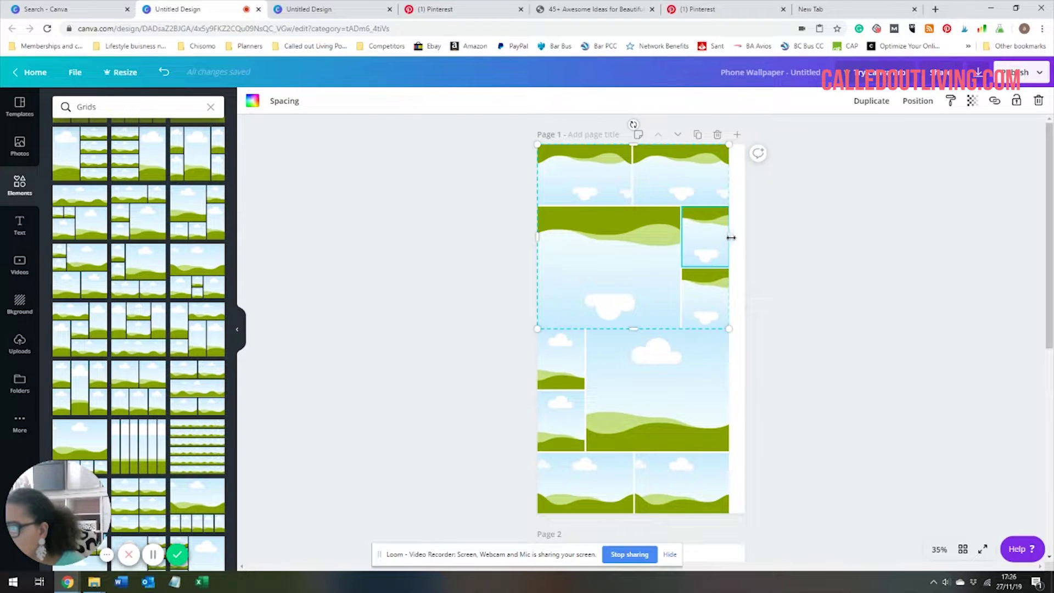
drag(730, 236, 746, 237)
click(706, 383)
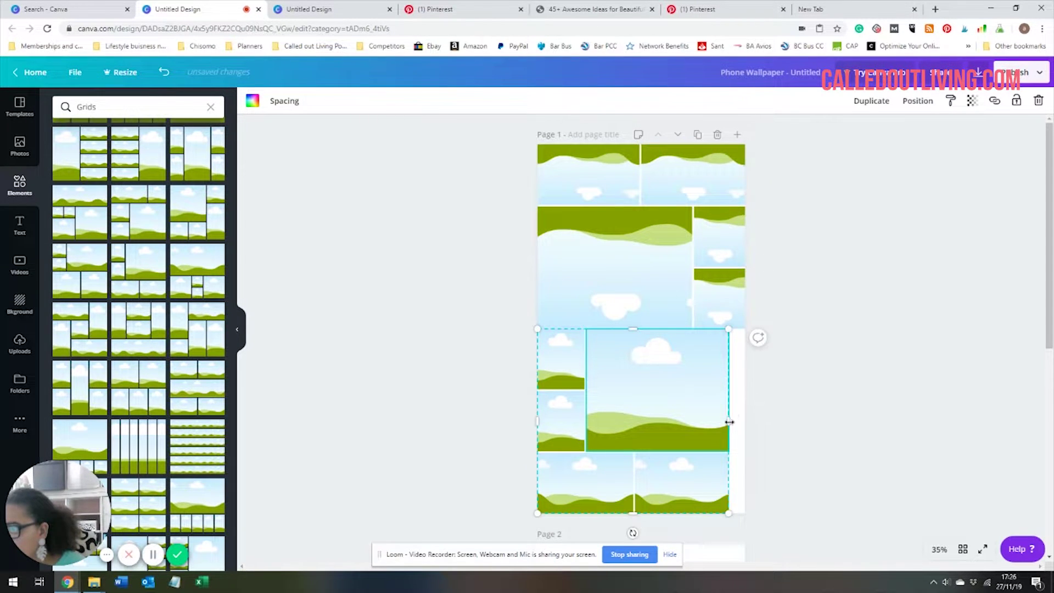
drag(729, 421, 747, 425)
Step: Adjust the facing edges of the two grids to leave a thin white gap between them
drag(646, 334, 641, 334)
click(664, 274)
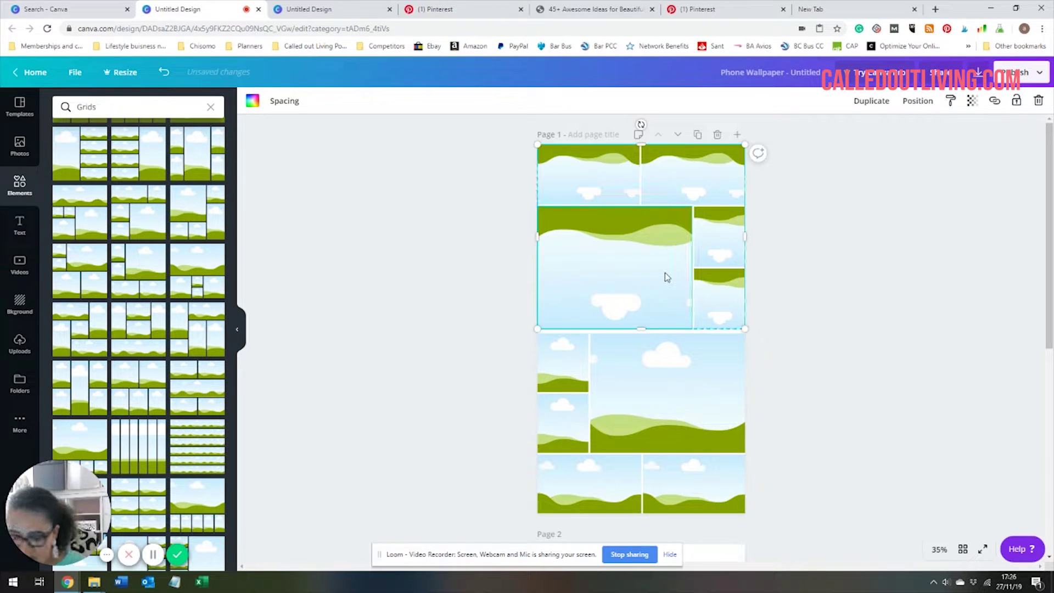
drag(642, 330, 641, 331)
click(791, 367)
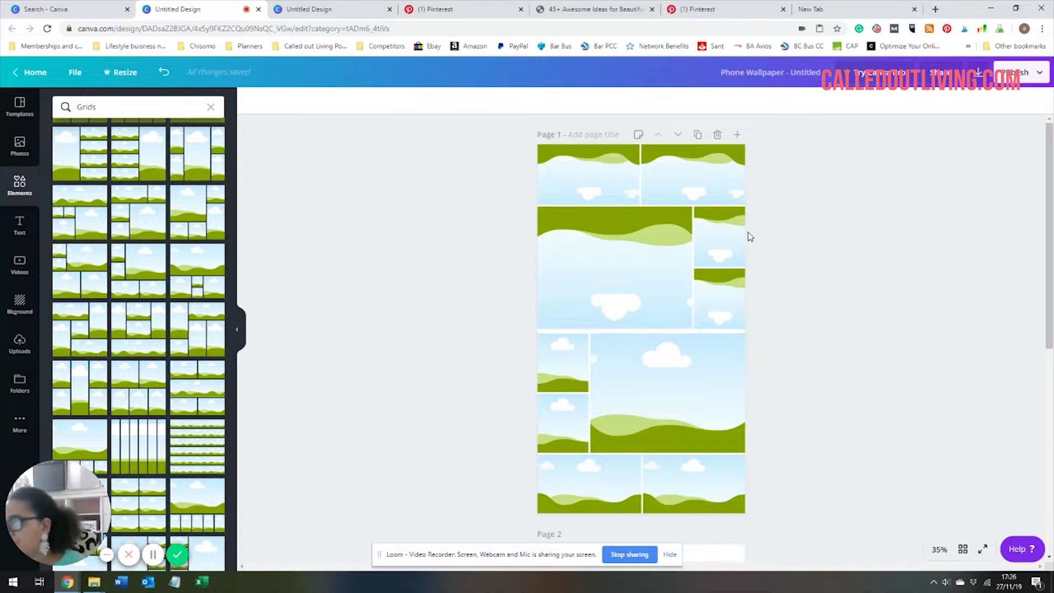
Step: View the house extension pin on Pinterest and return to the wallpaper design
click(647, 270)
click(725, 435)
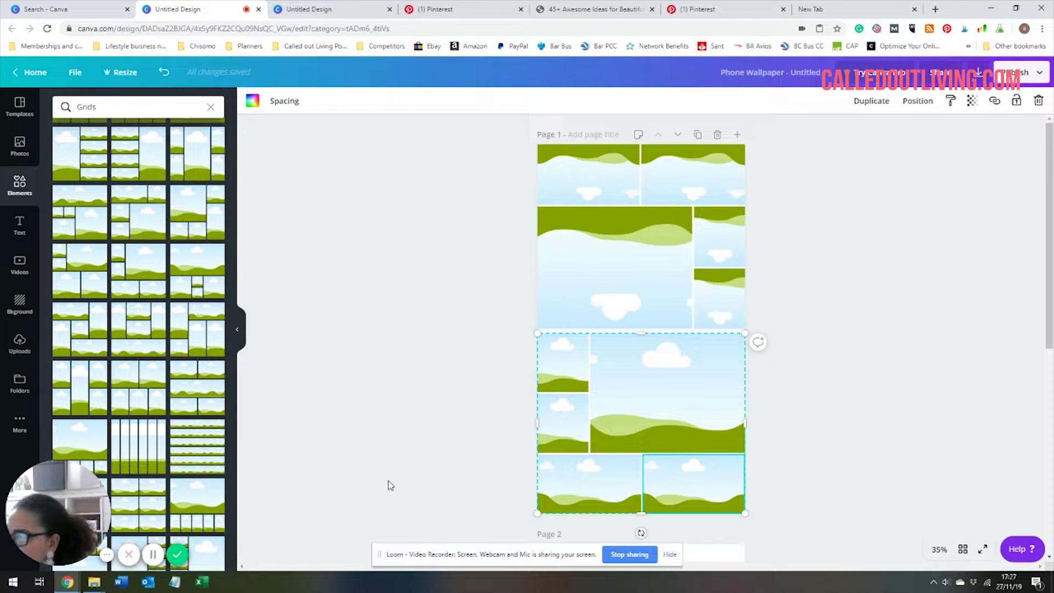
click(22, 309)
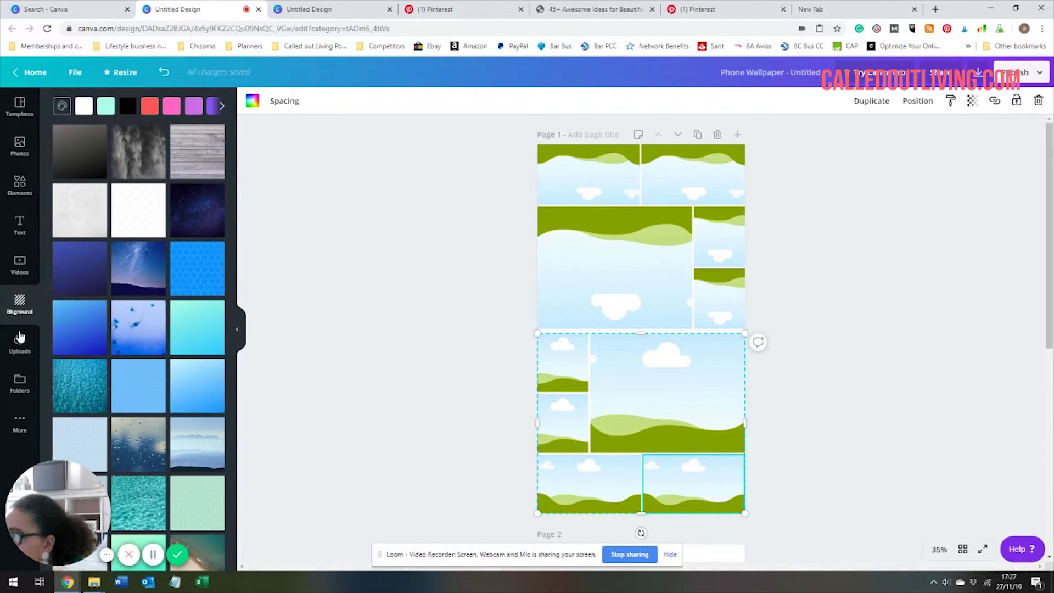
click(485, 8)
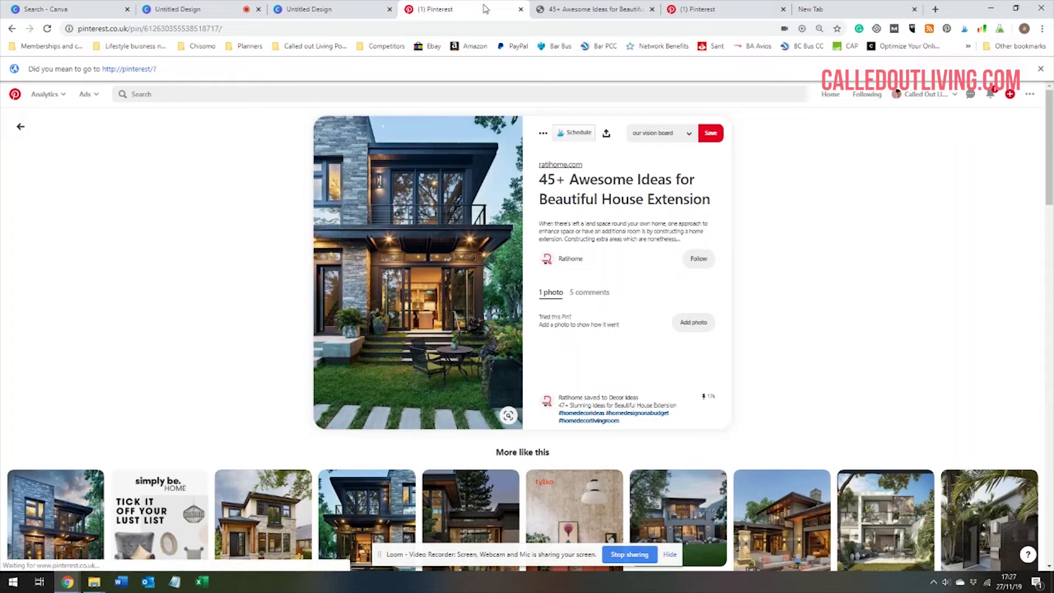
click(213, 11)
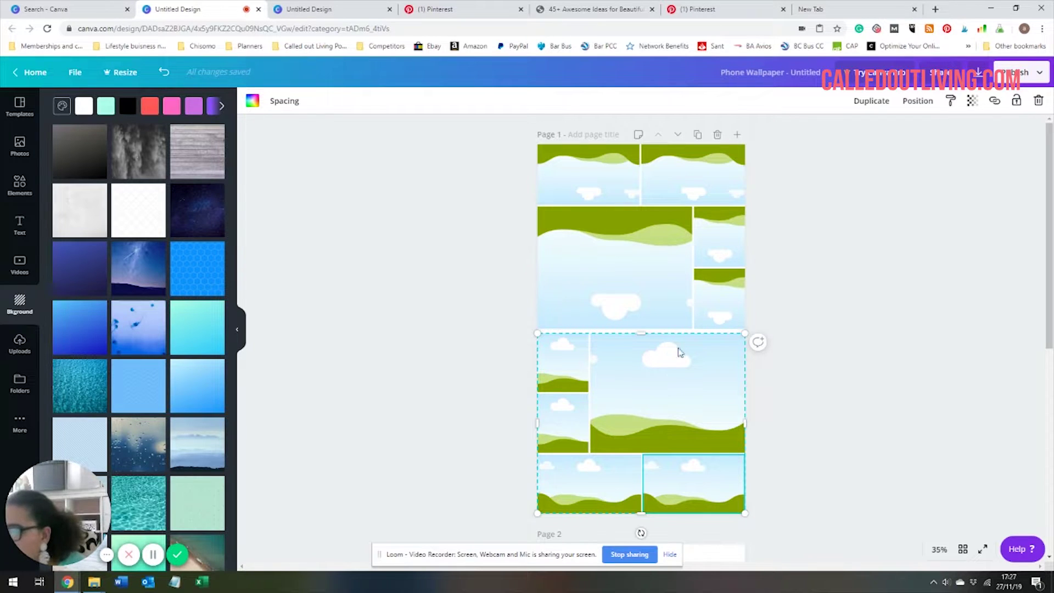
Step: Move the upper grid down slightly to narrow the gap above the lower grid
drag(681, 301, 681, 303)
click(670, 447)
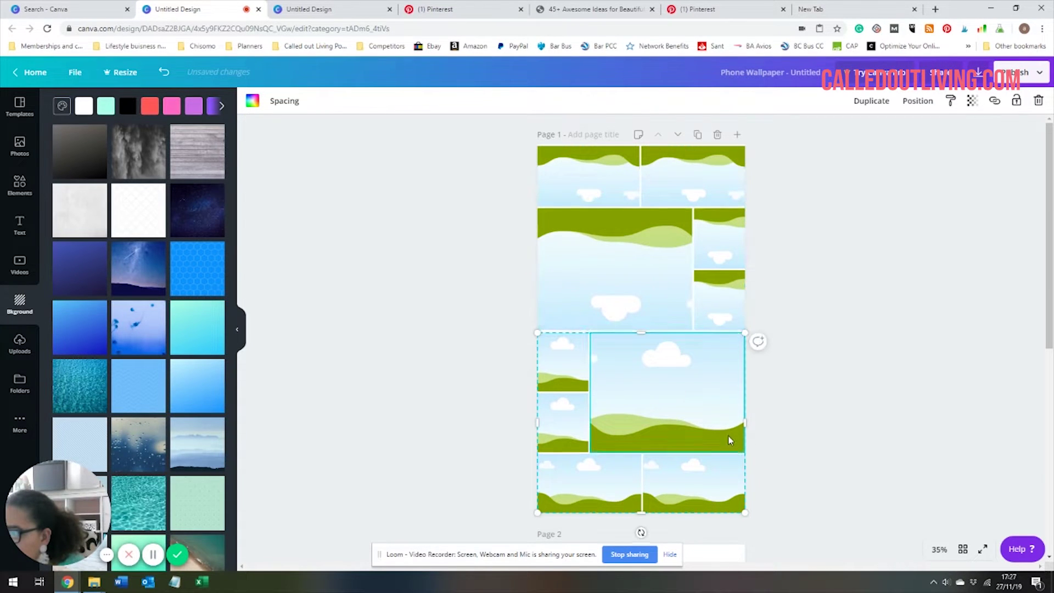
click(789, 379)
drag(780, 282, 671, 297)
click(672, 297)
key(ctrl+z)
click(862, 376)
click(666, 311)
drag(664, 284, 666, 306)
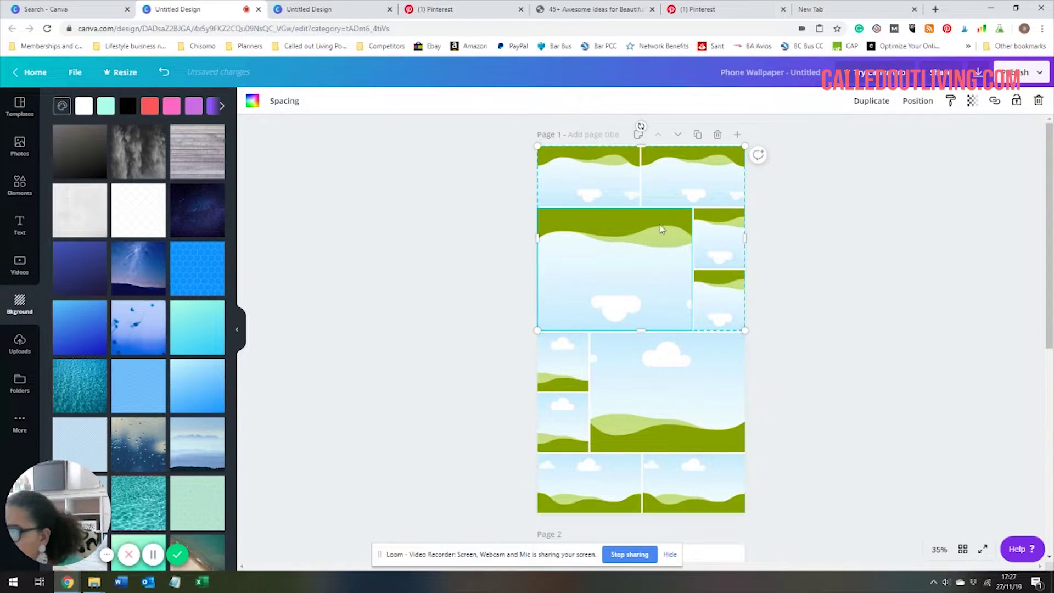
Step: Extend the upper grid to the page's top edge and the lower grid to the page's bottom edge
drag(642, 144, 640, 144)
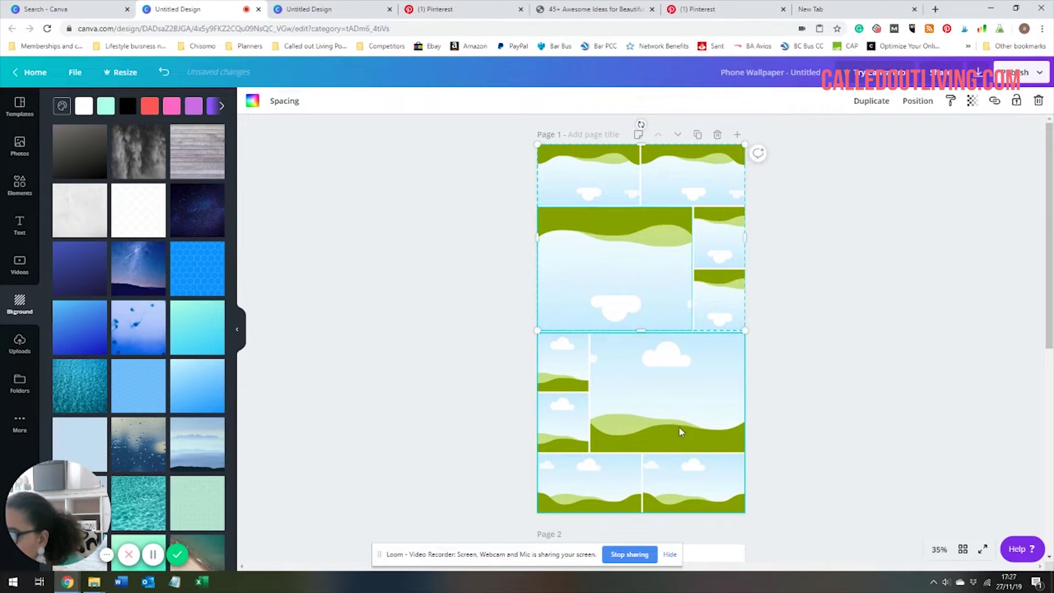
click(778, 406)
click(644, 441)
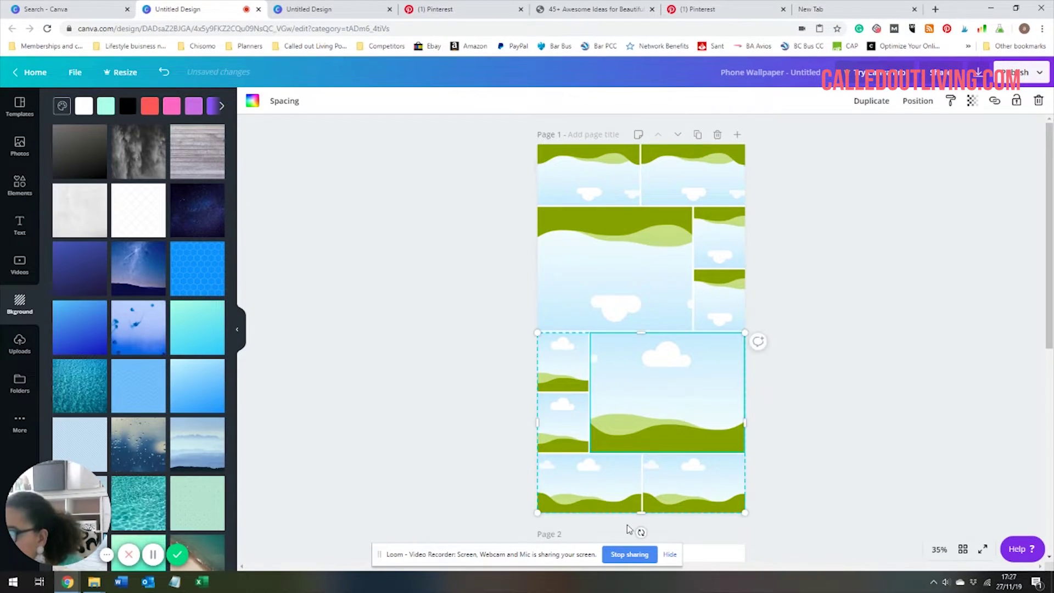
drag(644, 514, 646, 516)
click(818, 411)
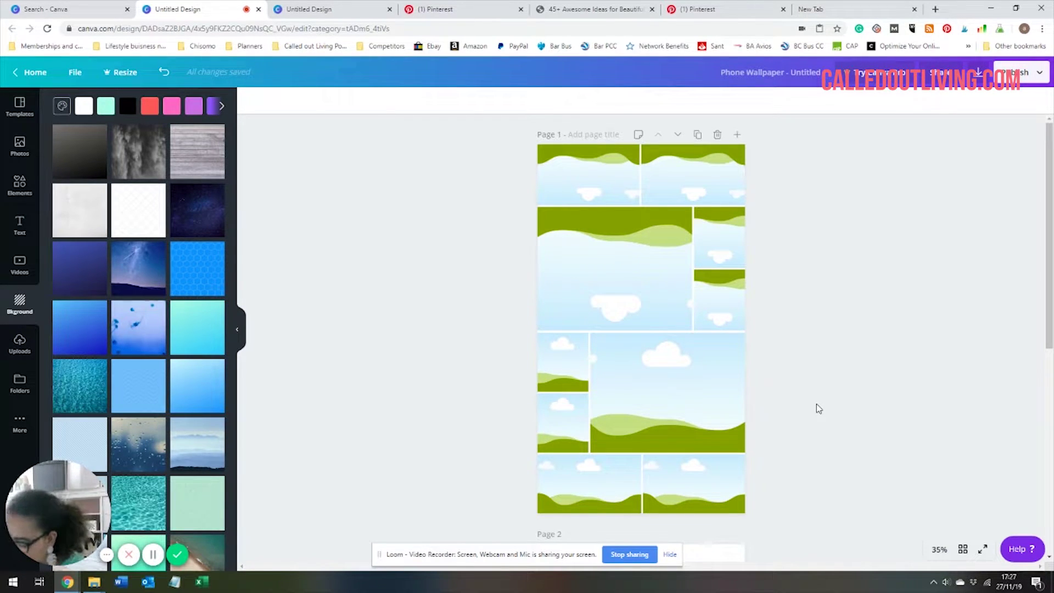
Step: Switch to Pinterest and save the house extension pin's image as a JPEG in the Desktop folder
click(476, 6)
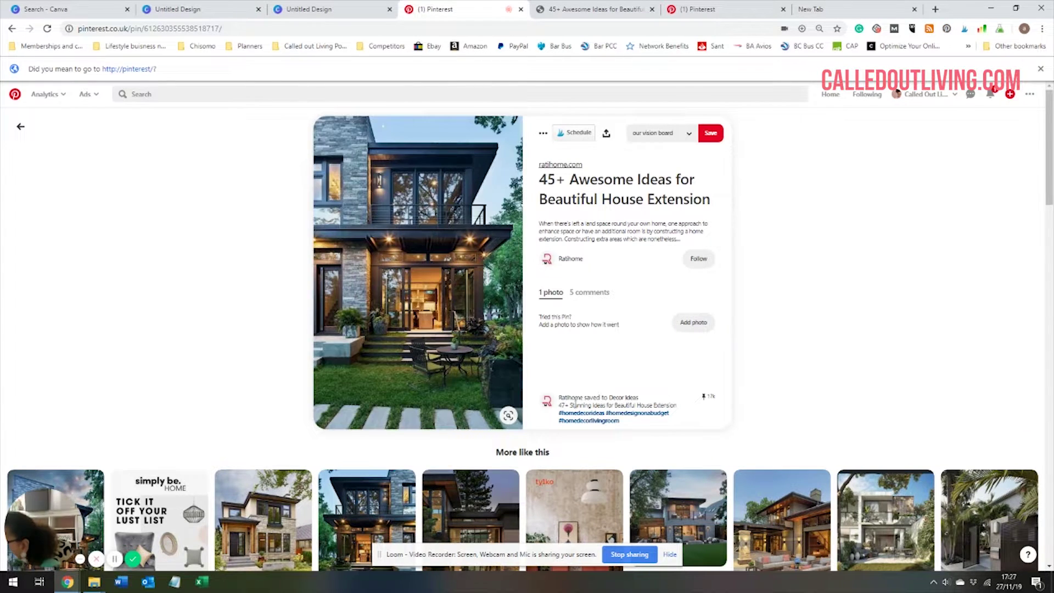
right_click(415, 313)
click(497, 412)
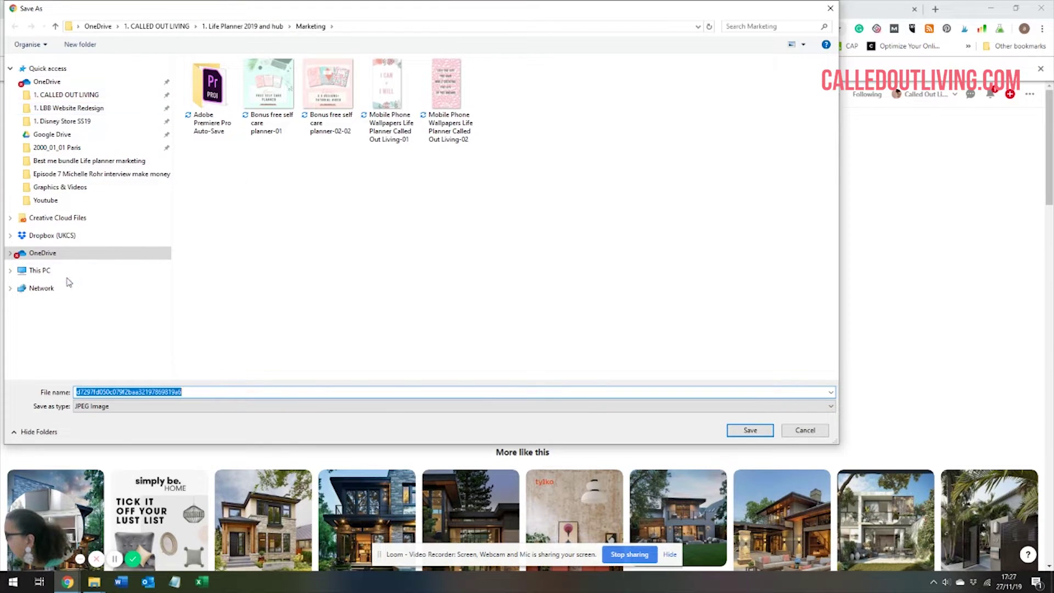
click(66, 83)
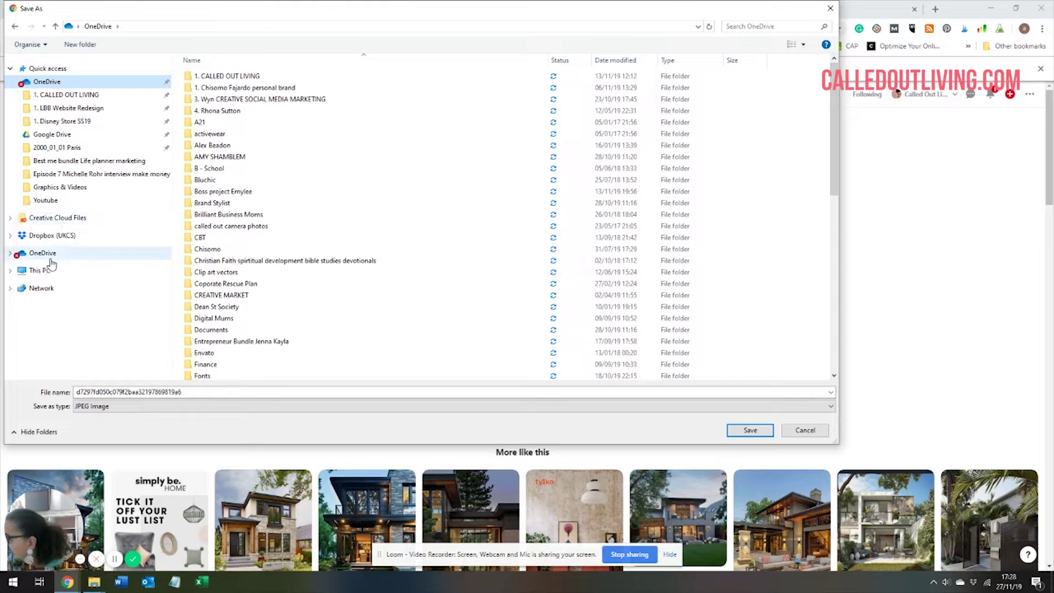
click(48, 289)
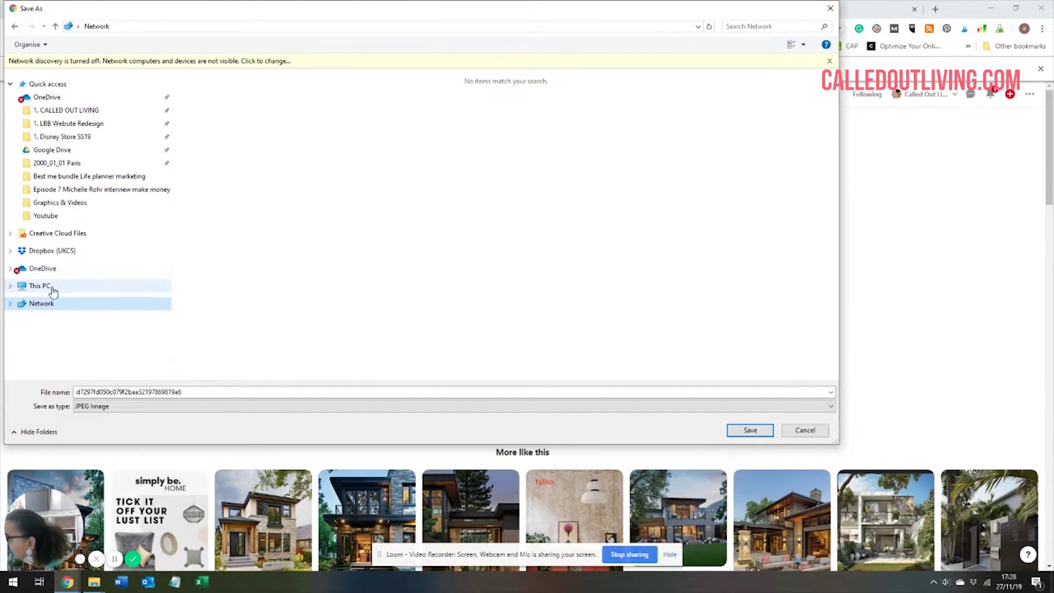
click(52, 286)
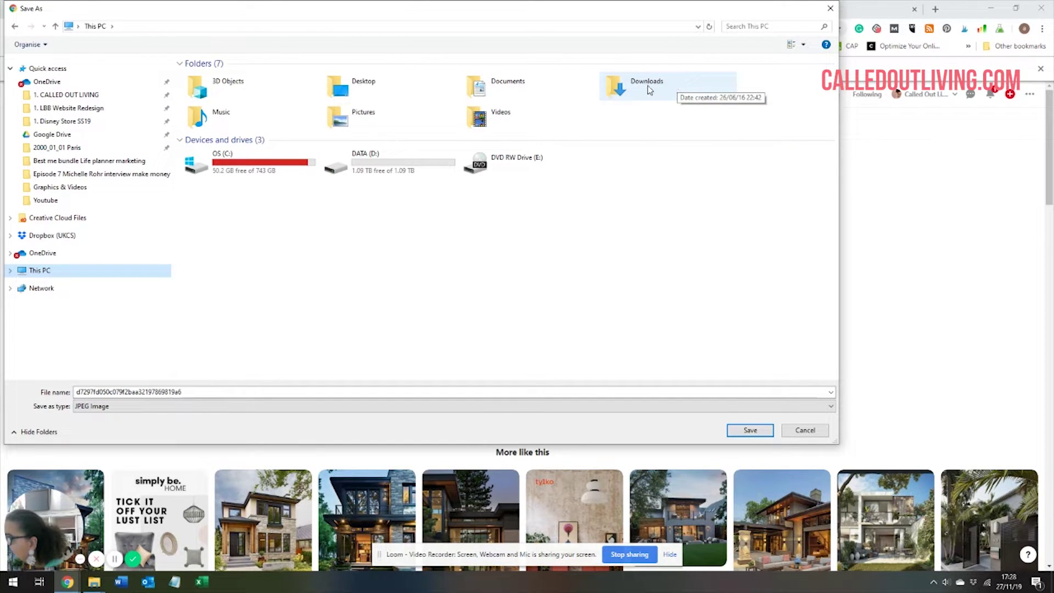
double_click(354, 91)
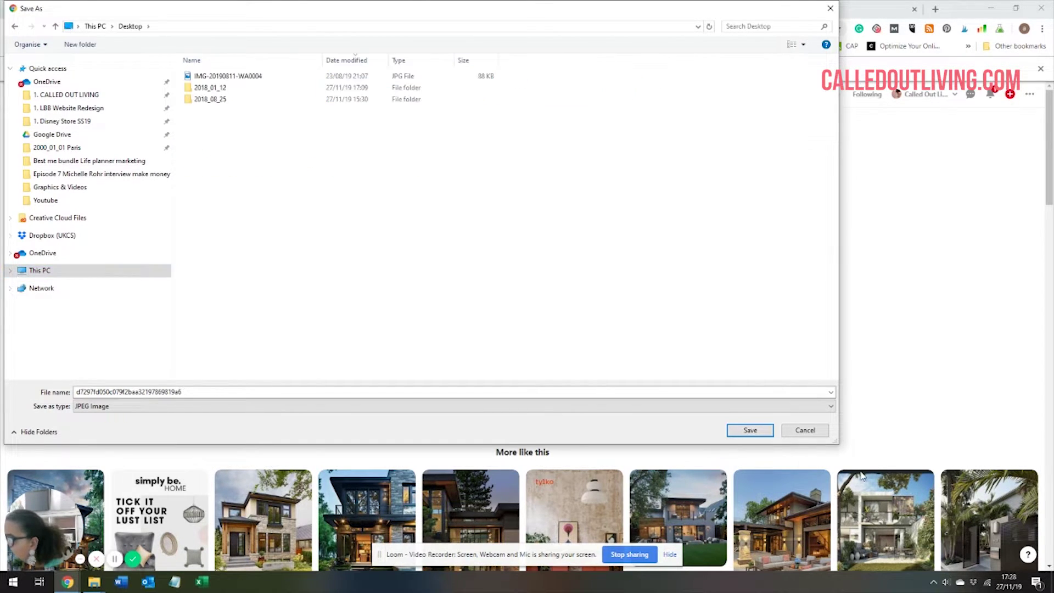
click(750, 430)
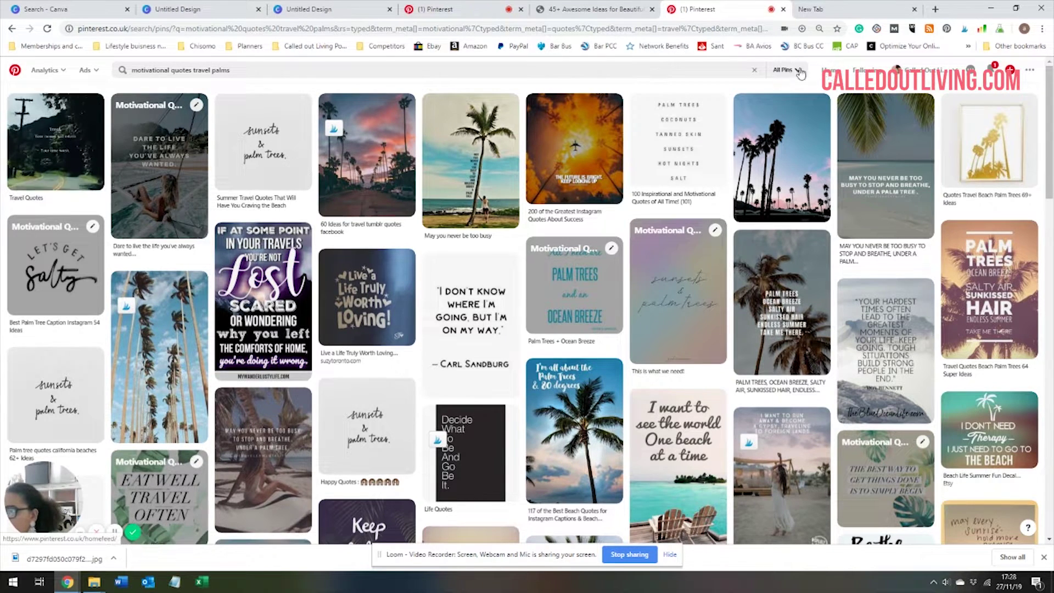
Step: Search Pinterest for "motivational quotes" and open the "Focus on the positives" pin
click(666, 71)
text(motivational)
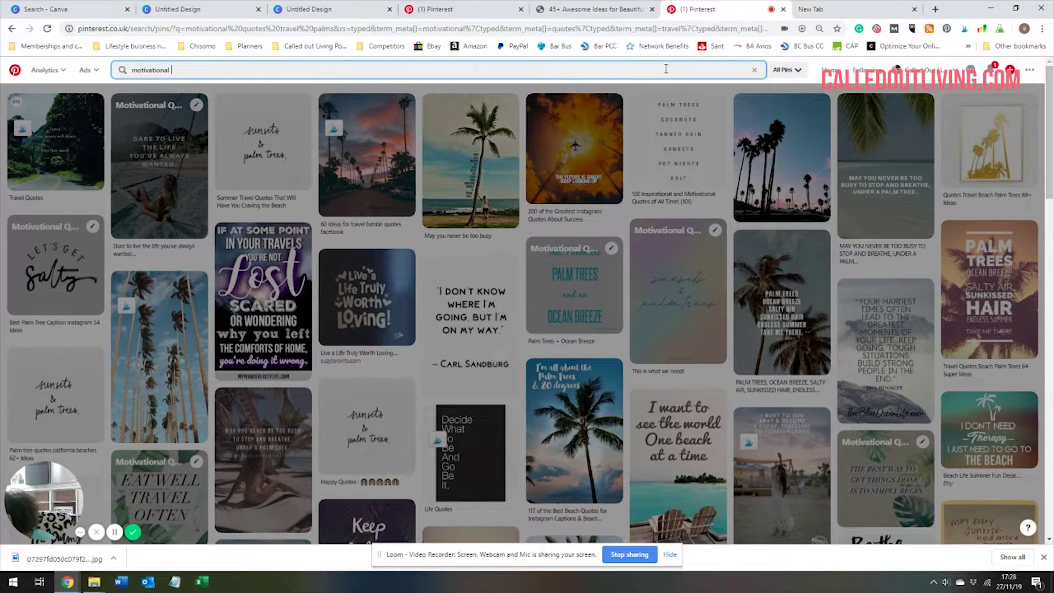
text( quotes)
key(Return)
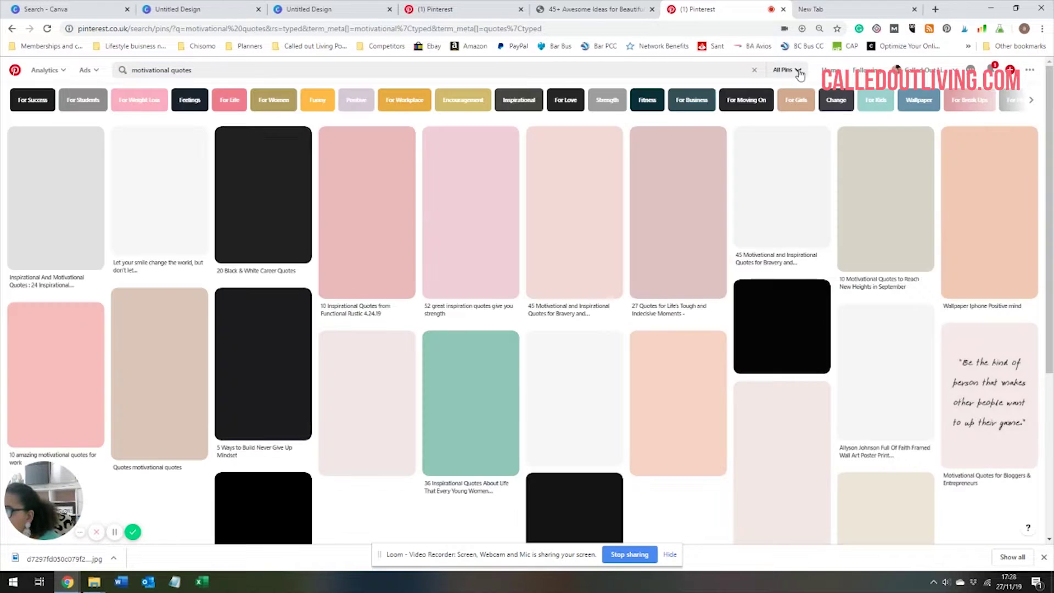
click(789, 70)
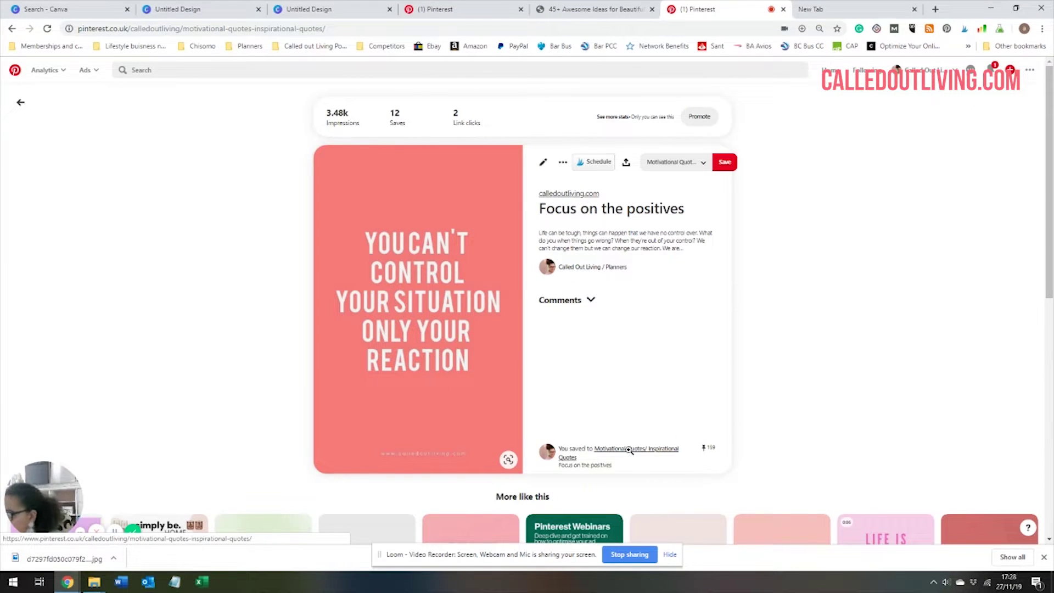
Step: Browse the "Motivational Quotes/ Inspirational Quotes" board for quote images suited to the vision board
click(629, 449)
scroll(688, 381, down, 5)
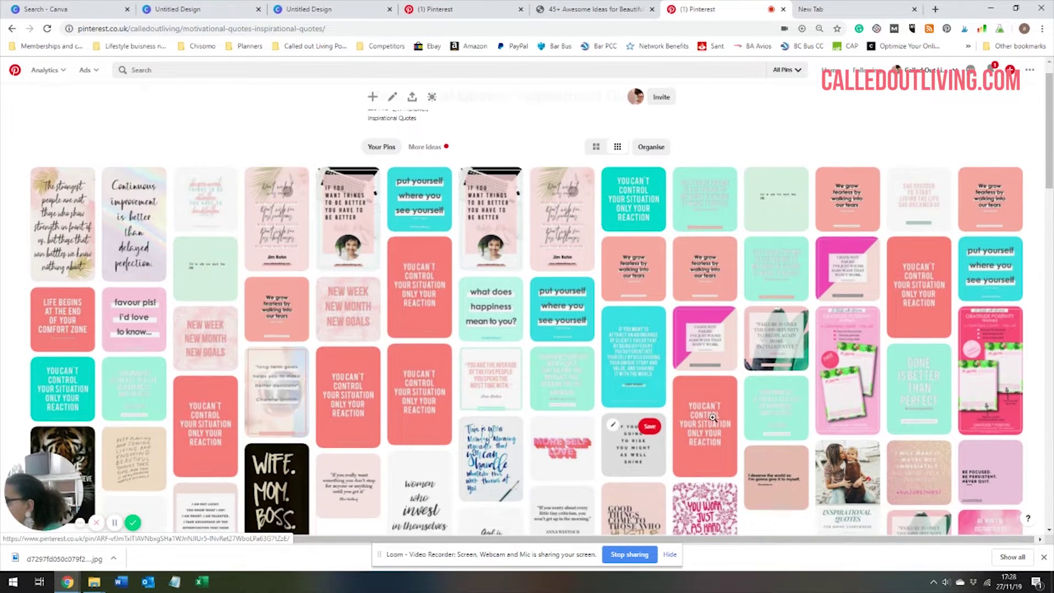
scroll(718, 396, down, 10)
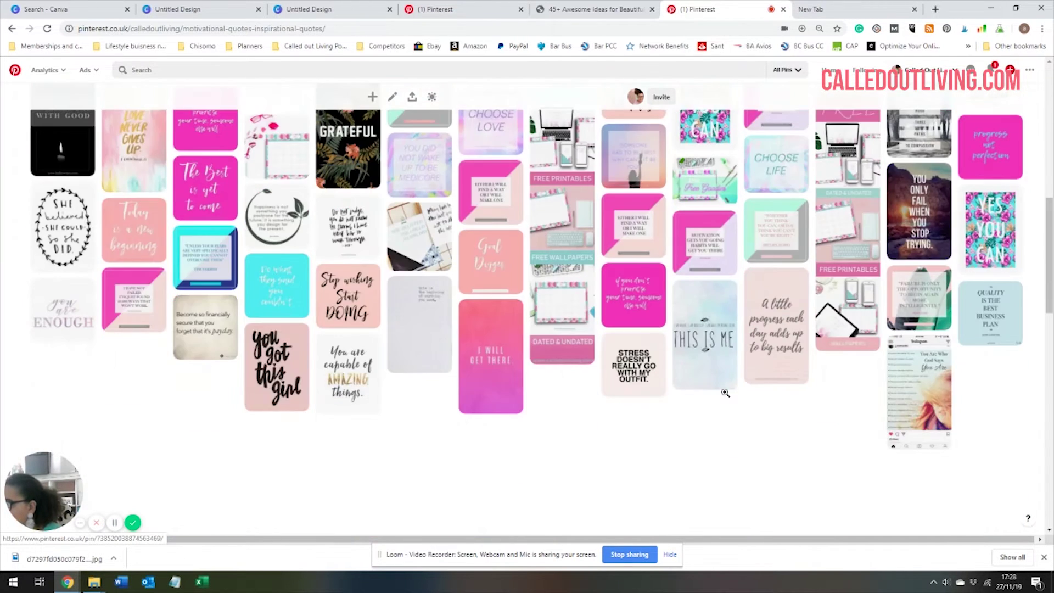
scroll(741, 409, down, 1)
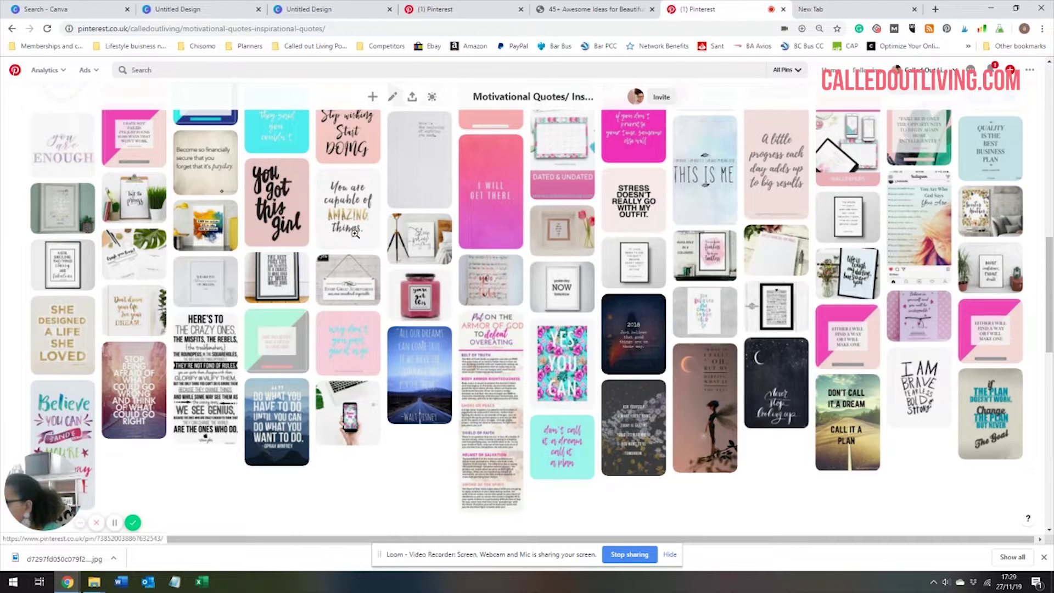
scroll(355, 233, up, 2)
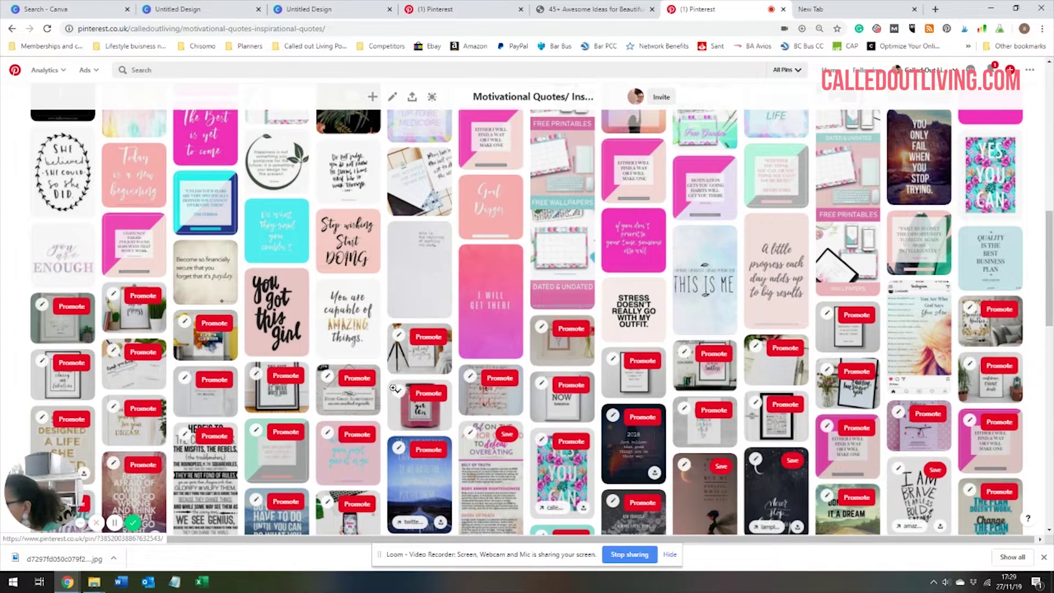
scroll(354, 343, up, 2)
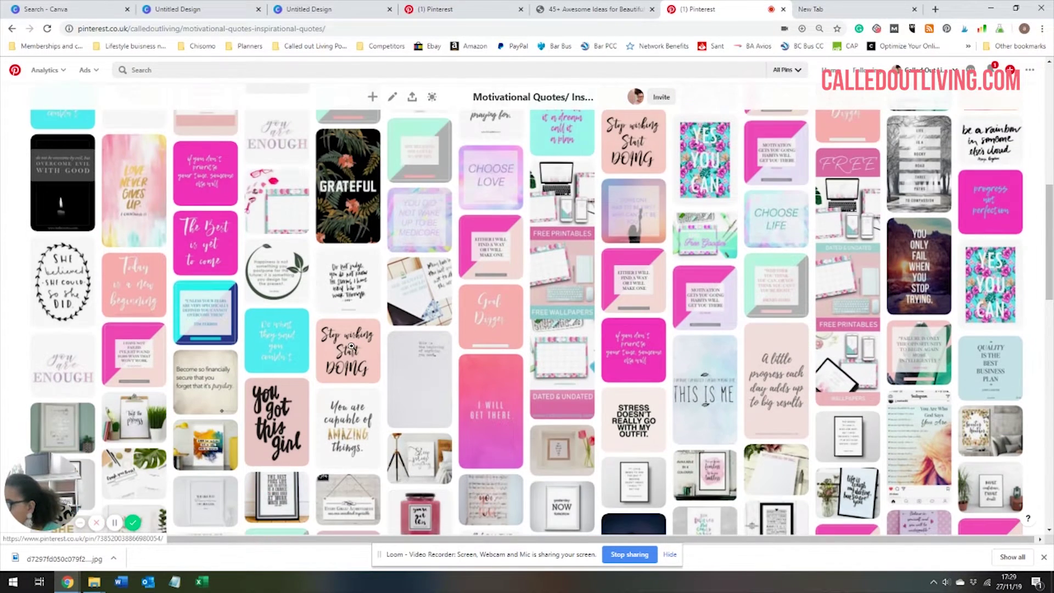
scroll(352, 348, up, 1)
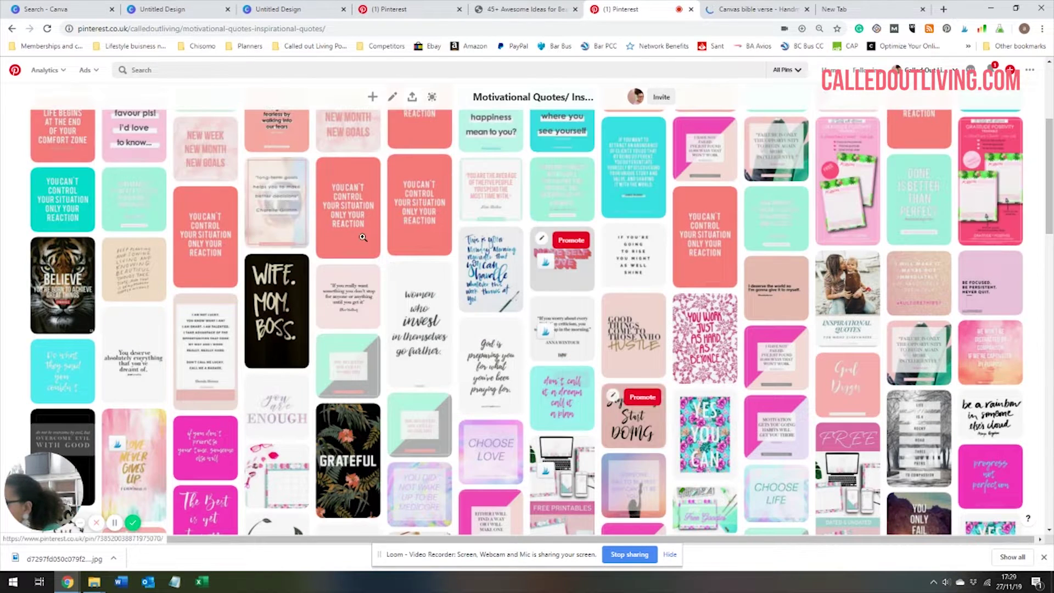
scroll(362, 238, up, 4)
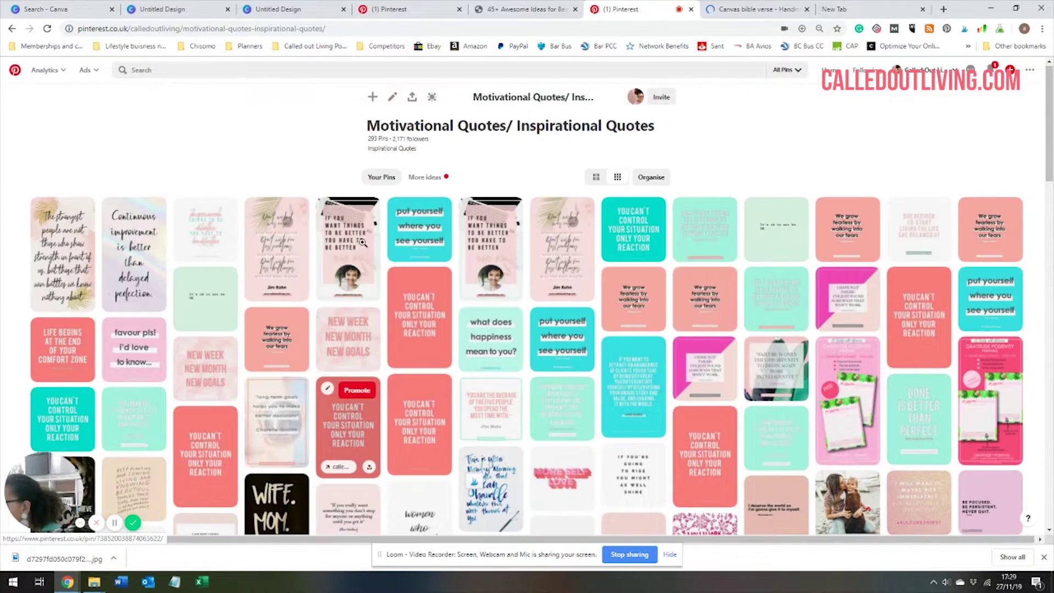
Step: Search Pinterest for "organi food market", view the "Organic Market en Barcelona" pin and return to the results
click(163, 69)
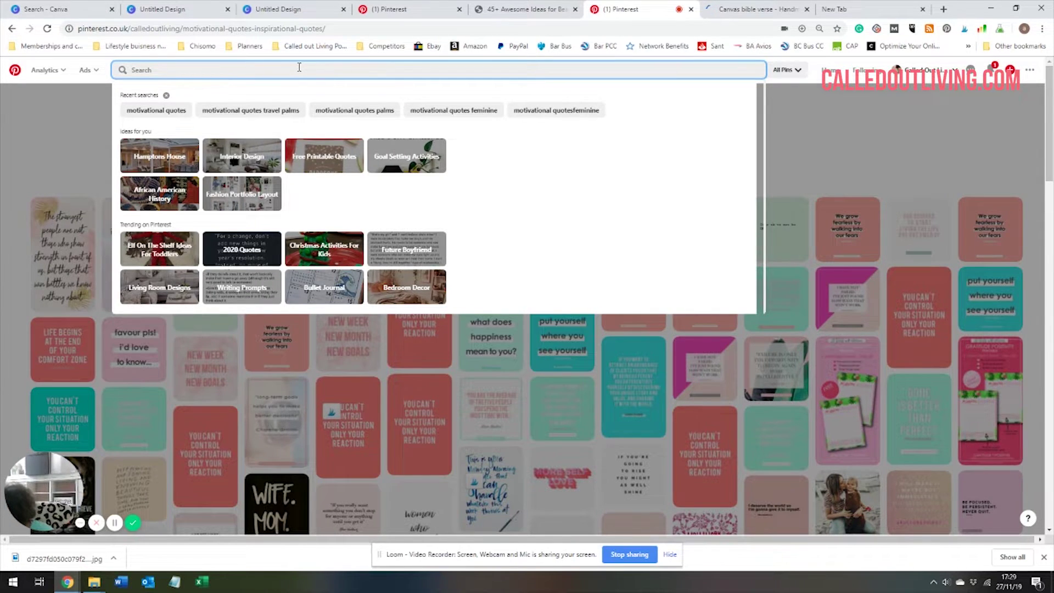
text(organi food ma)
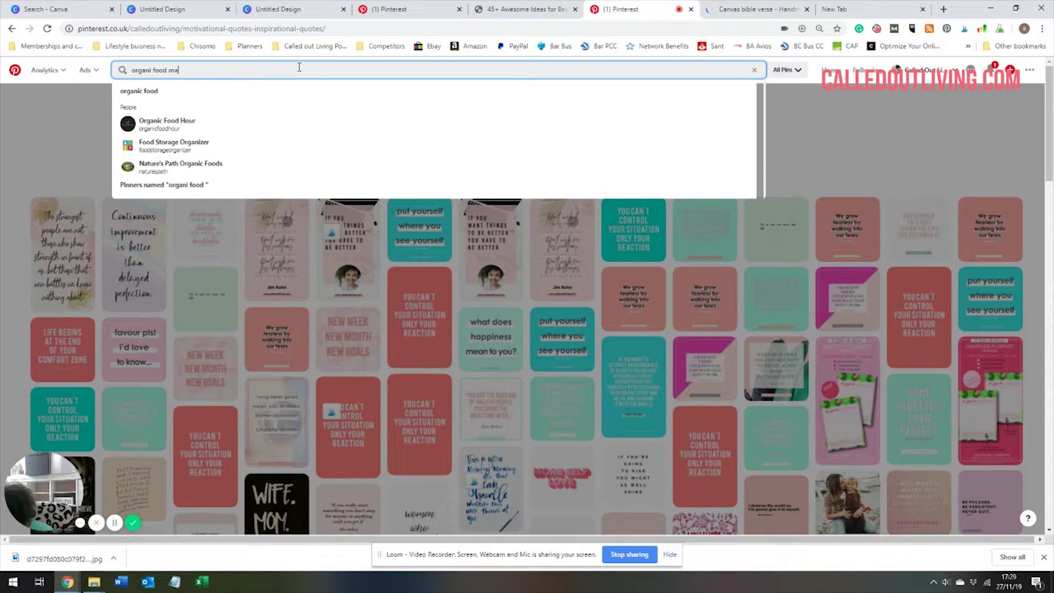
text(rket)
key(Return)
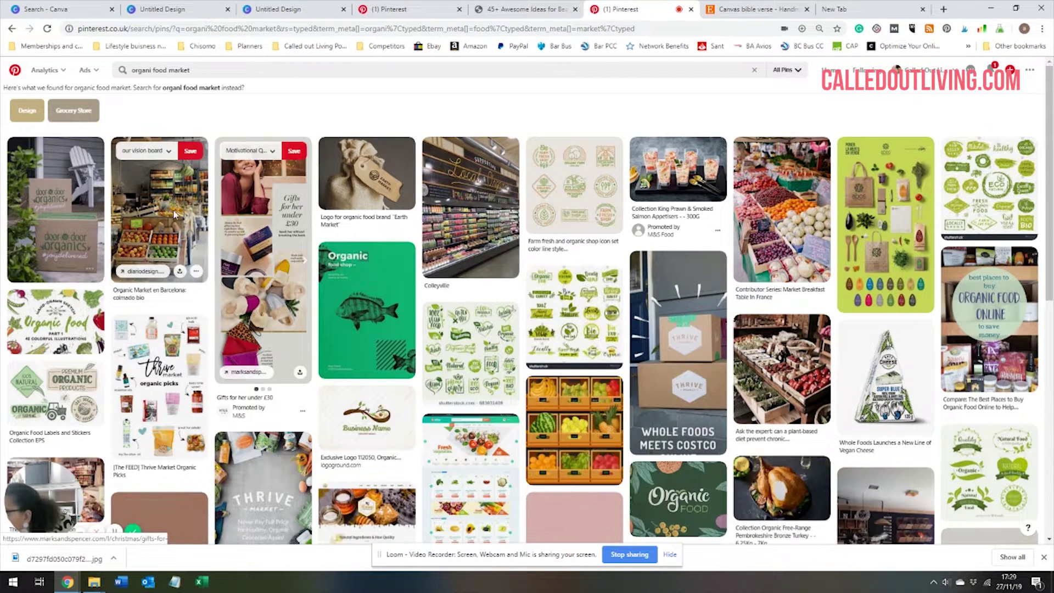
click(160, 219)
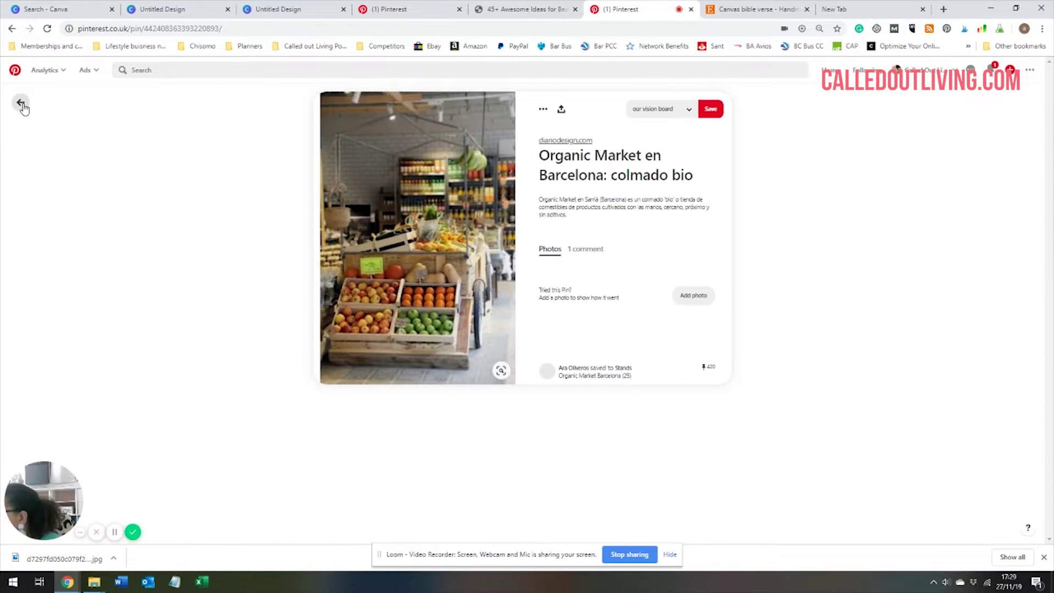
click(20, 103)
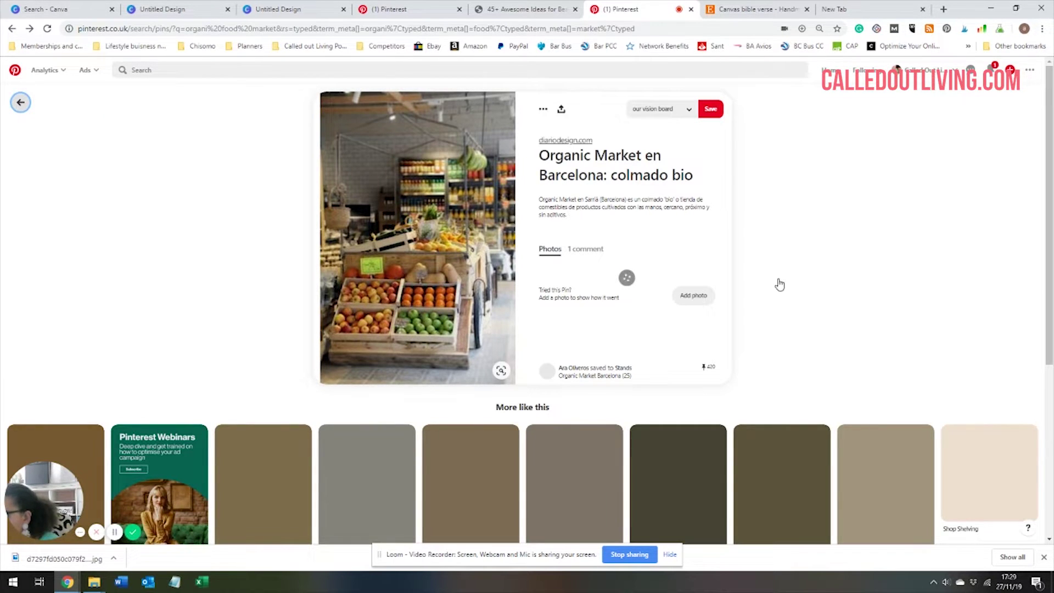
Step: Save the image of the "Contributor Series: Market Breakfast Table In France" pin to the Desktop as a JPEG
right_click(419, 236)
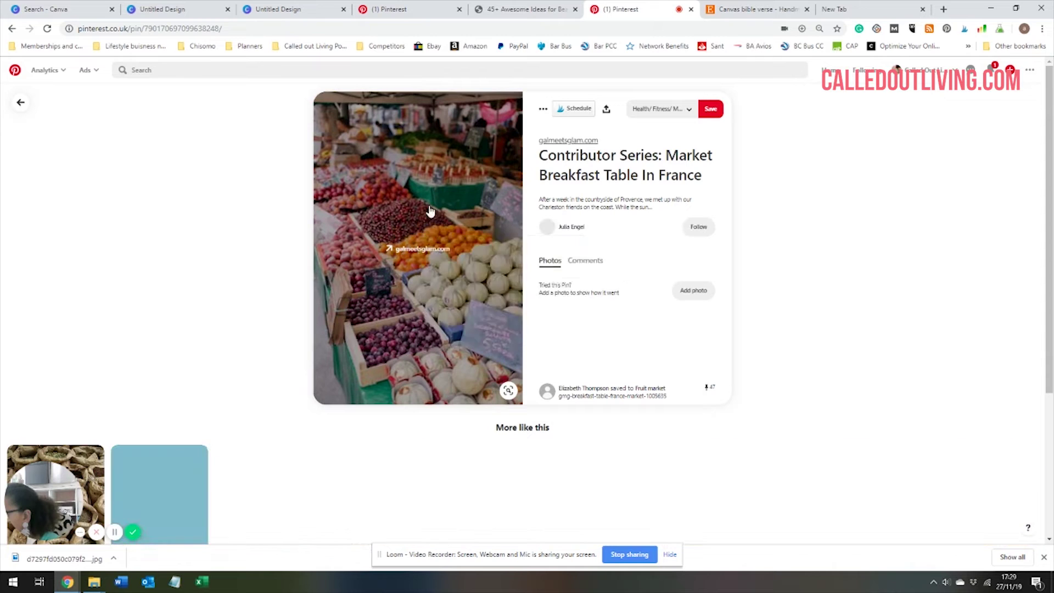
right_click(429, 206)
click(476, 316)
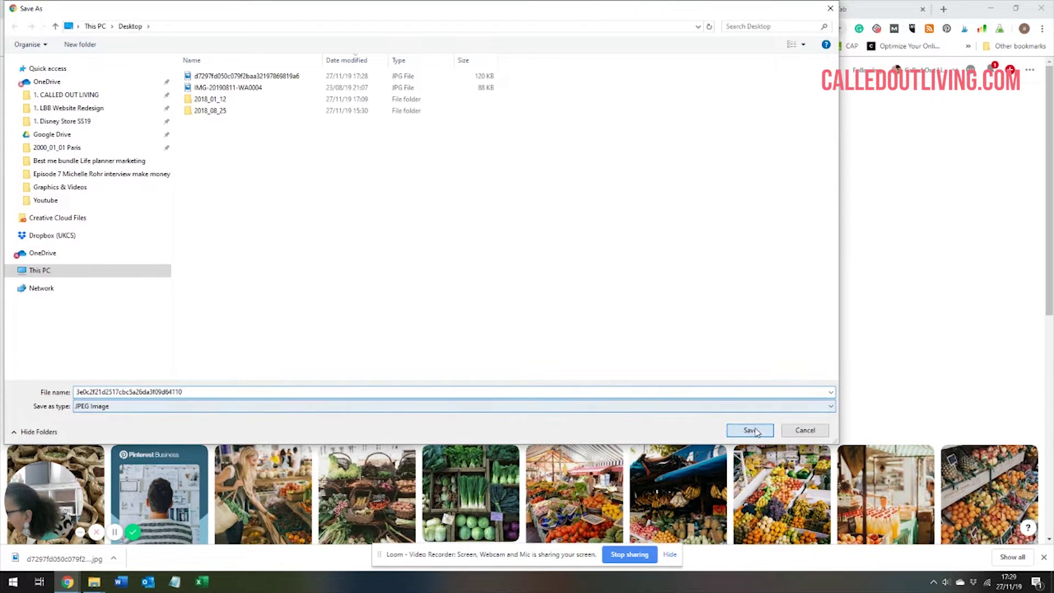
click(752, 430)
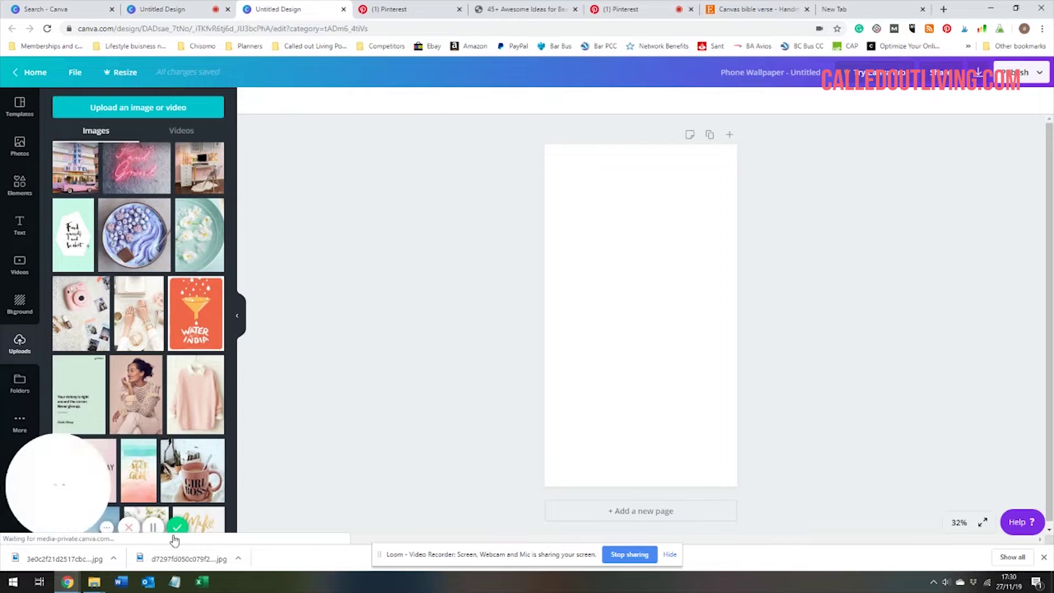
Step: Return to the Canva wallpaper design and upload the saved fruit market and house images from the Desktop
click(189, 9)
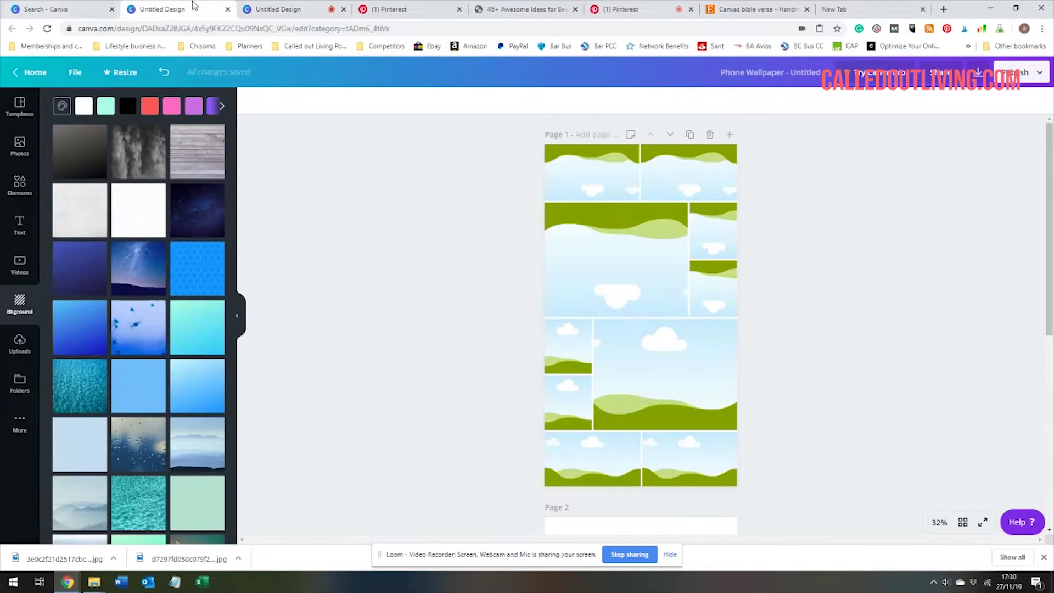
click(22, 364)
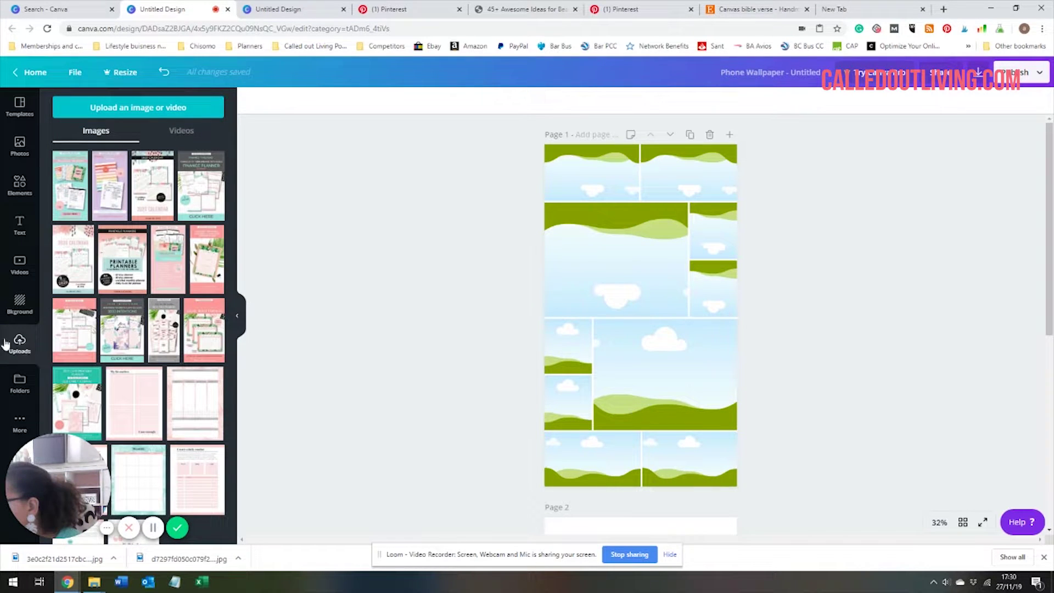
click(170, 108)
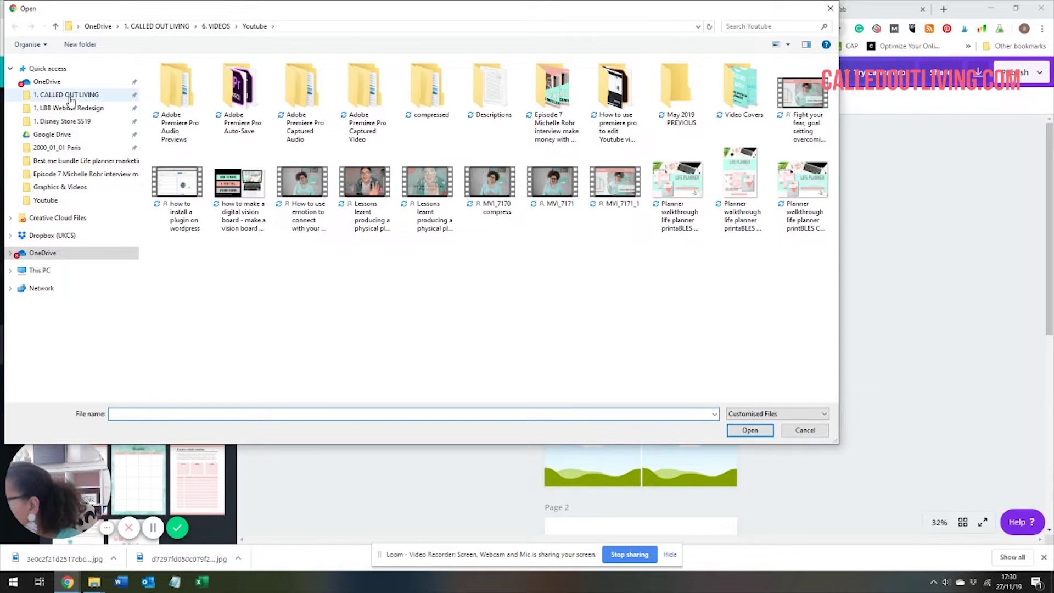
click(61, 272)
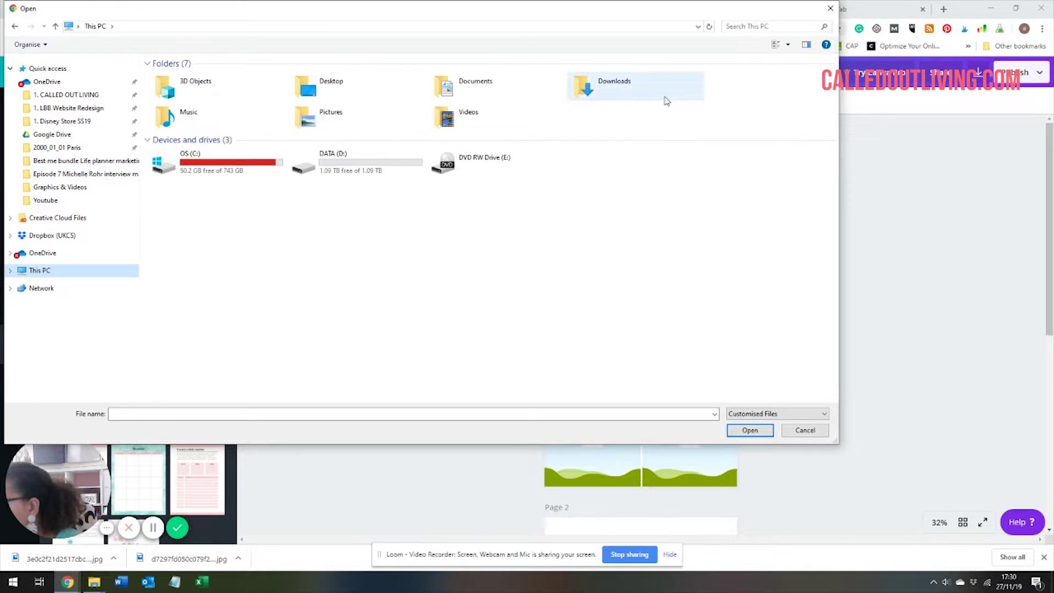
double_click(360, 85)
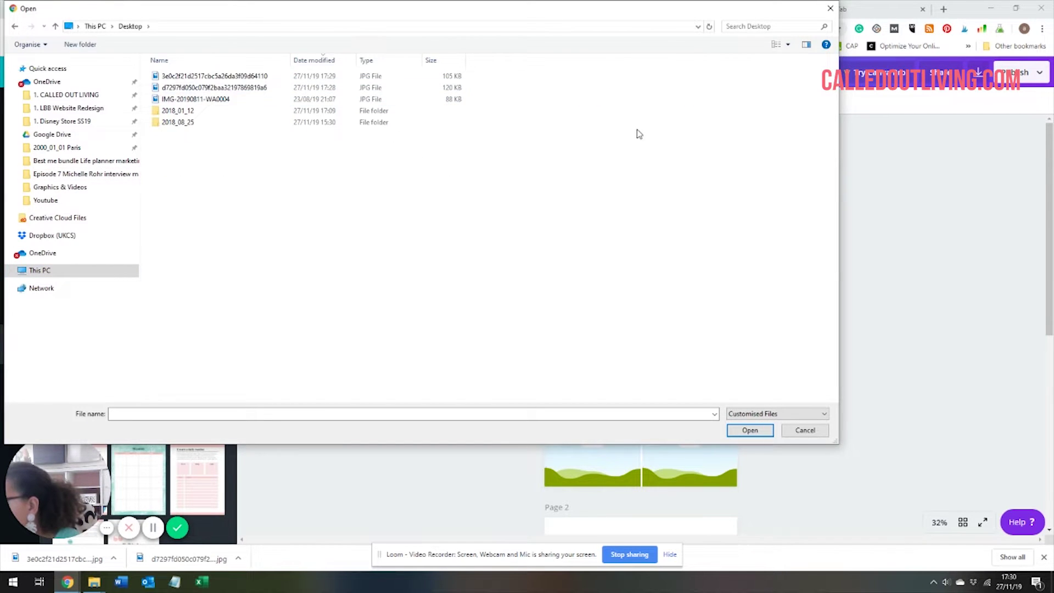
click(787, 44)
click(815, 49)
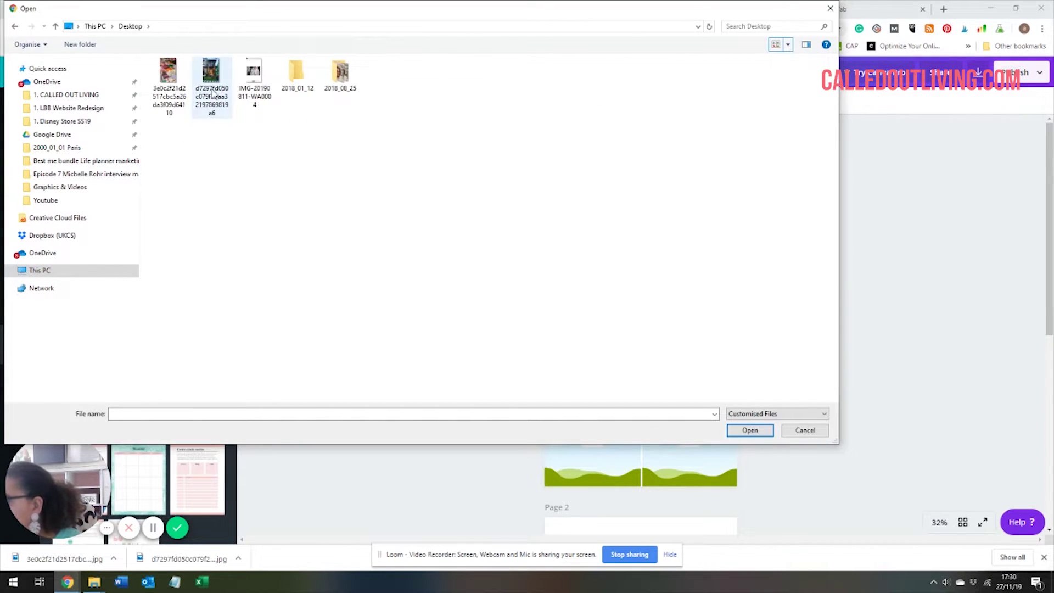
drag(231, 148, 156, 40)
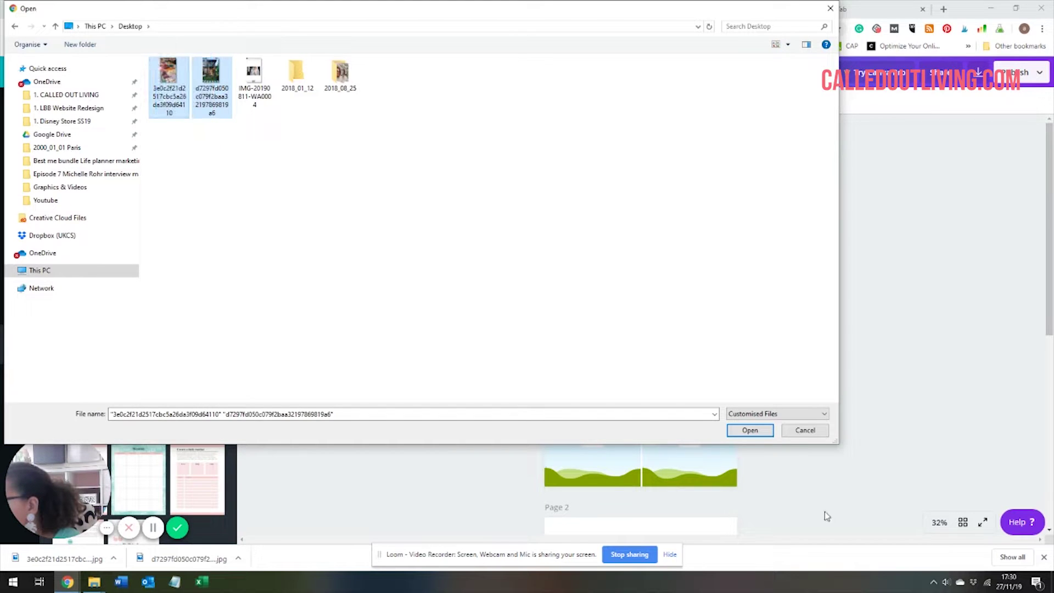
click(756, 430)
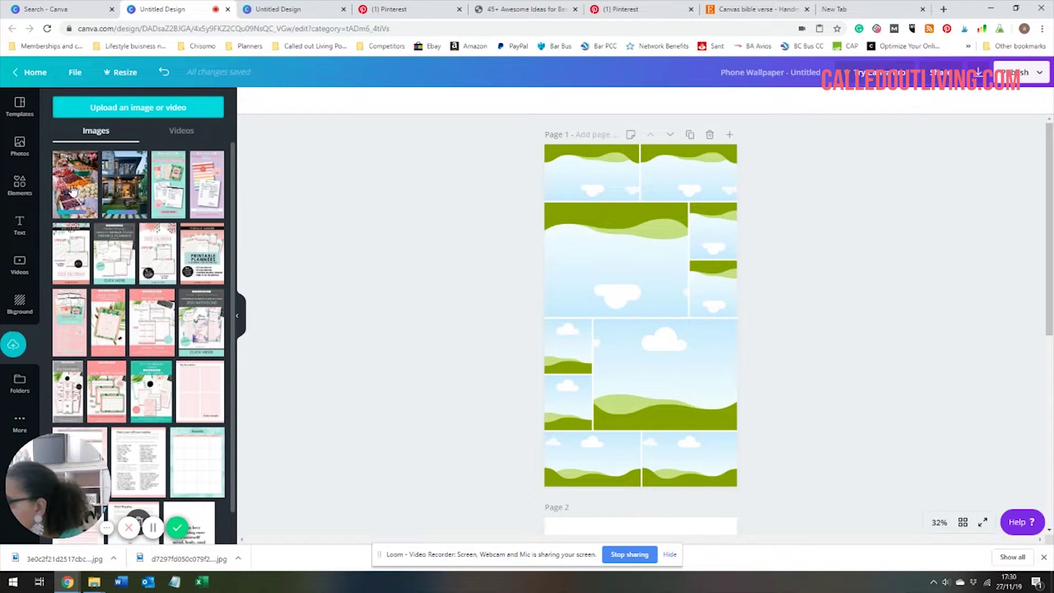
Step: Place the fruit market, family beach and "Make it happen" uploads in the lower grid's upper-left, bottom-right and middle-left cells
drag(69, 185, 566, 348)
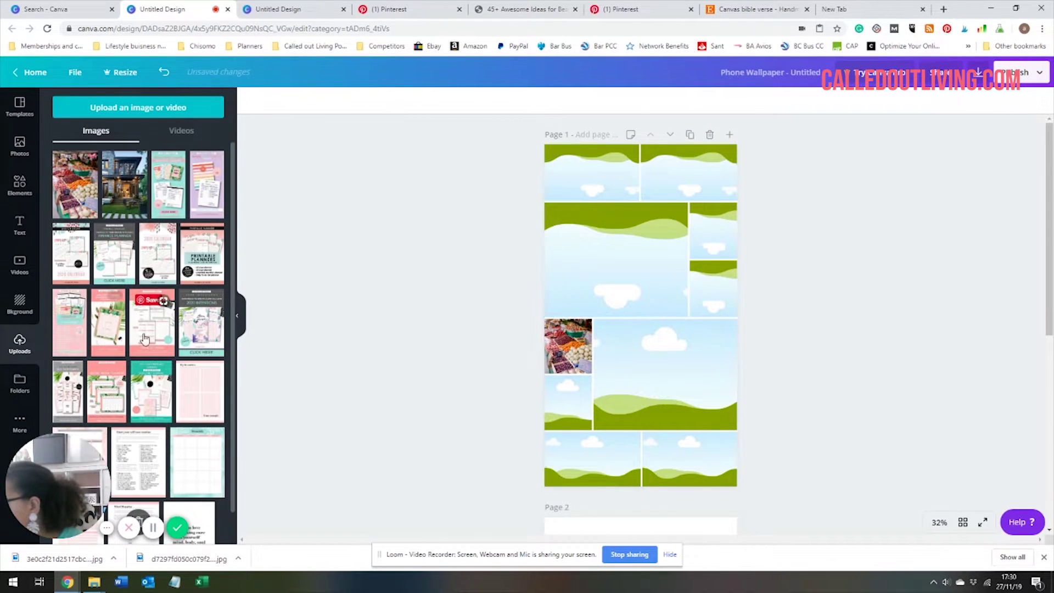
scroll(164, 357, down, 10)
scroll(220, 377, down, 5)
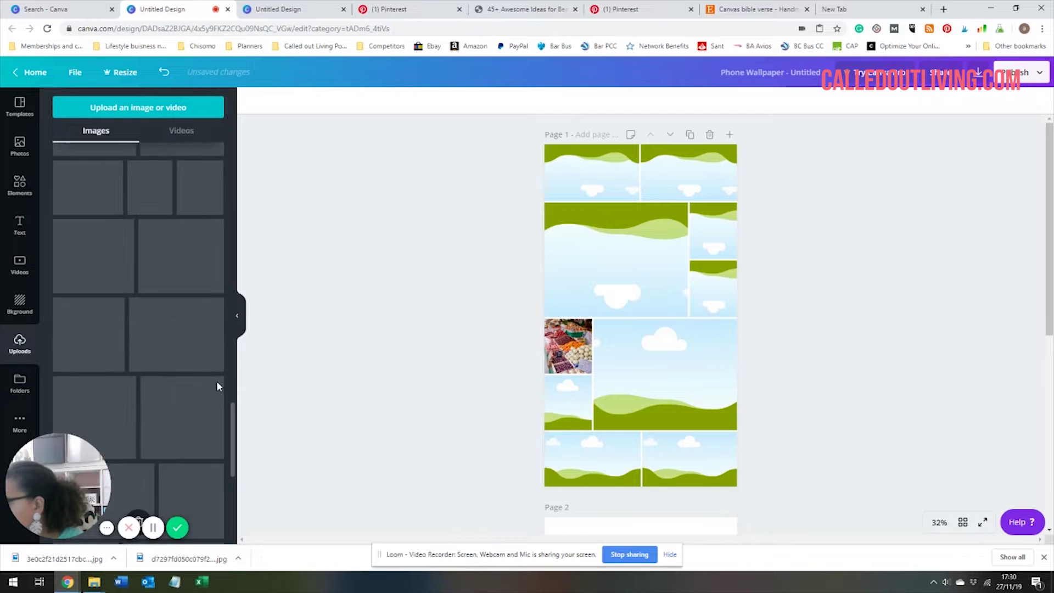
scroll(215, 384, down, 10)
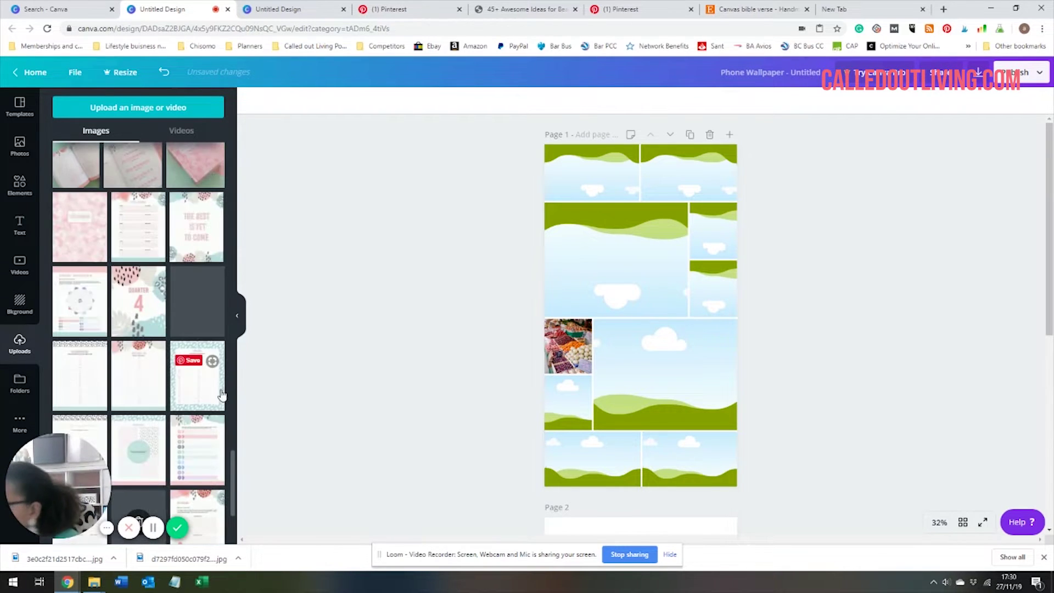
scroll(214, 420, down, 5)
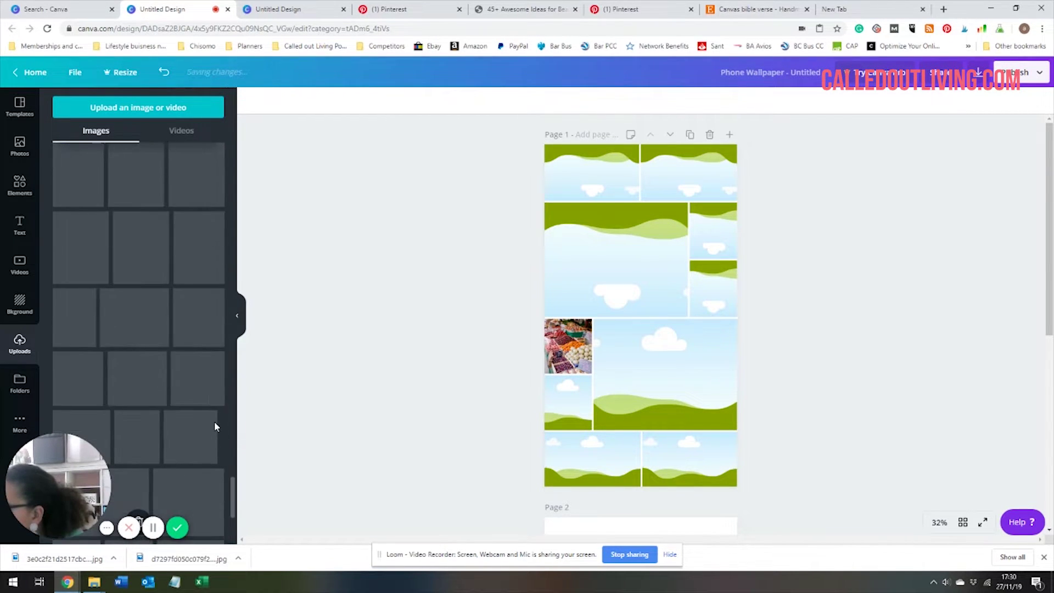
scroll(217, 431, down, 5)
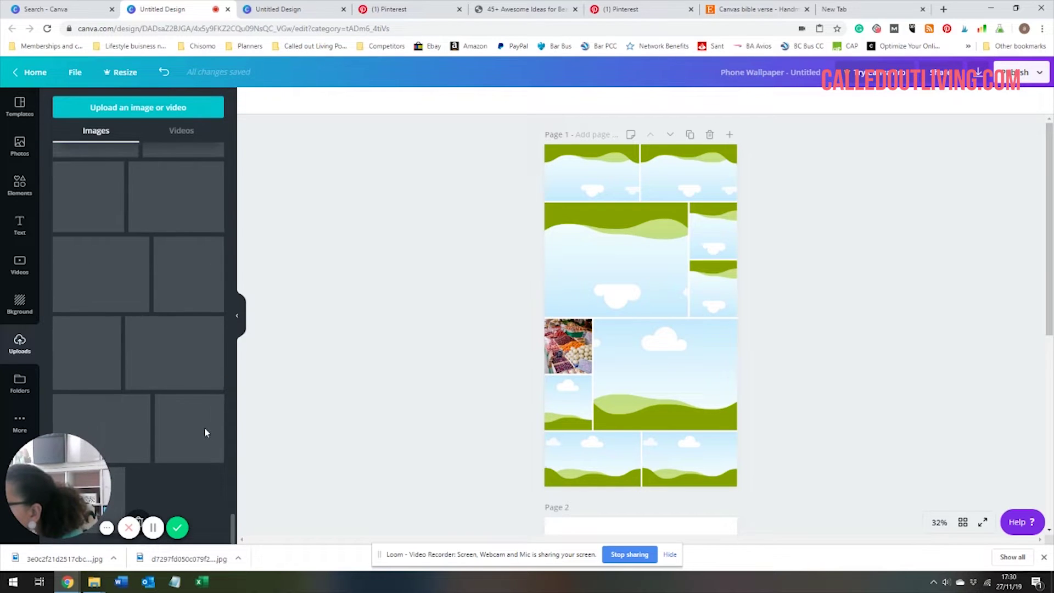
scroll(203, 464, down, 5)
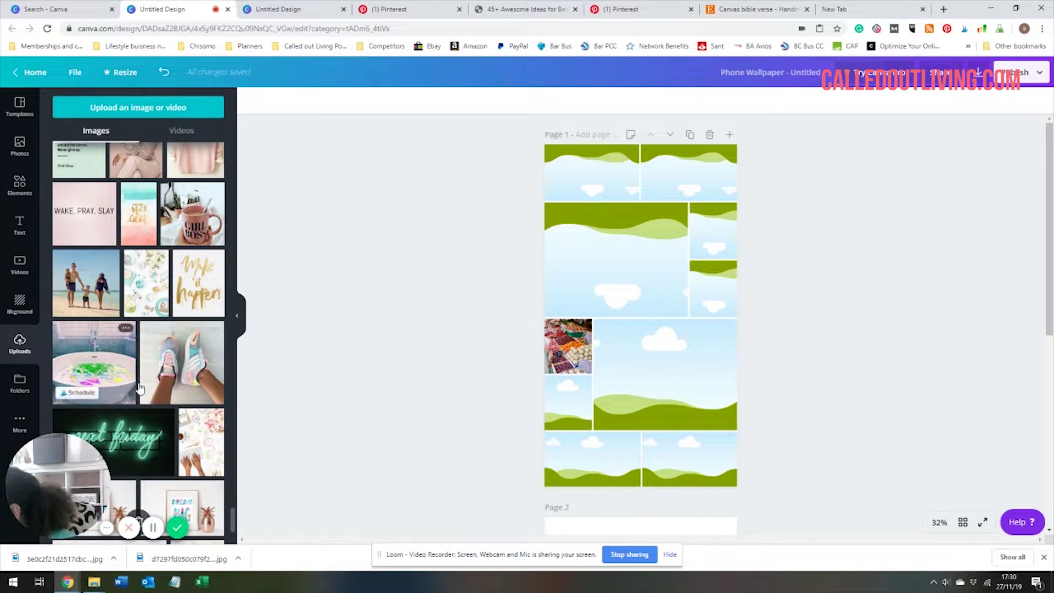
scroll(144, 384, up, 2)
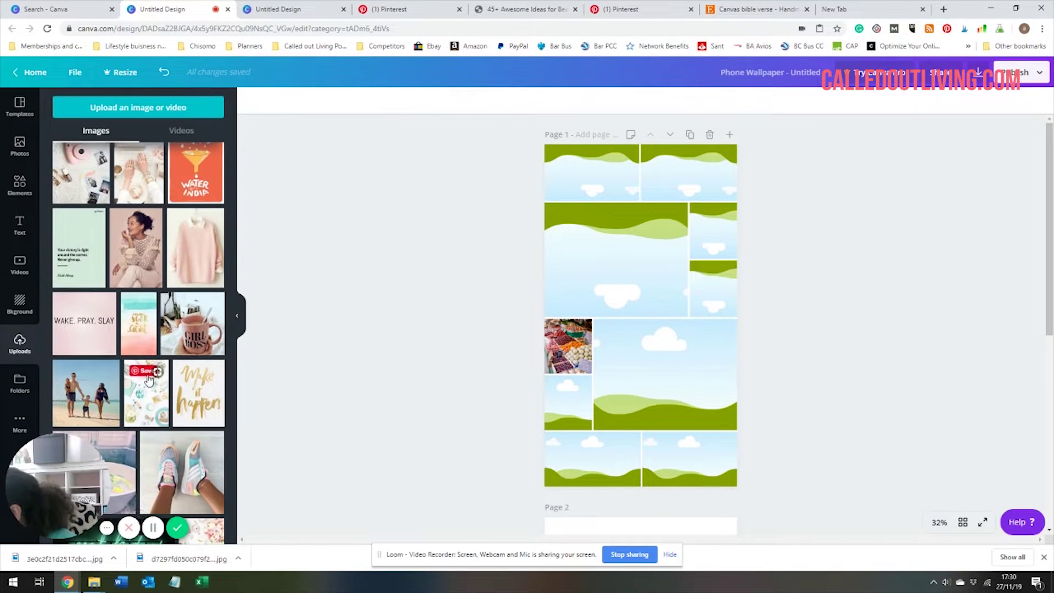
scroll(148, 379, down, 2)
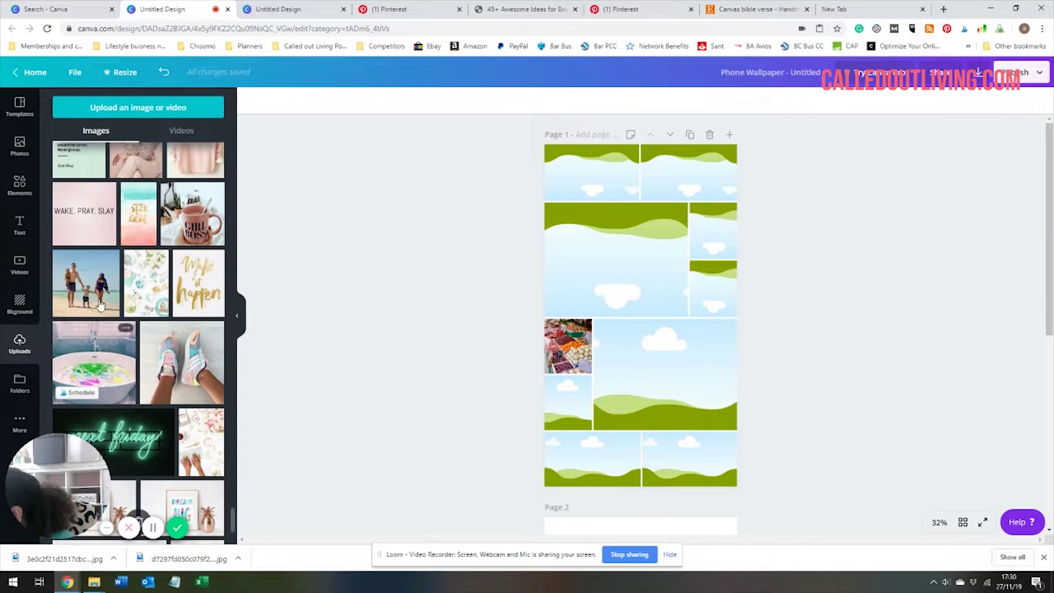
drag(99, 305, 698, 454)
double_click(696, 443)
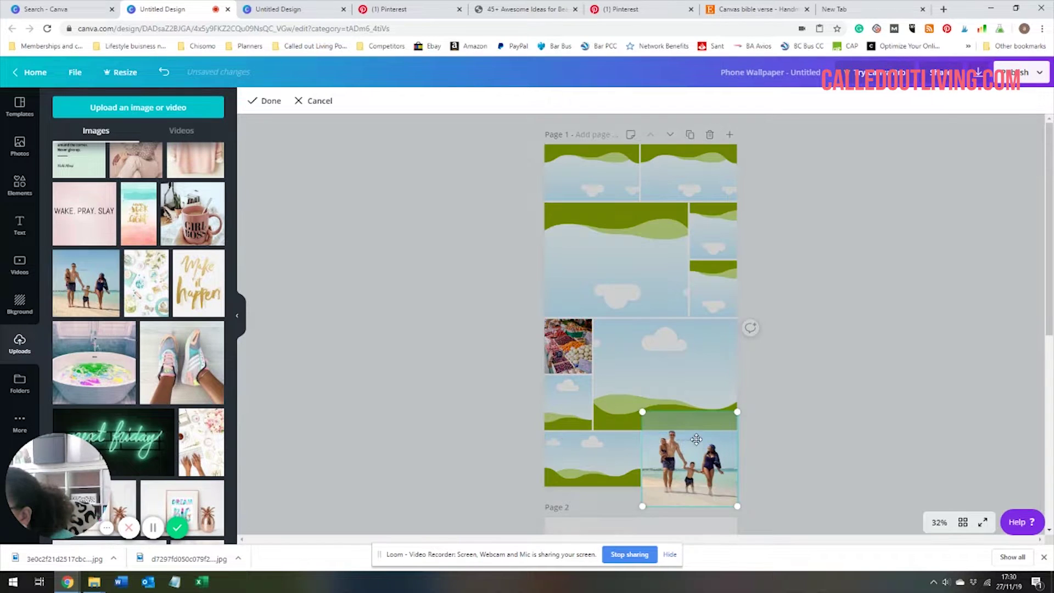
click(775, 419)
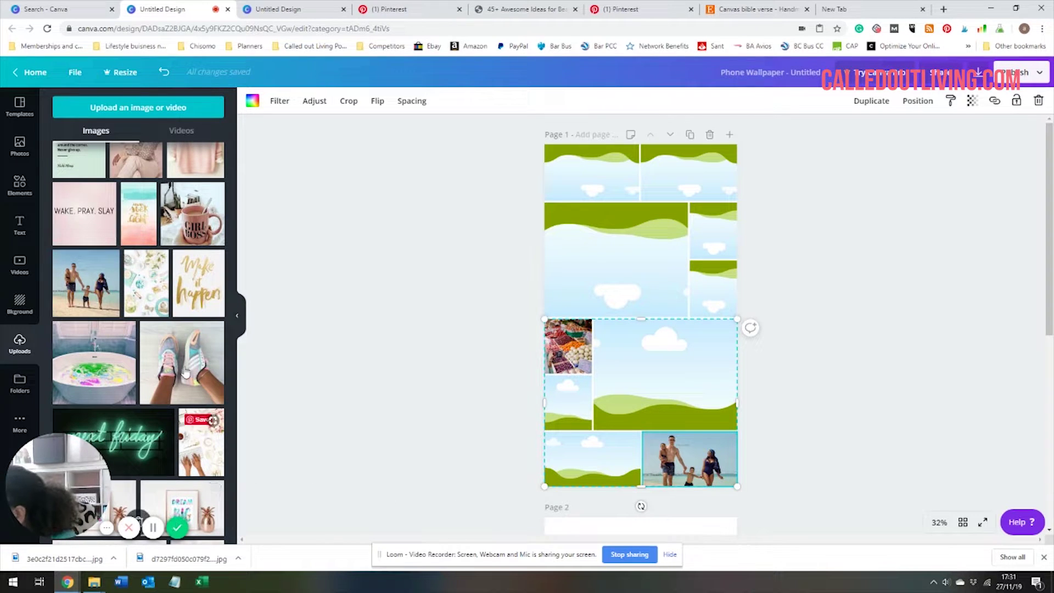
drag(206, 313, 581, 407)
Step: Delete the empty upper photo grid from page 1
click(678, 189)
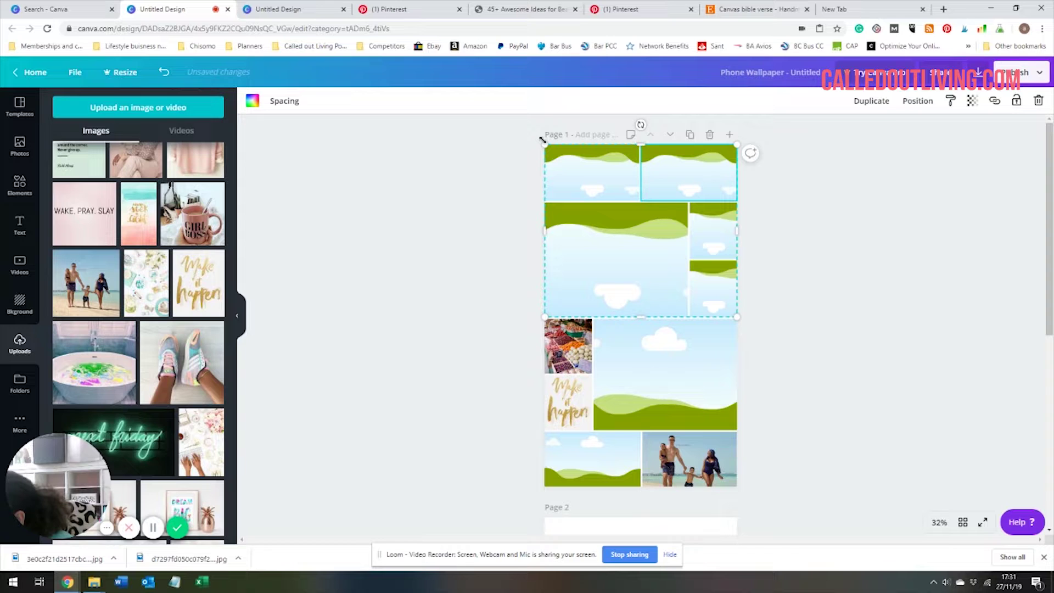
drag(543, 140, 758, 313)
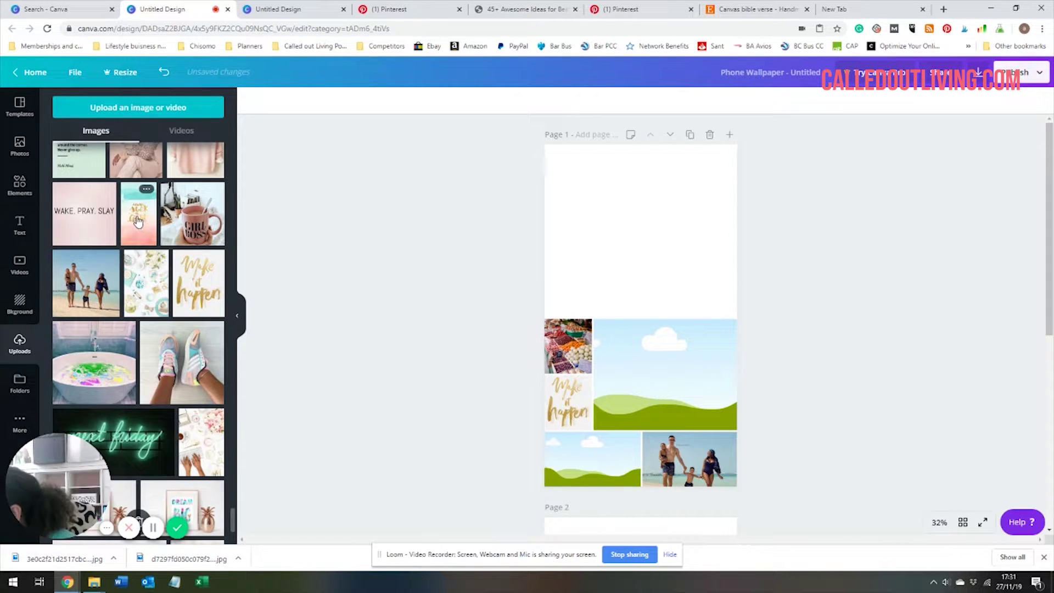
Step: Fill the lower grid's large cell with the "Always seek the light" image and adjust its position within the cell
drag(138, 221, 653, 377)
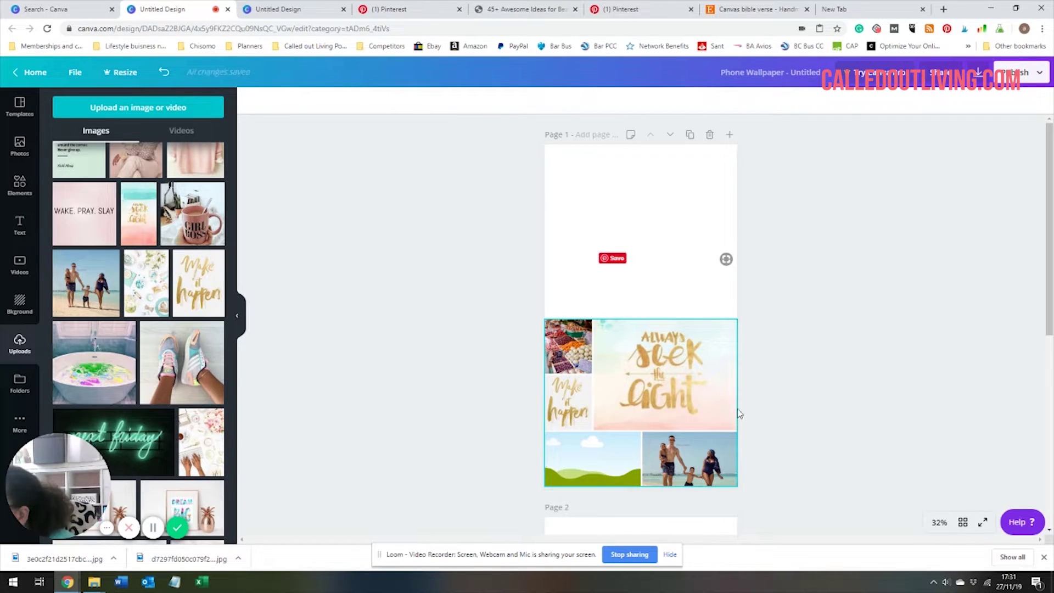
double_click(665, 356)
drag(619, 335, 618, 342)
click(712, 353)
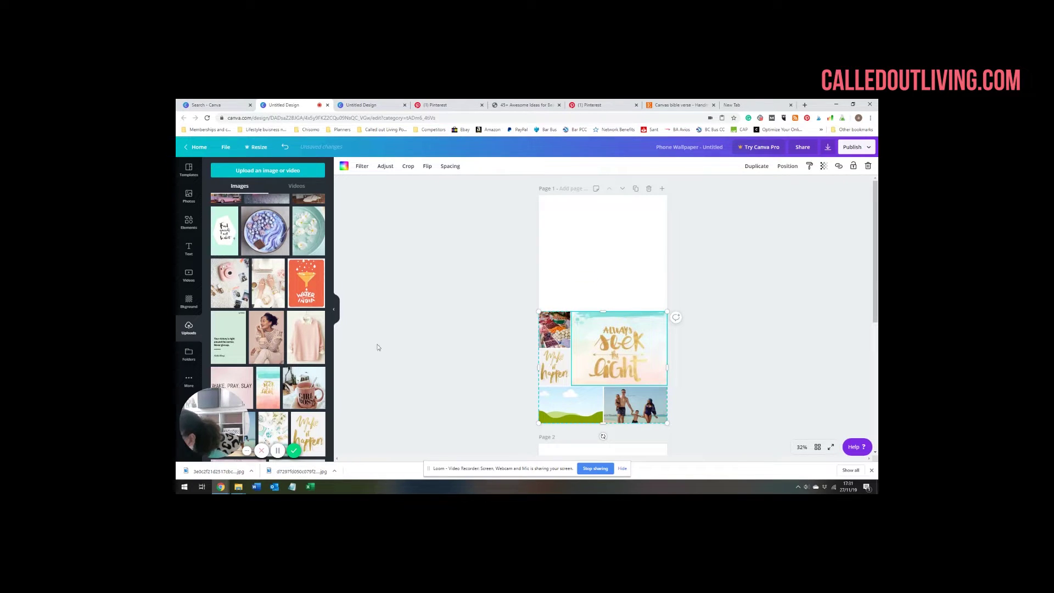
Step: Add a six-cell grid with three cells across its top and a large lower-left cell, shortened to fill the blank upper area
click(187, 222)
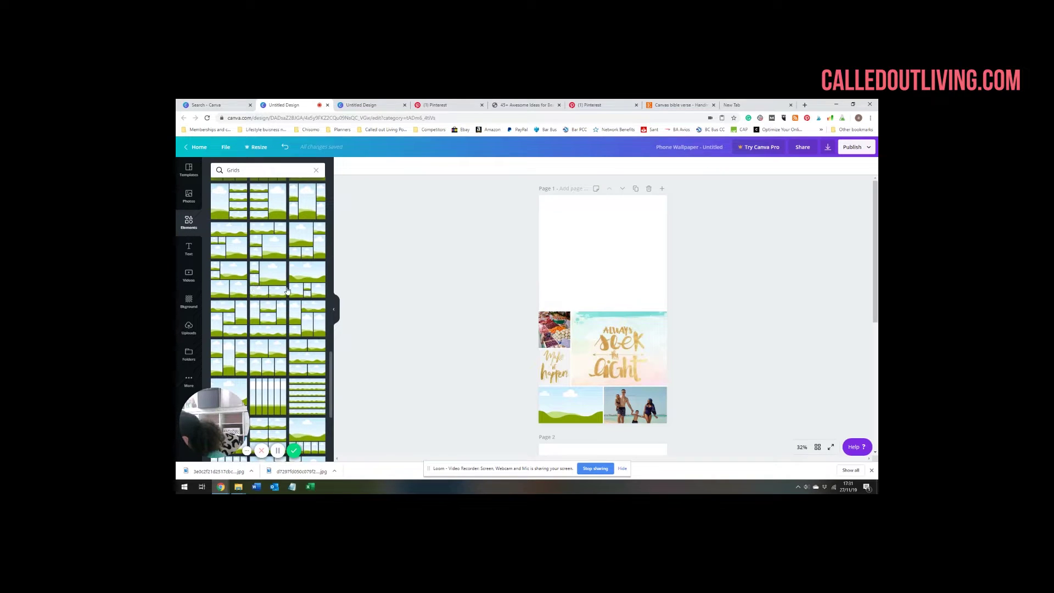
scroll(286, 290, up, 1)
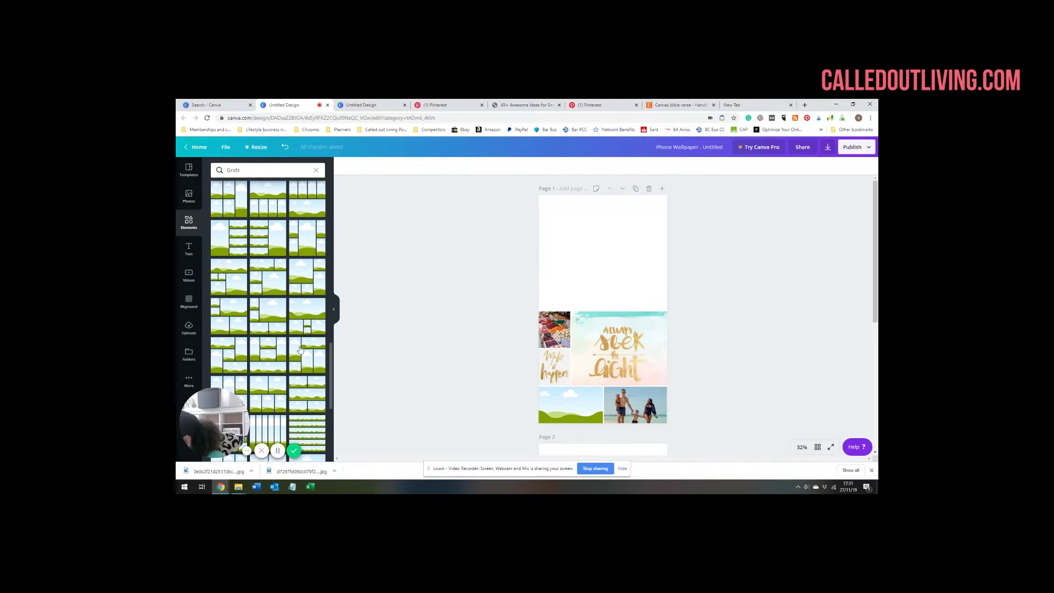
scroll(300, 350, down, 1)
scroll(301, 349, down, 6)
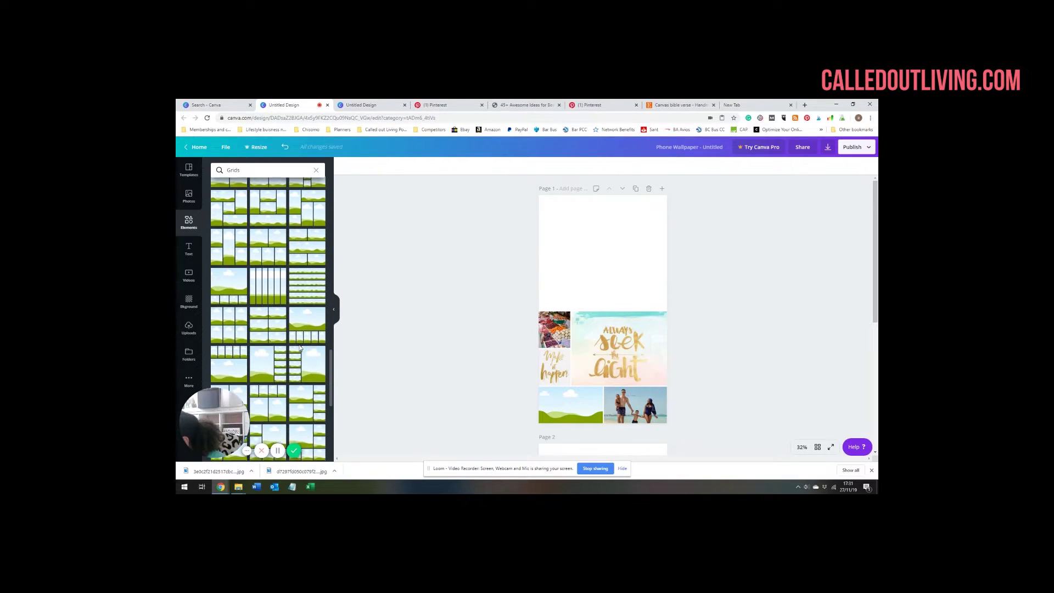
scroll(301, 347, down, 2)
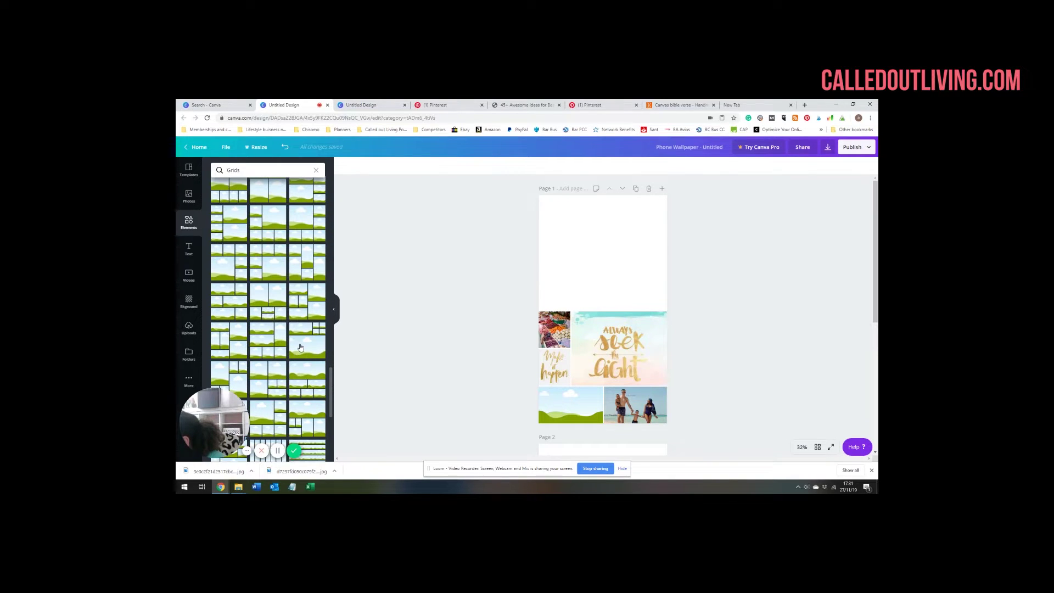
scroll(301, 347, down, 1)
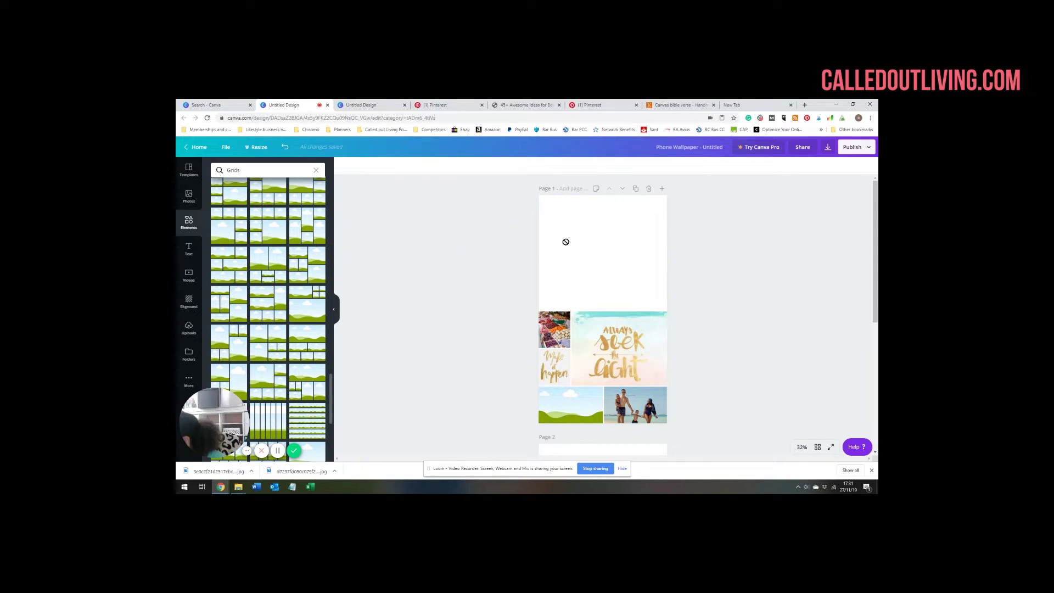
drag(565, 241, 642, 252)
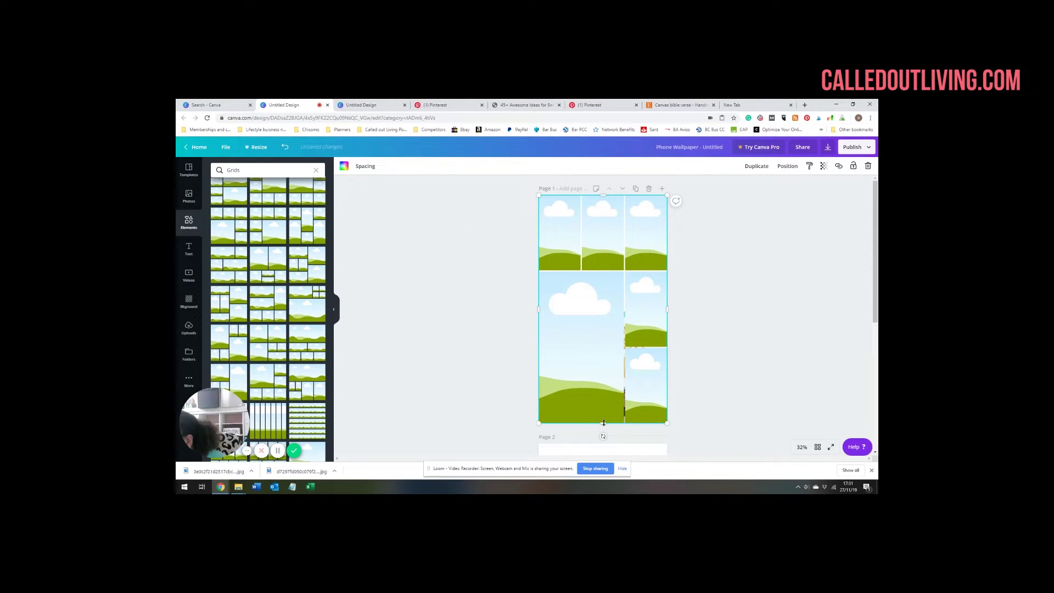
drag(603, 423, 602, 309)
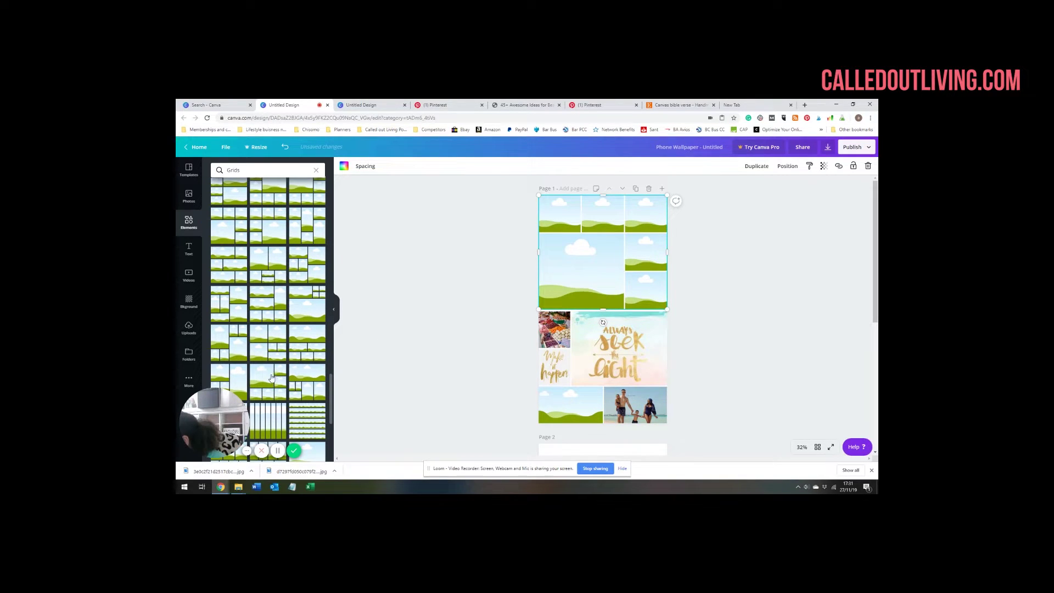
Step: Replace the lower grid with a six-cell grid, large cell at its lower right, fitted to the page's lower half, and nudge the upper grid up
scroll(271, 378, up, 3)
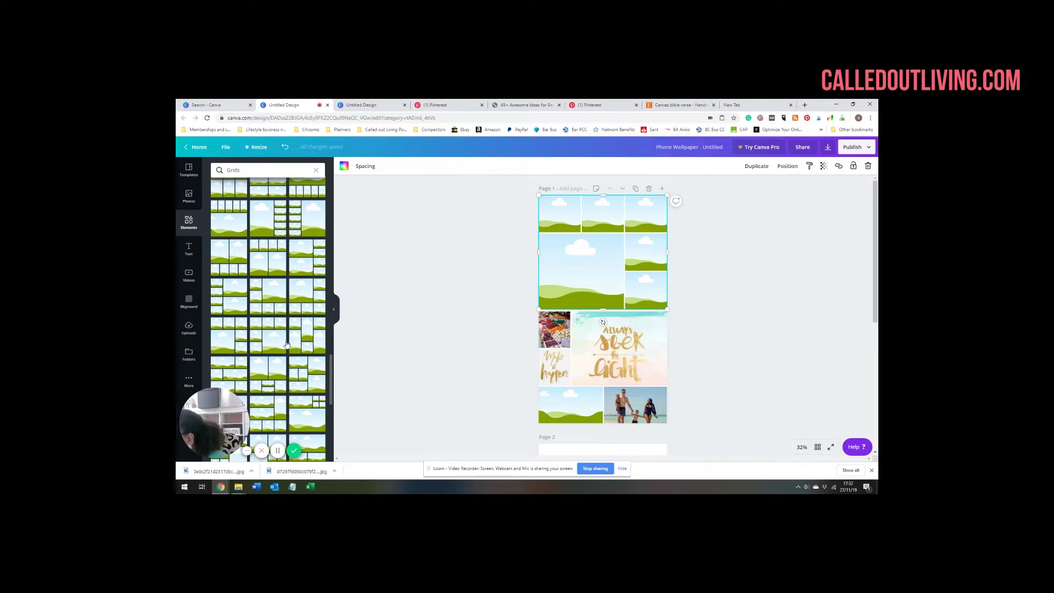
drag(620, 362, 499, 367)
drag(274, 340, 623, 353)
drag(601, 201, 604, 309)
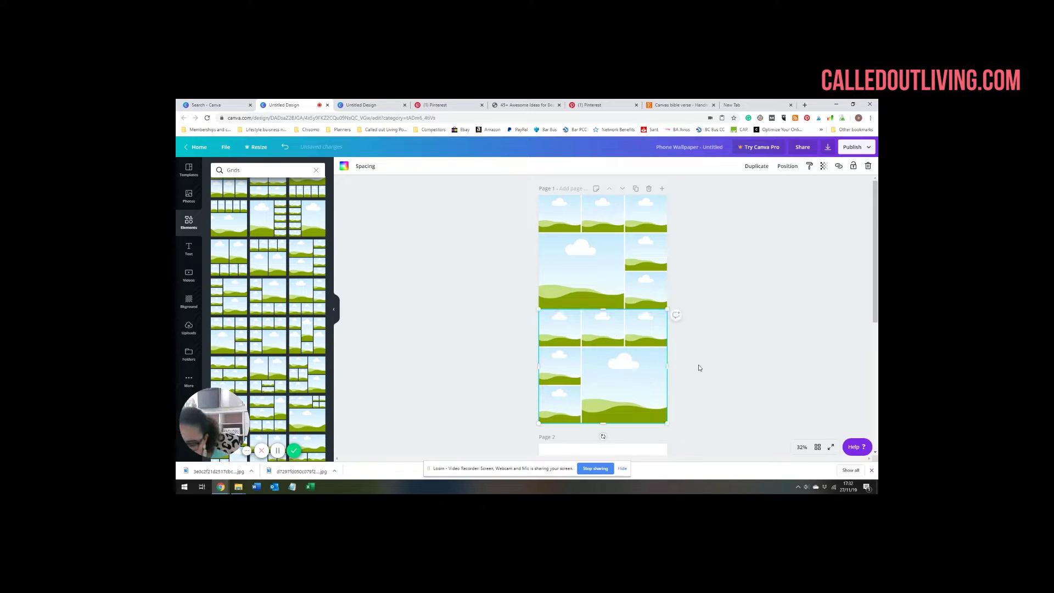
click(599, 255)
click(683, 344)
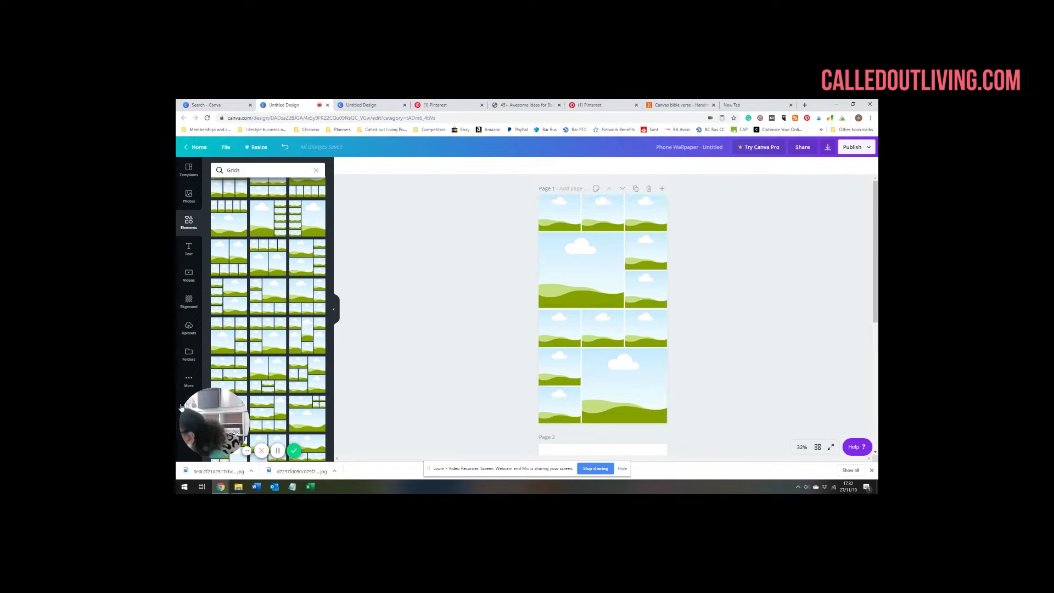
Step: Place "Always seek the light" in the upper grid's middle-right cell and the family beach photo in the lower grid's top-centre cell
click(188, 328)
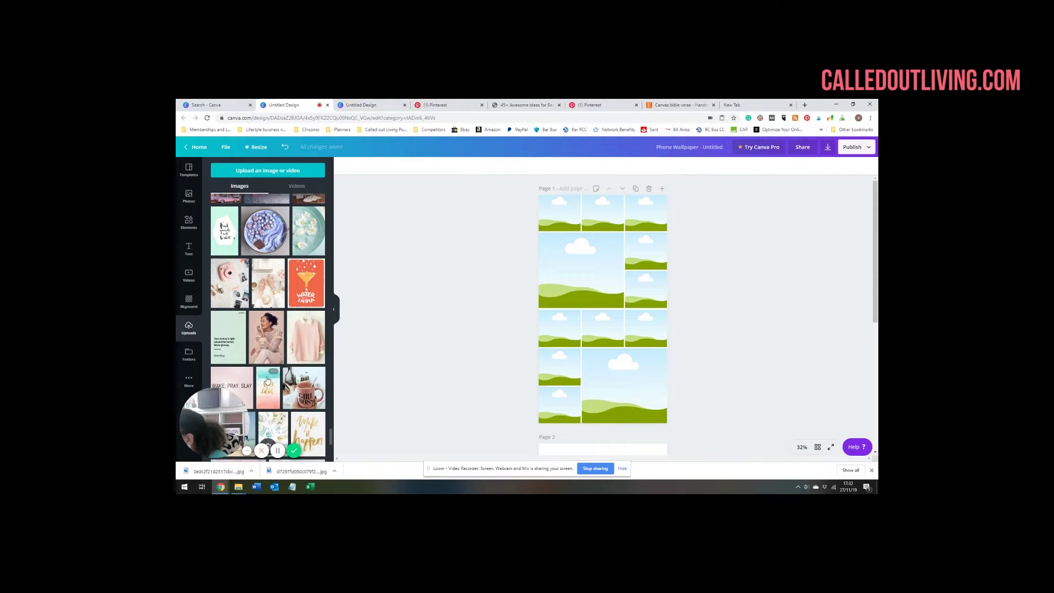
drag(267, 380, 646, 251)
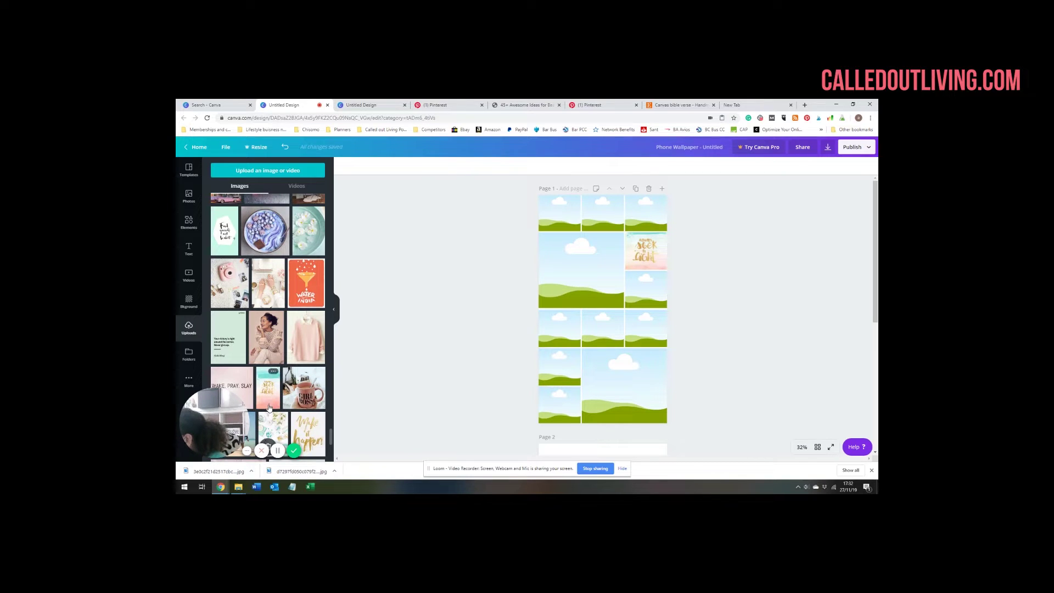
scroll(269, 407, down, 5)
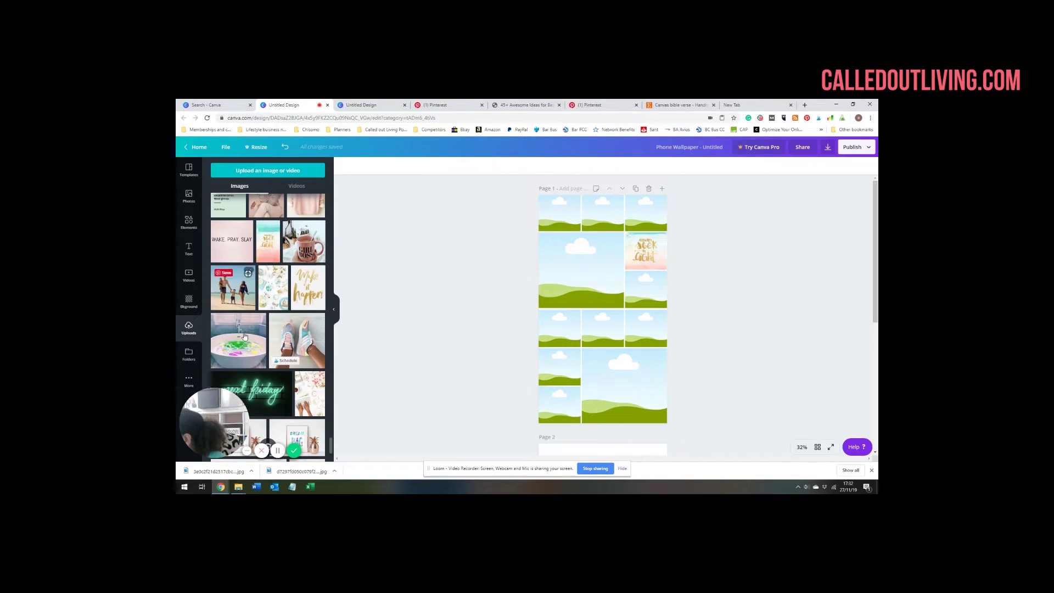
drag(233, 290, 591, 328)
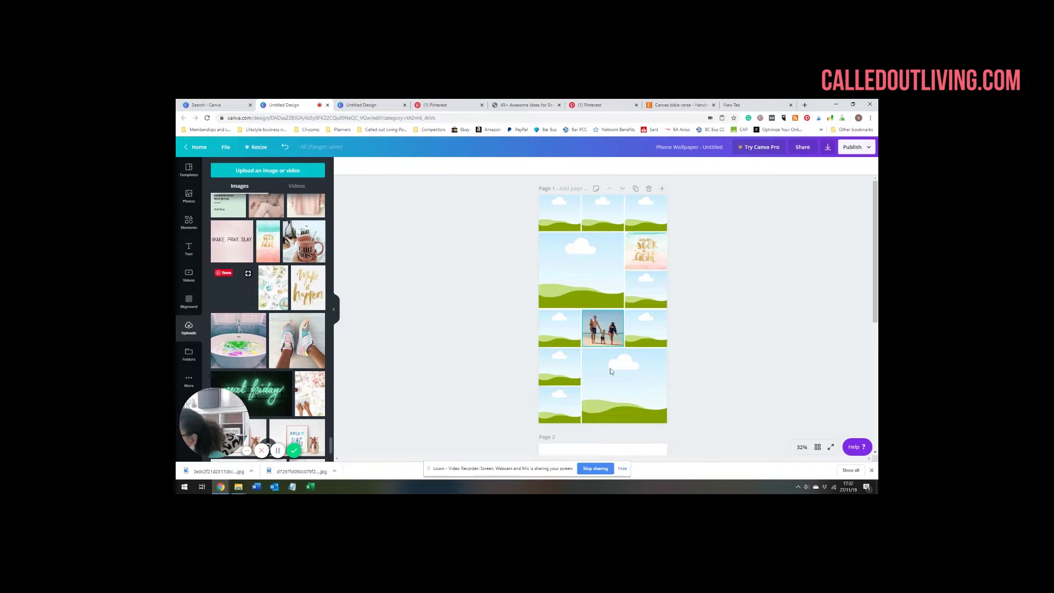
Step: Fill the upper grid's lower-right cell with the pink camera flat-lay photo from the uploads and adjust its position within the cell
scroll(322, 388, down, 5)
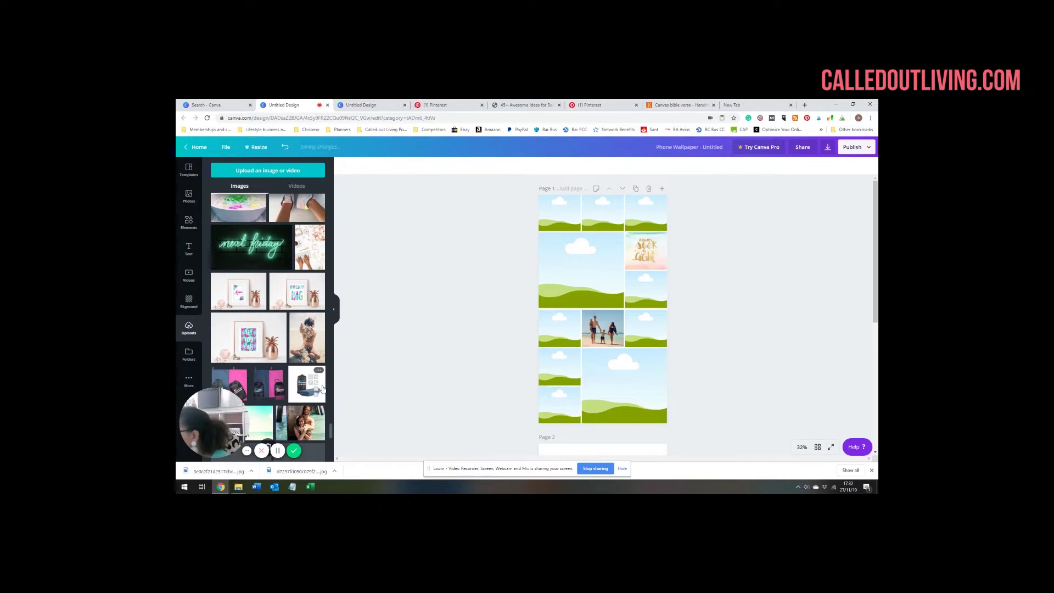
scroll(262, 358, up, 4)
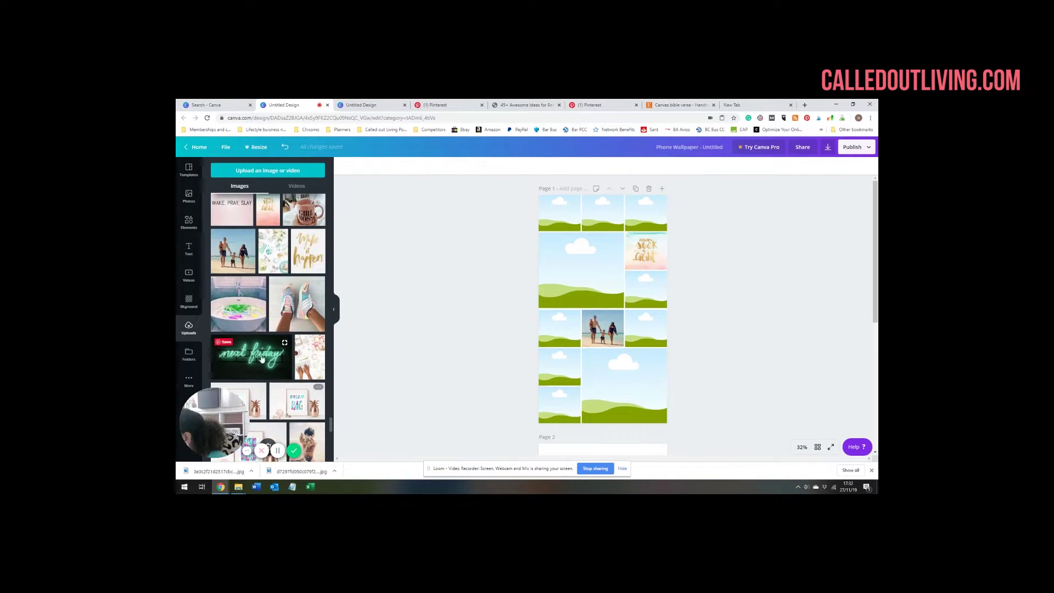
scroll(310, 328, up, 1)
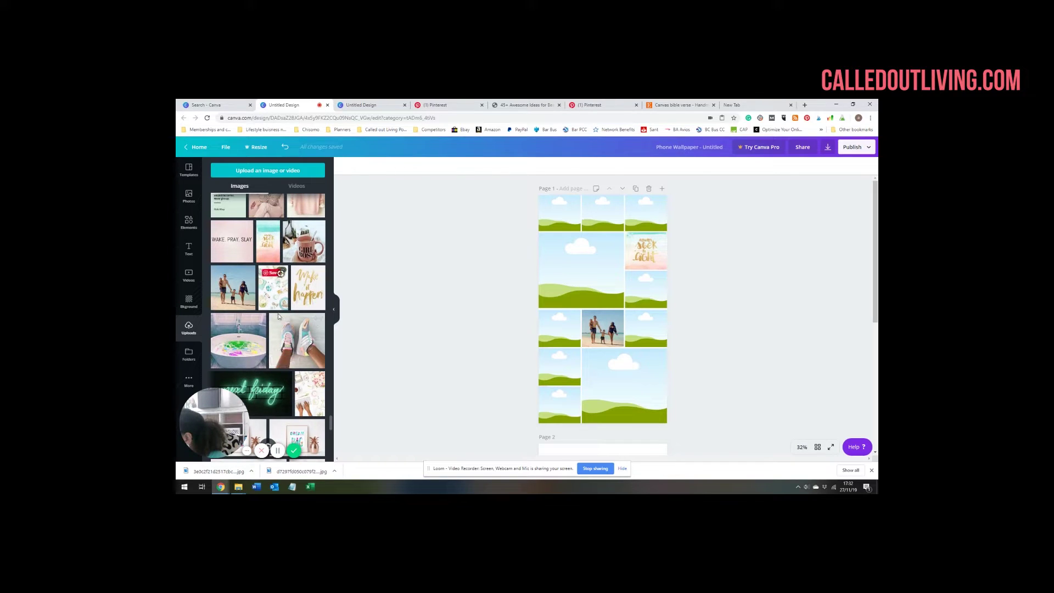
scroll(279, 307, up, 1)
scroll(280, 316, up, 1)
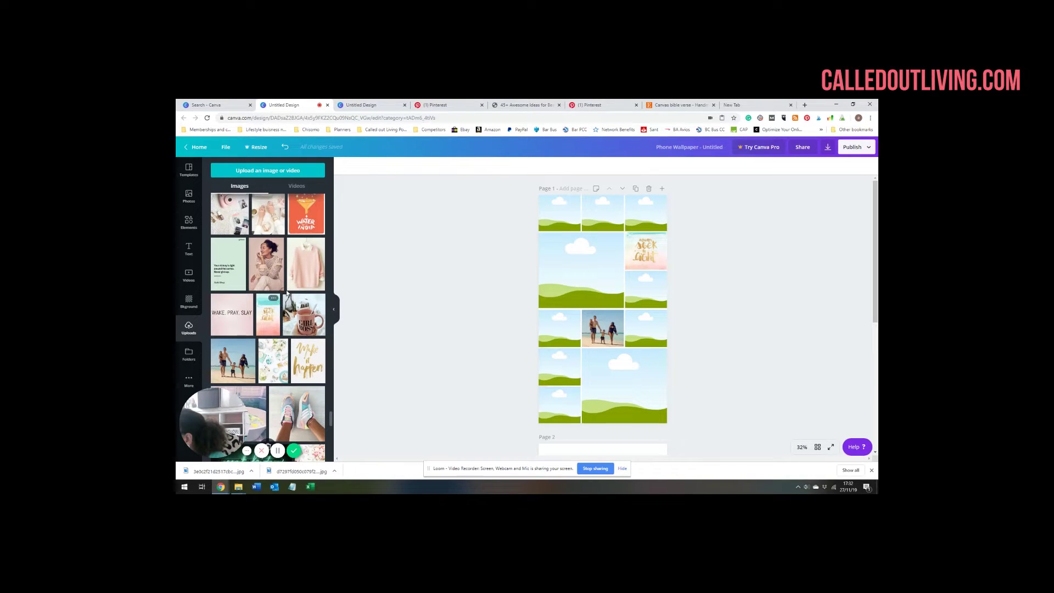
scroll(271, 259, up, 1)
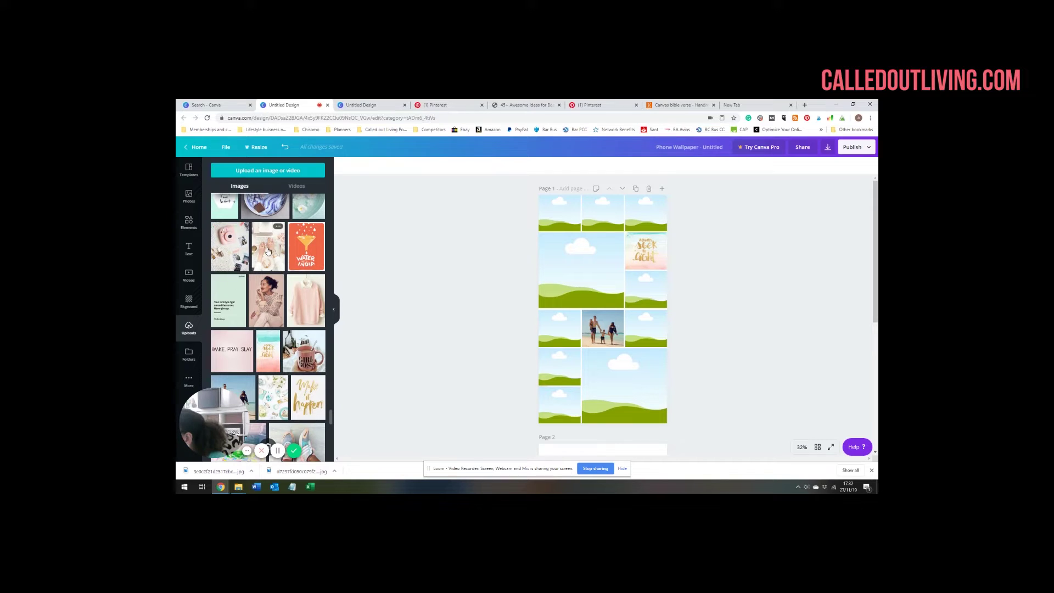
scroll(242, 274, up, 1)
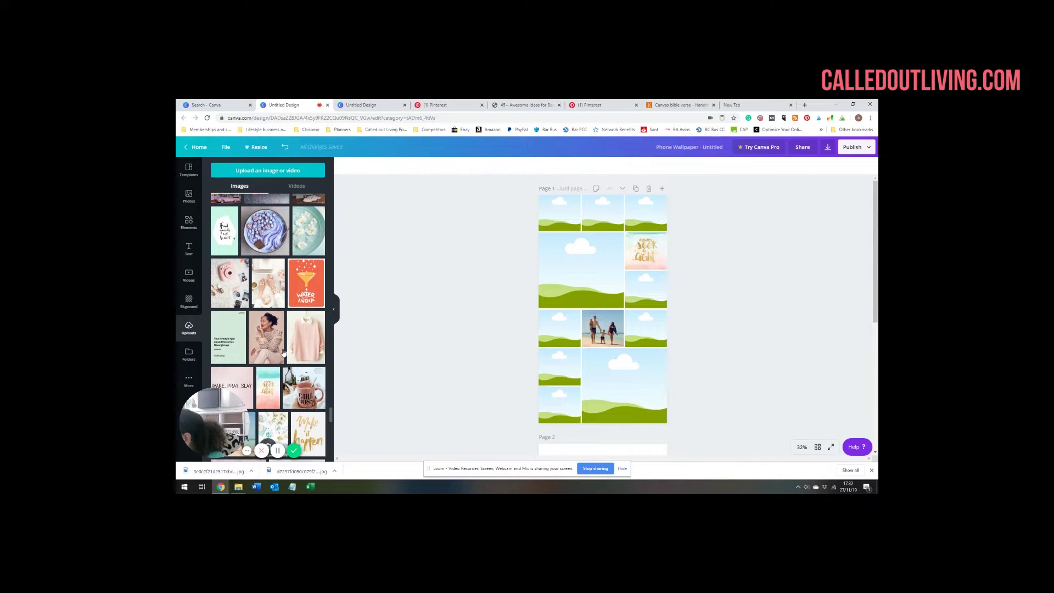
scroll(233, 295, down, 1)
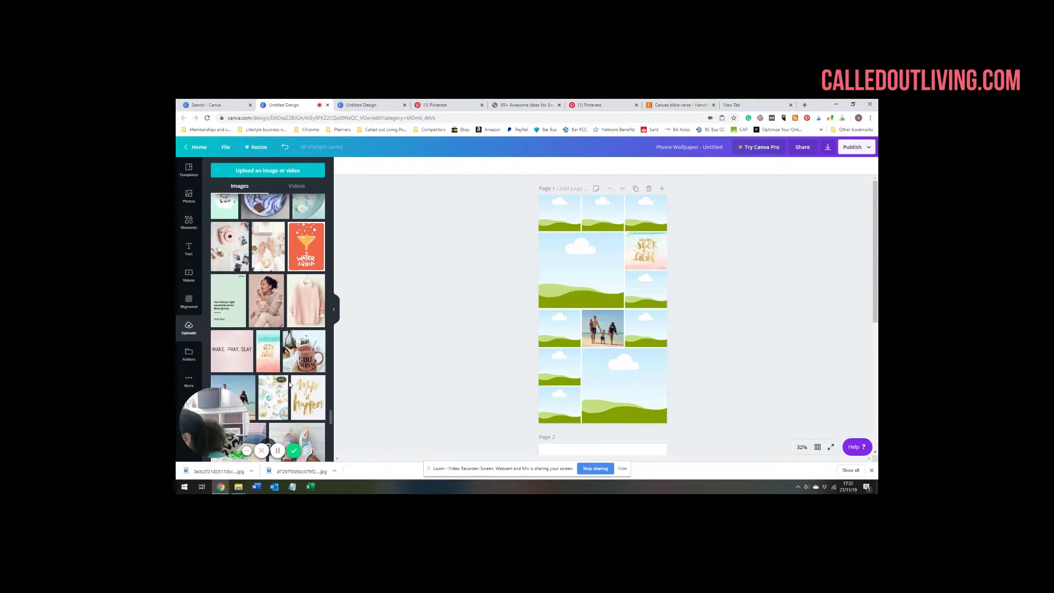
scroll(264, 291, up, 1)
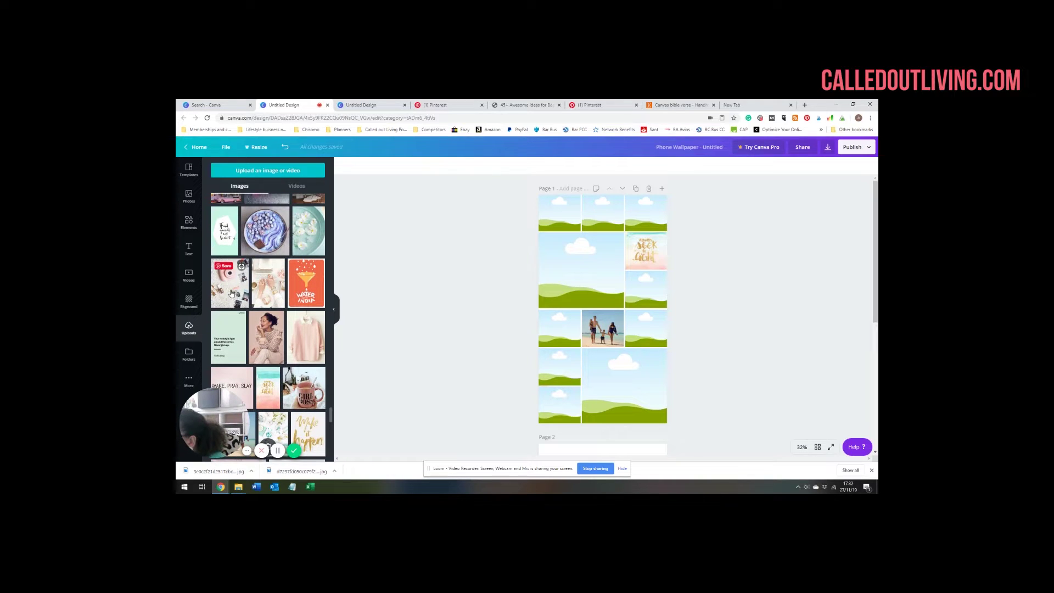
drag(232, 294, 656, 328)
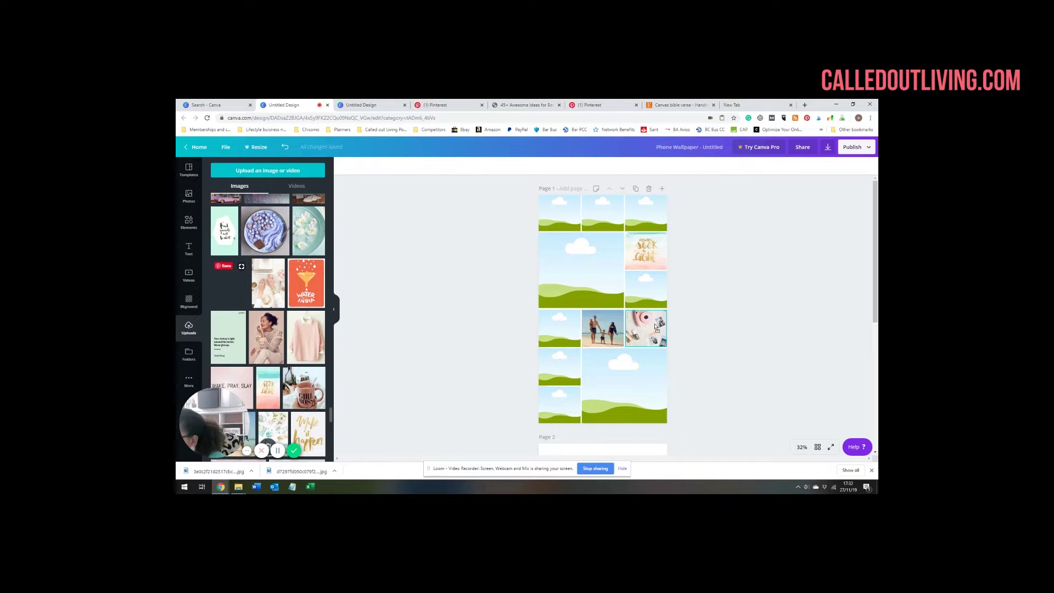
drag(662, 278, 649, 293)
double_click(650, 286)
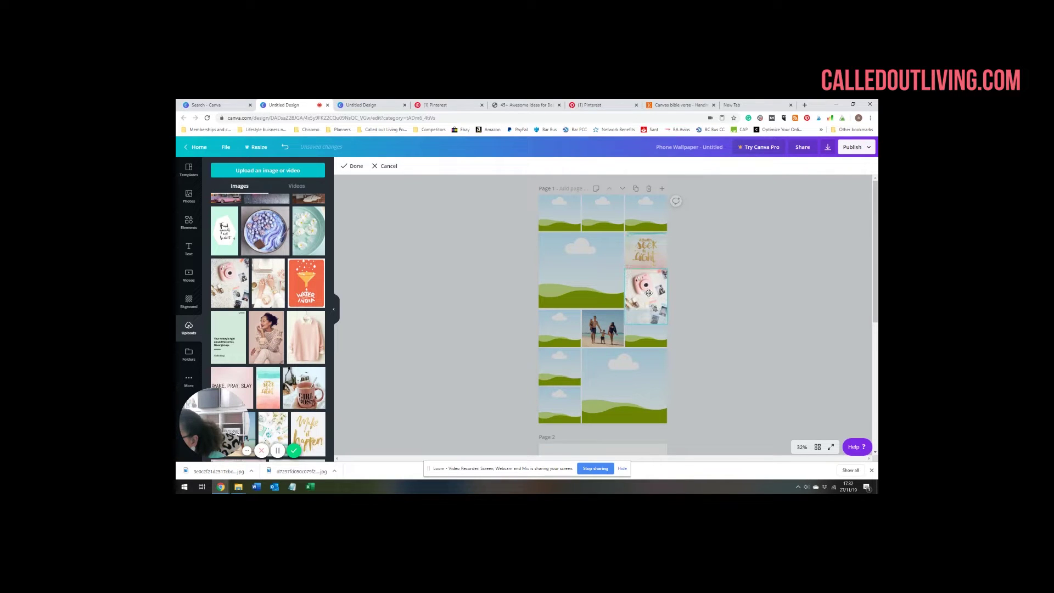
click(708, 291)
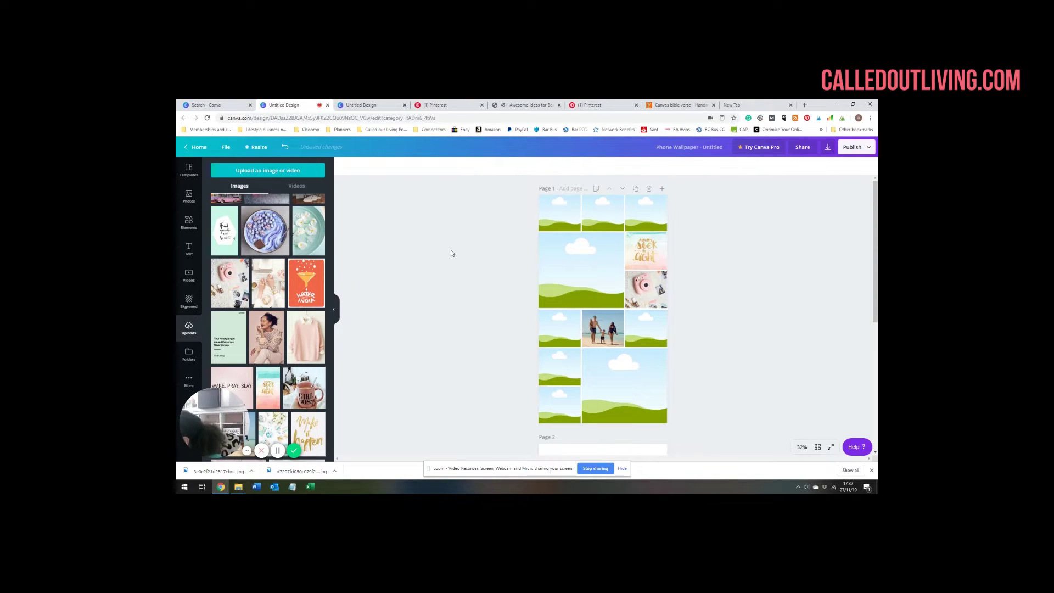
Step: Place the pink desk workspace photo in the lower grid's top-left cell and adjust its position within the cell
scroll(283, 353, up, 3)
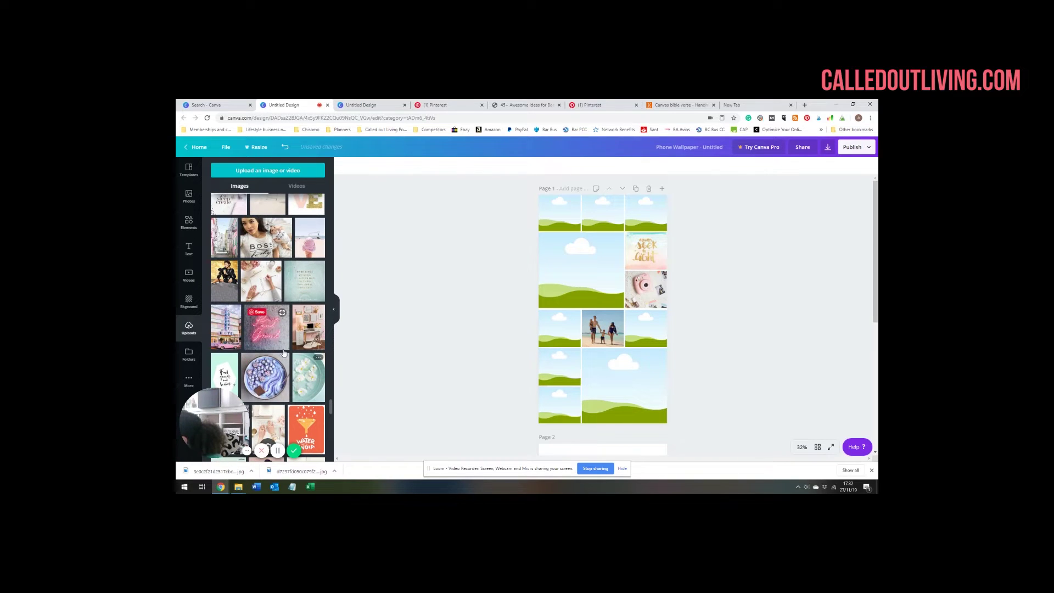
drag(310, 333, 557, 321)
double_click(557, 330)
click(457, 325)
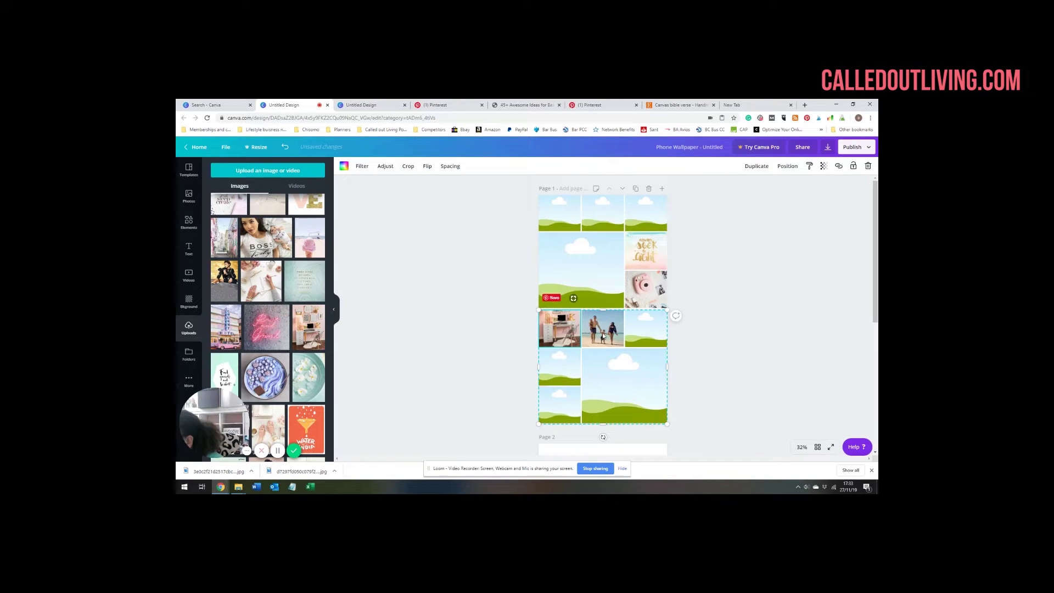
Step: Fill the lower grid's top-right cell with the pink desk workspace photo and adjust its position within the cell
click(470, 309)
drag(320, 338, 651, 319)
double_click(649, 327)
click(708, 324)
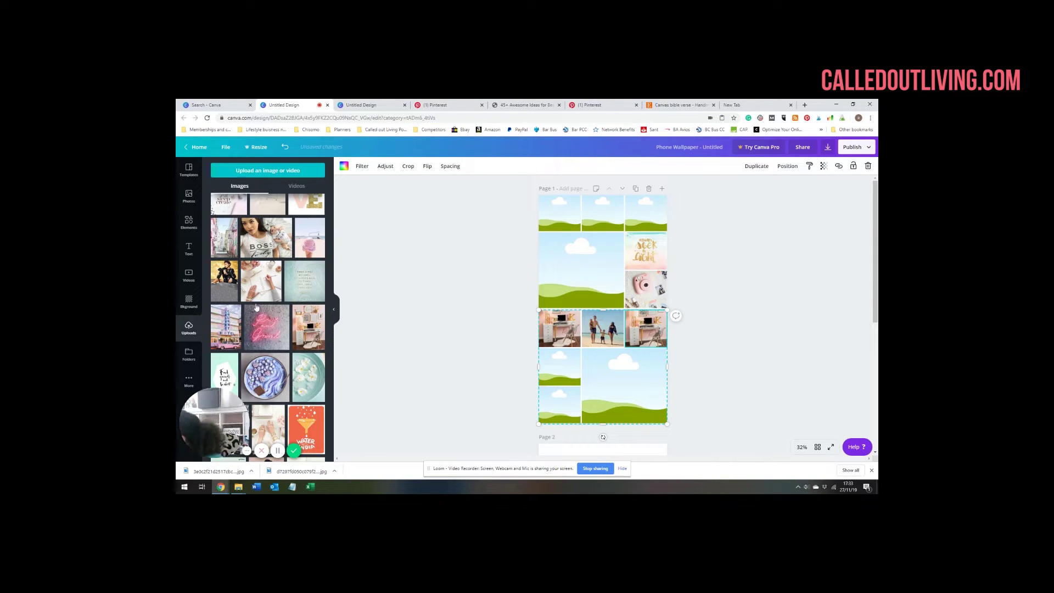
Step: Place the pastel and gold "LOVE" image in the lower grid's top-left cell and the "stay weird" image in the cell below it
scroll(301, 298, up, 1)
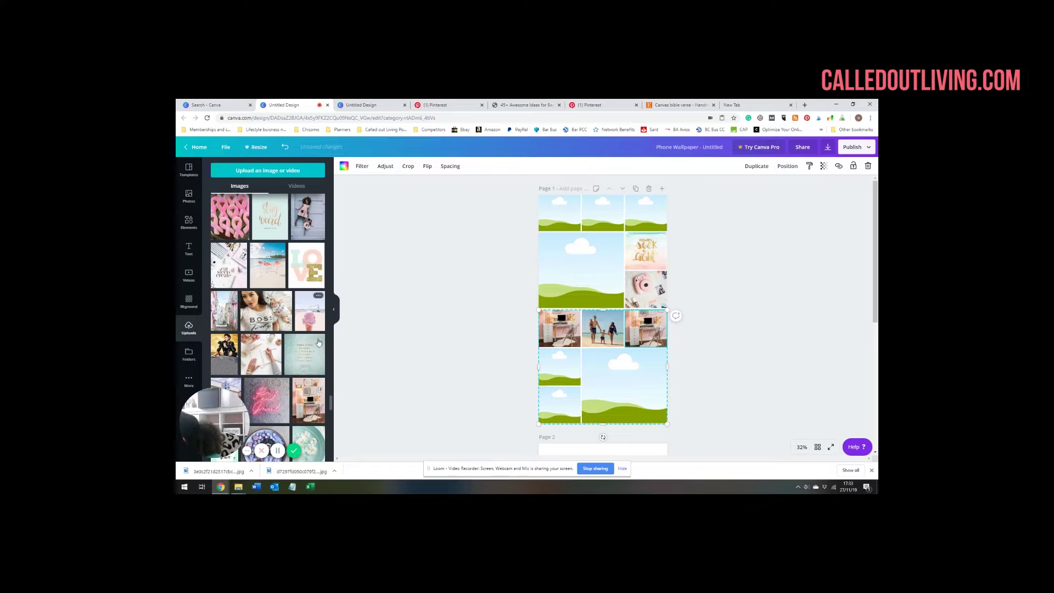
scroll(306, 316, up, 1)
drag(307, 338, 563, 335)
double_click(563, 333)
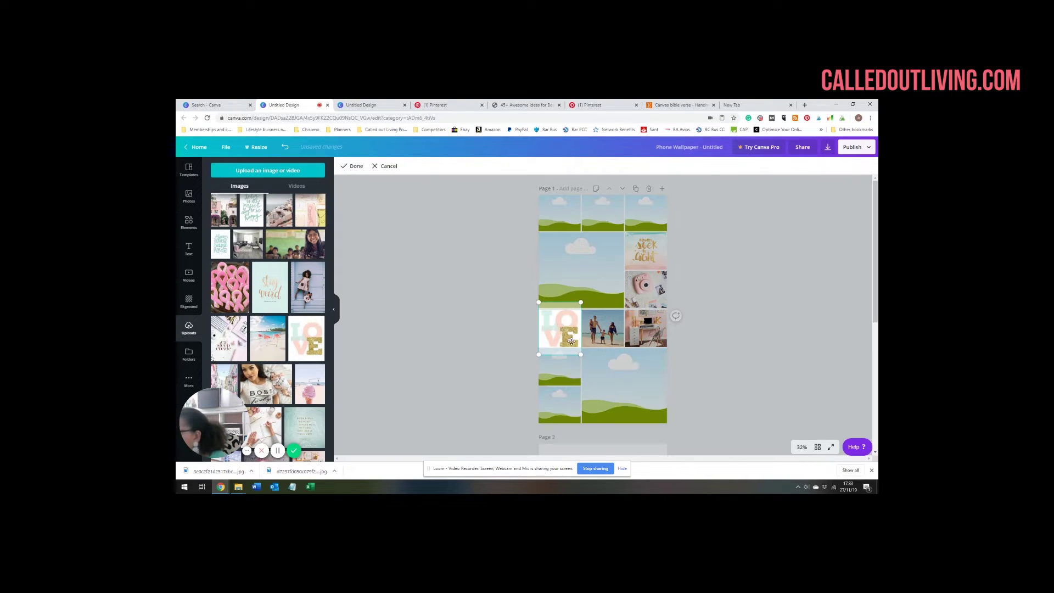
click(429, 328)
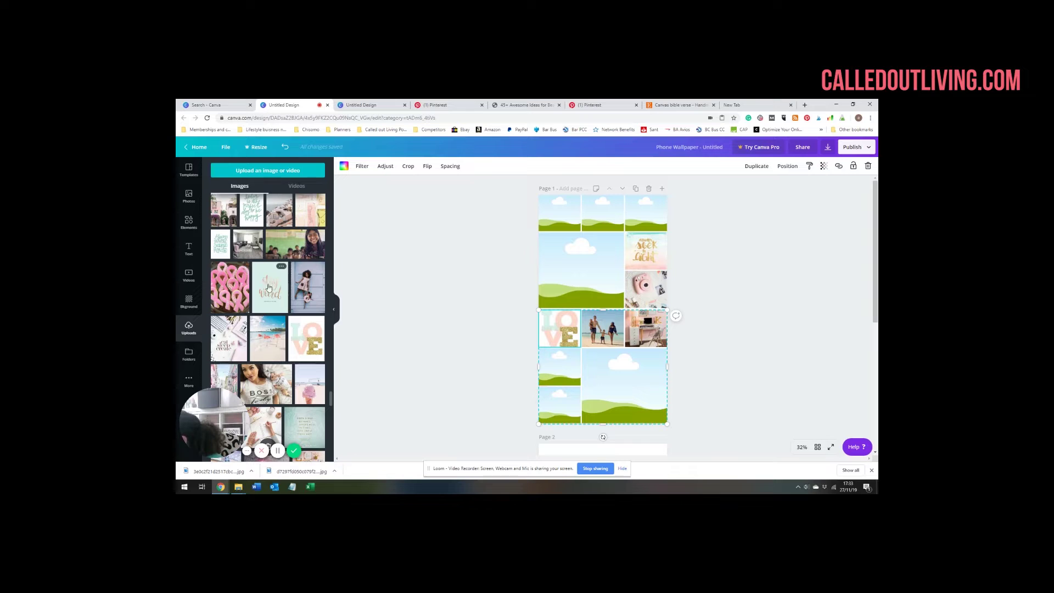
drag(268, 287, 571, 218)
mouse_move(568, 360)
mouse_down()
mouse_move(563, 406)
mouse_move(560, 367)
mouse_up()
Step: Fill the upper grid's top-right cell with the photo of a hand holding a pink layered drink and adjust its position
scroll(283, 319, up, 2)
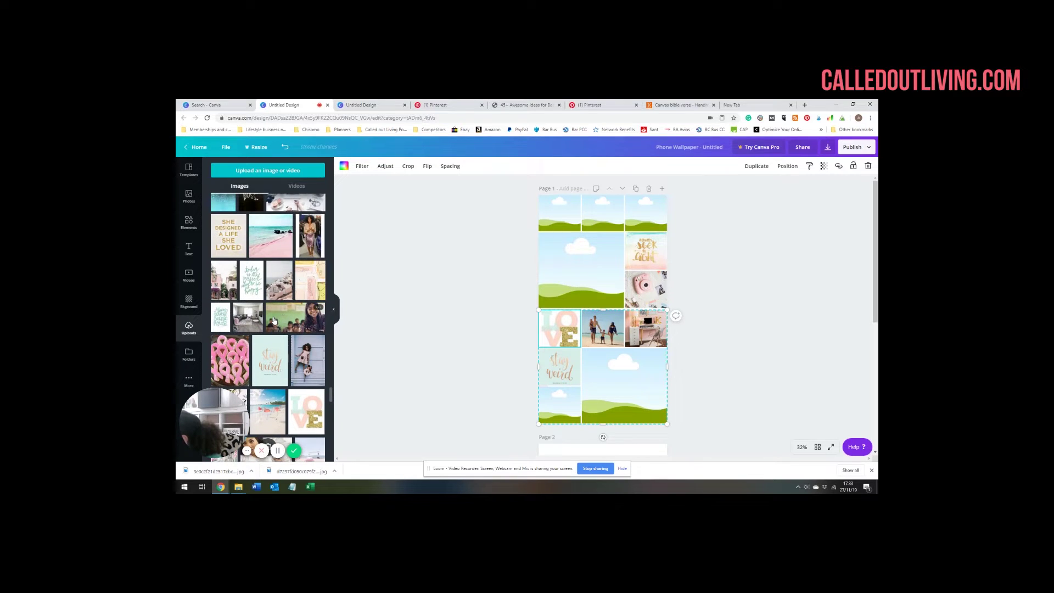
scroll(283, 316, up, 1)
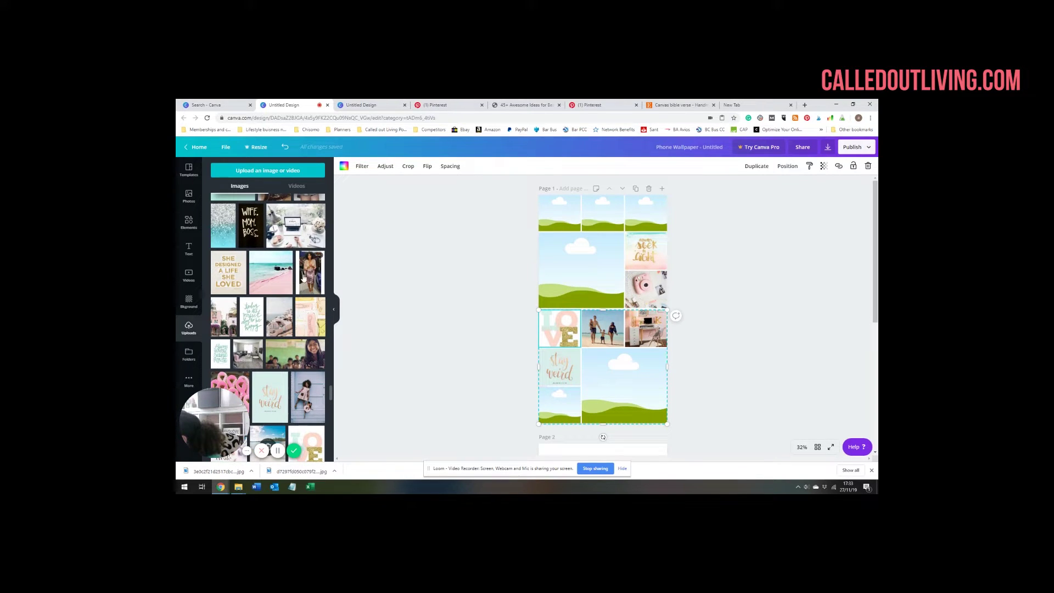
scroll(304, 278, up, 2)
scroll(289, 328, up, 1)
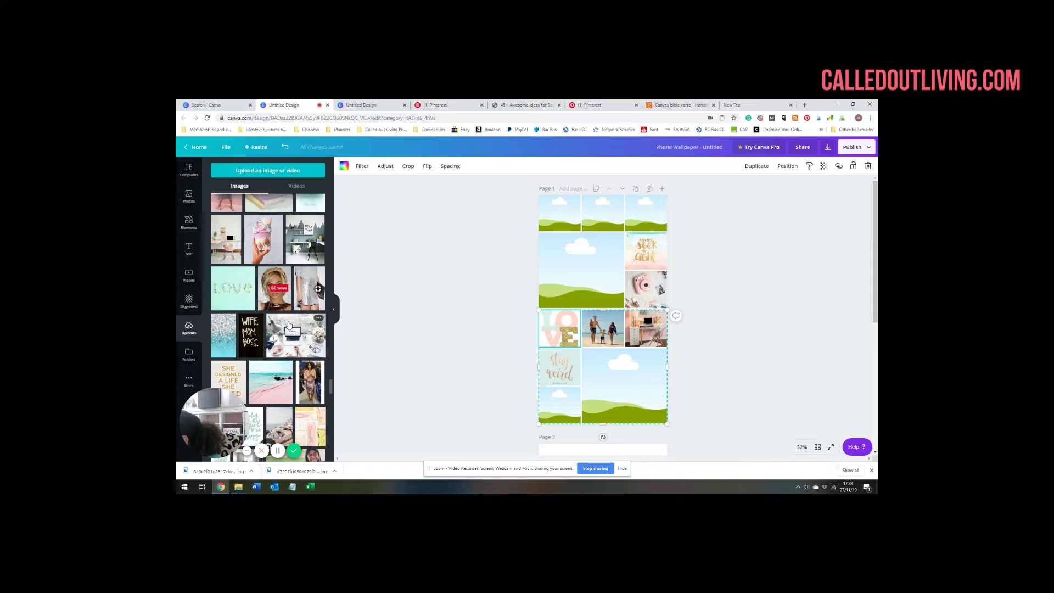
scroll(289, 324, up, 1)
scroll(284, 328, up, 1)
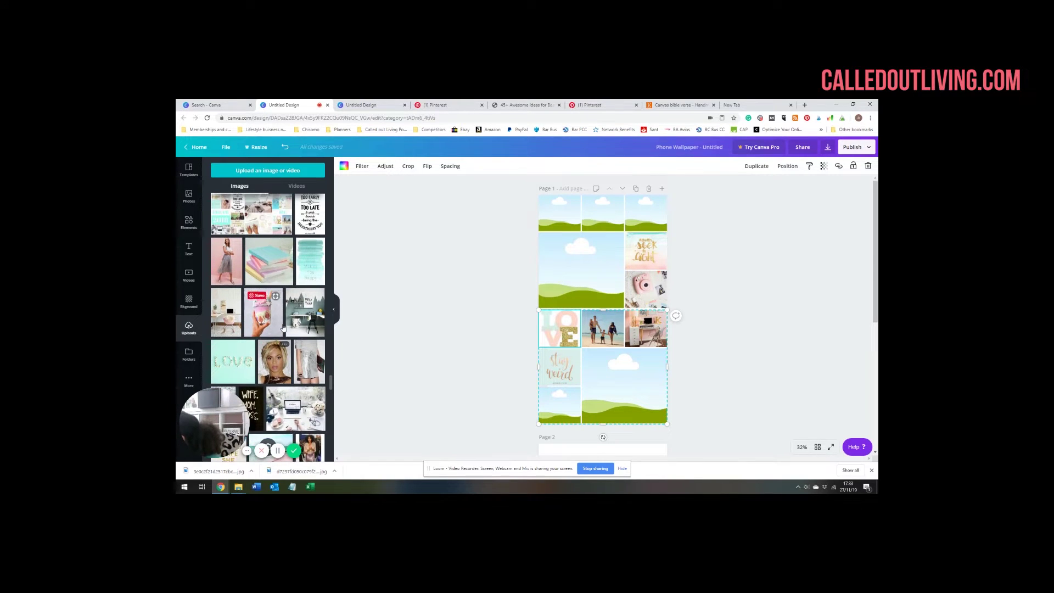
scroll(283, 327, up, 2)
scroll(283, 329, down, 1)
scroll(284, 331, down, 1)
scroll(262, 319, down, 2)
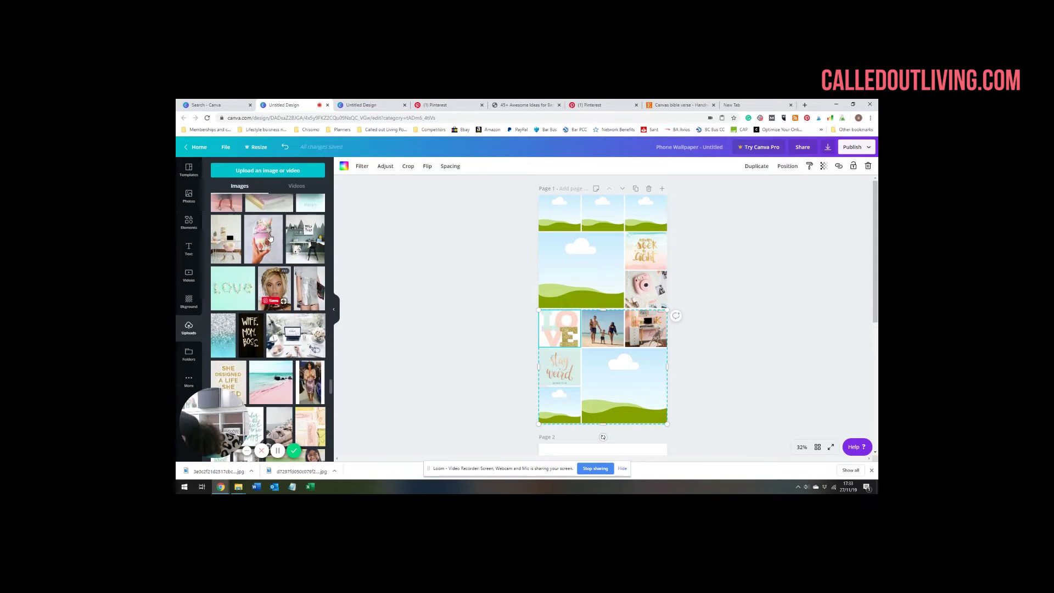
drag(267, 239, 651, 222)
double_click(649, 208)
click(713, 229)
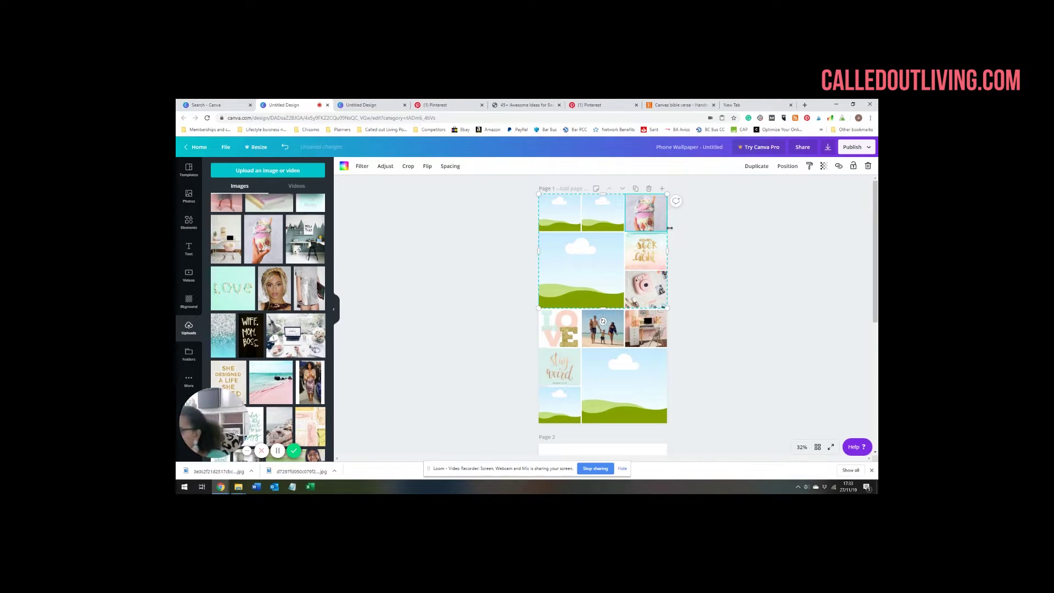
double_click(647, 220)
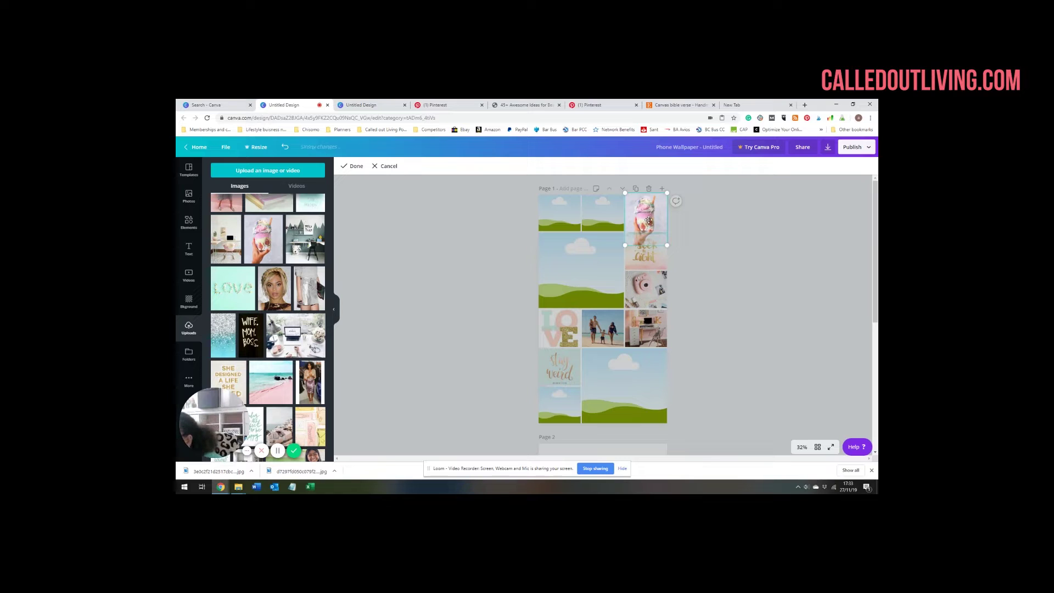
click(776, 251)
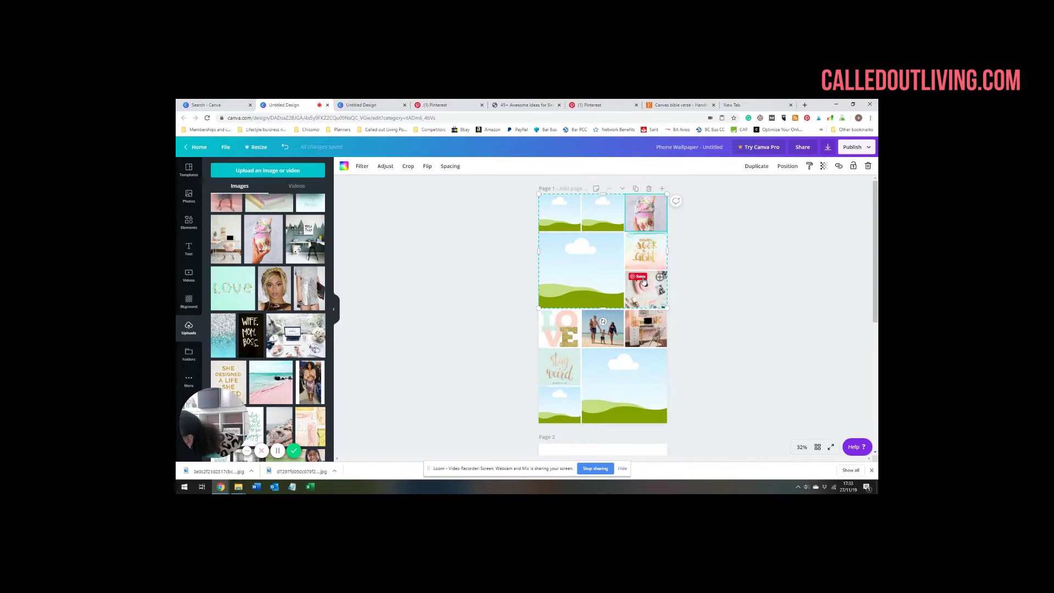
Step: Fill the lower grid's bottom-left cell with the pink building photo and adjust its position within the cell
scroll(295, 373, down, 3)
scroll(292, 367, down, 1)
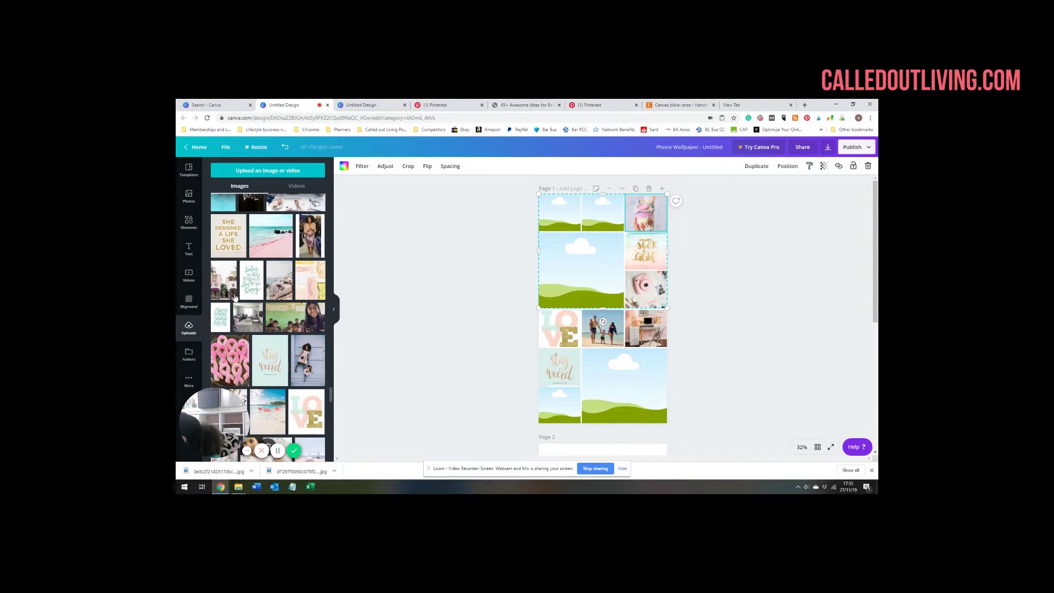
drag(217, 281, 558, 393)
double_click(557, 402)
click(512, 418)
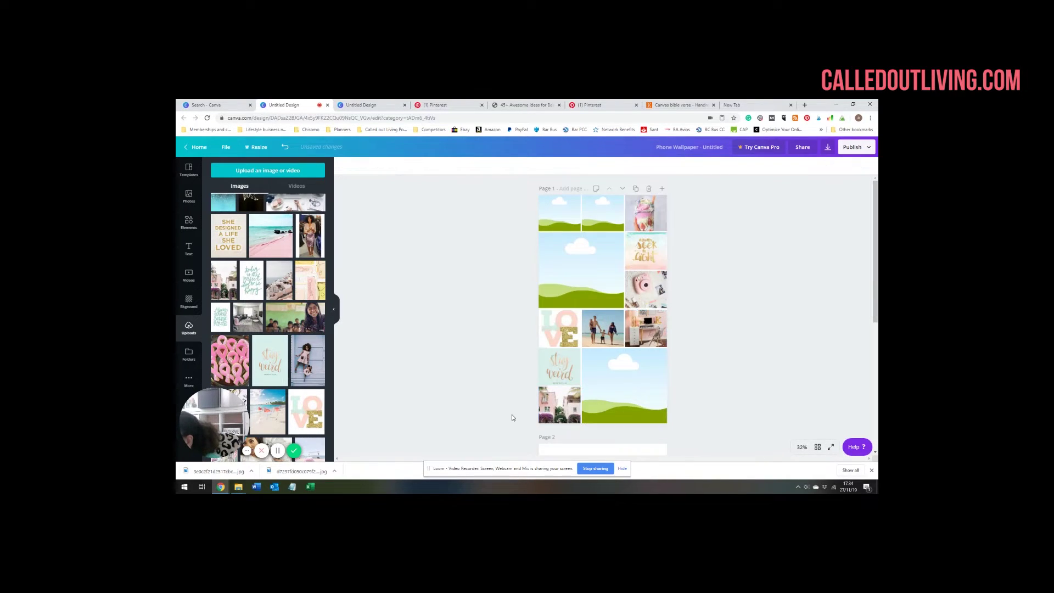
double_click(571, 401)
drag(572, 400, 573, 409)
click(374, 327)
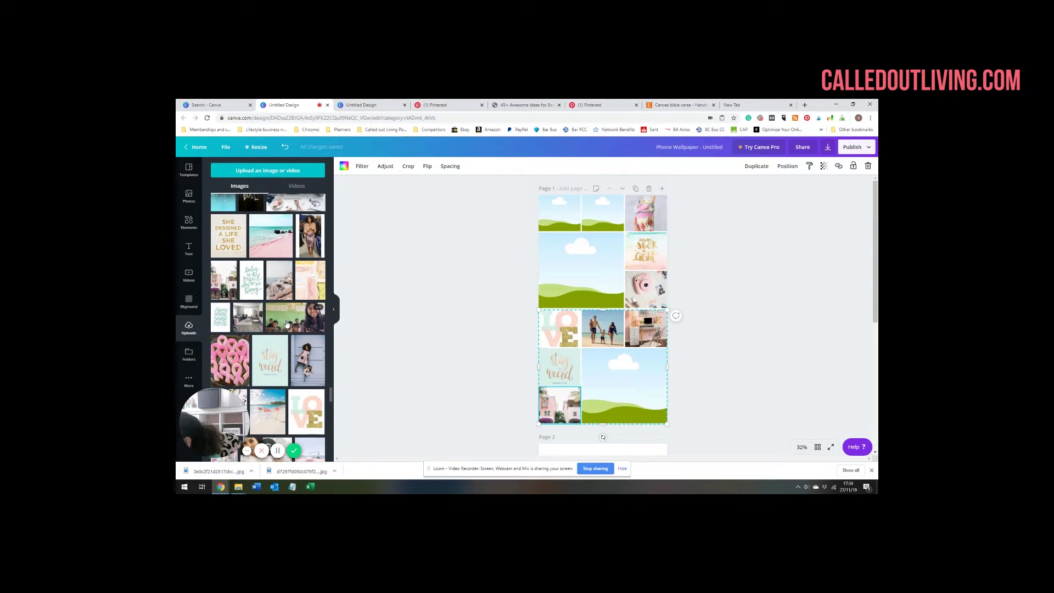
Step: Fill the upper grid's top-left cell with the classroom photo, repositioned to show the smiling girl
drag(286, 324, 548, 214)
double_click(554, 214)
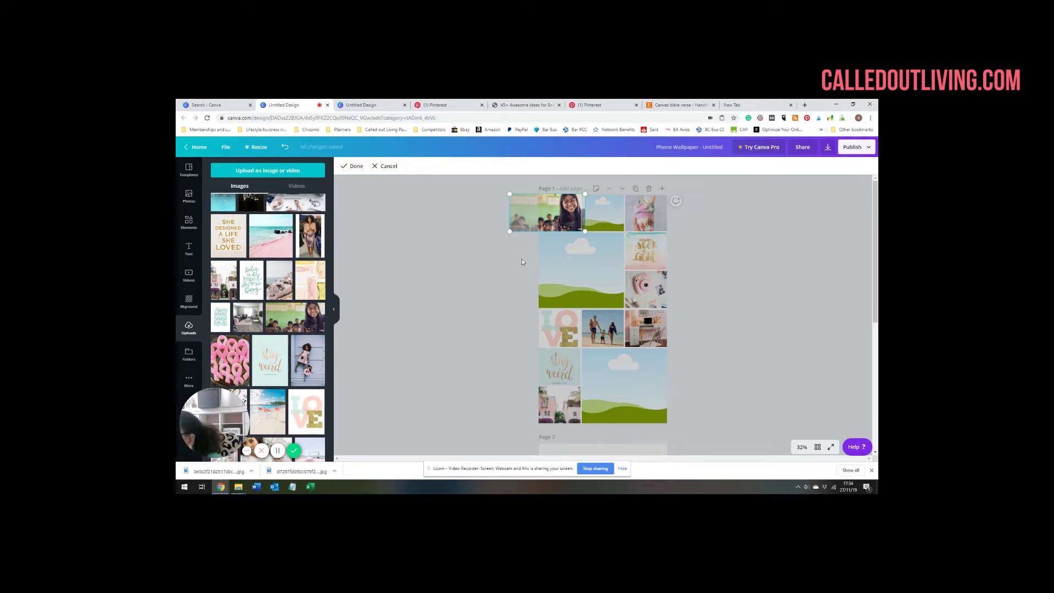
click(474, 274)
click(476, 277)
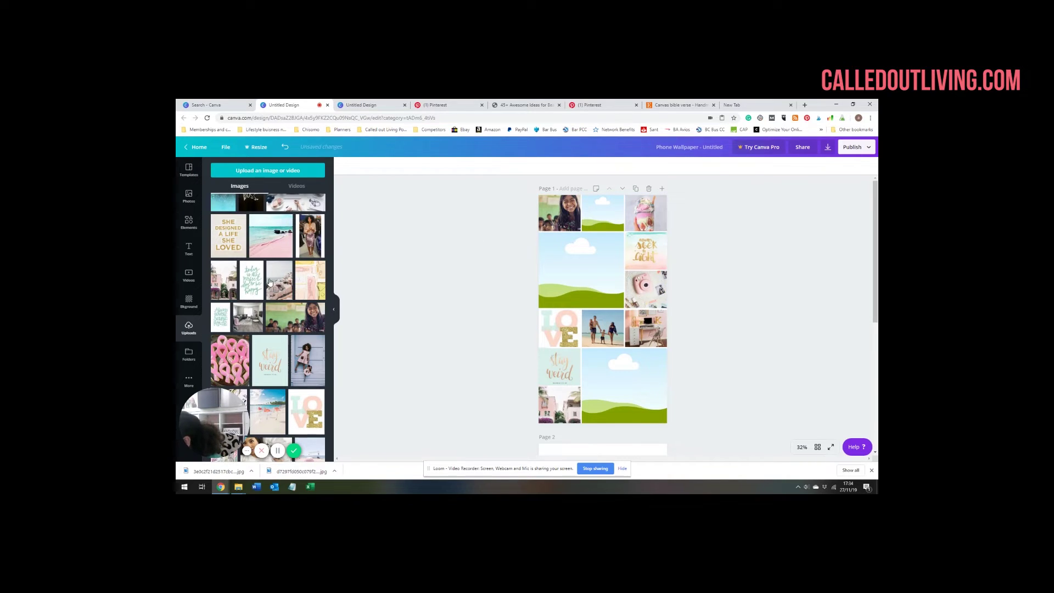
Step: Fill the lower grid's large cell with the uploaded "eat sleep create" desk image
scroll(286, 326, up, 2)
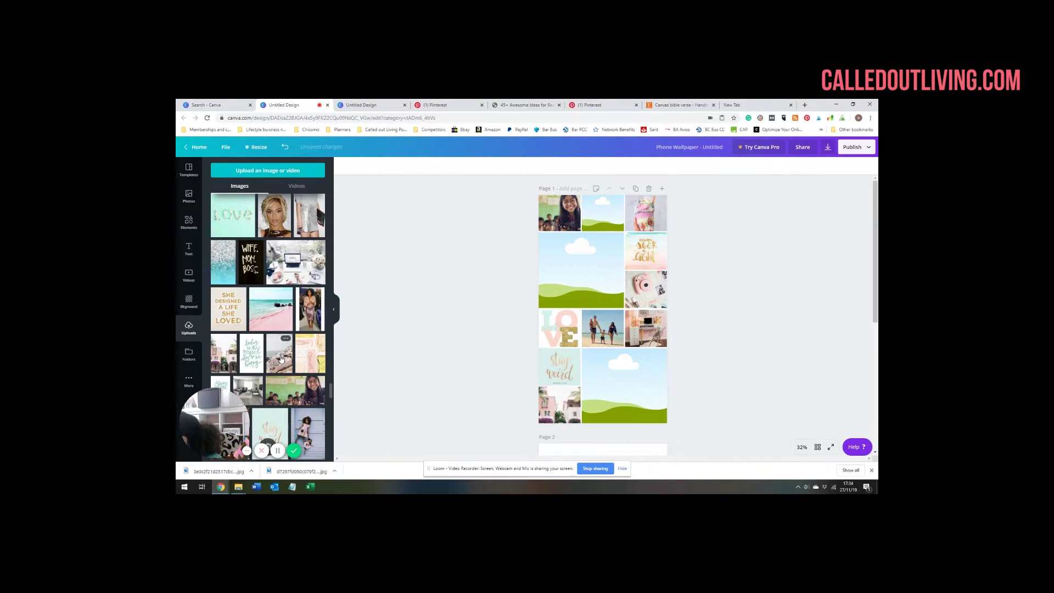
scroll(277, 348, up, 3)
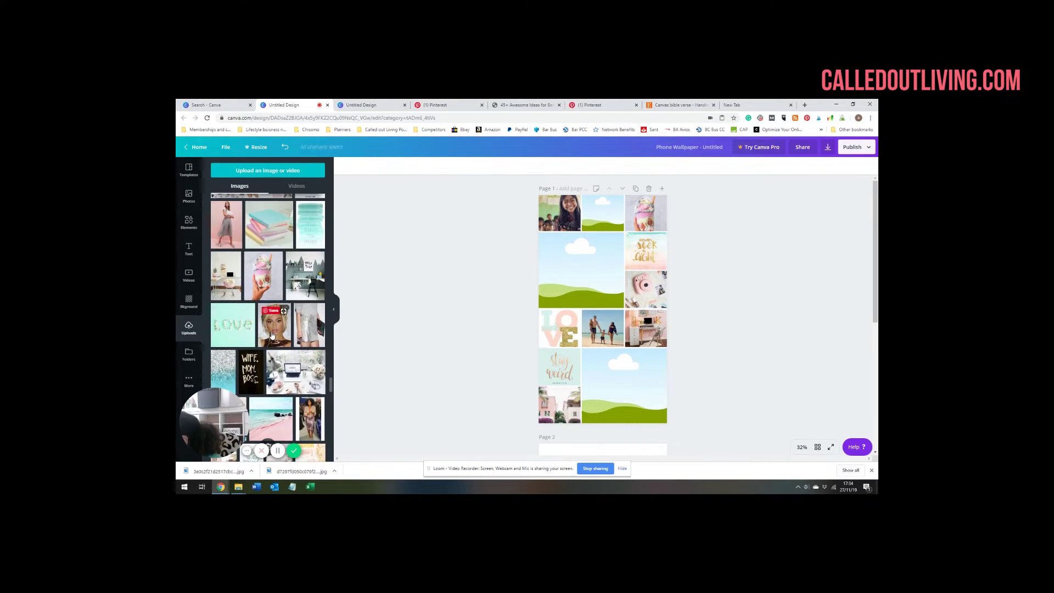
scroll(286, 351, up, 1)
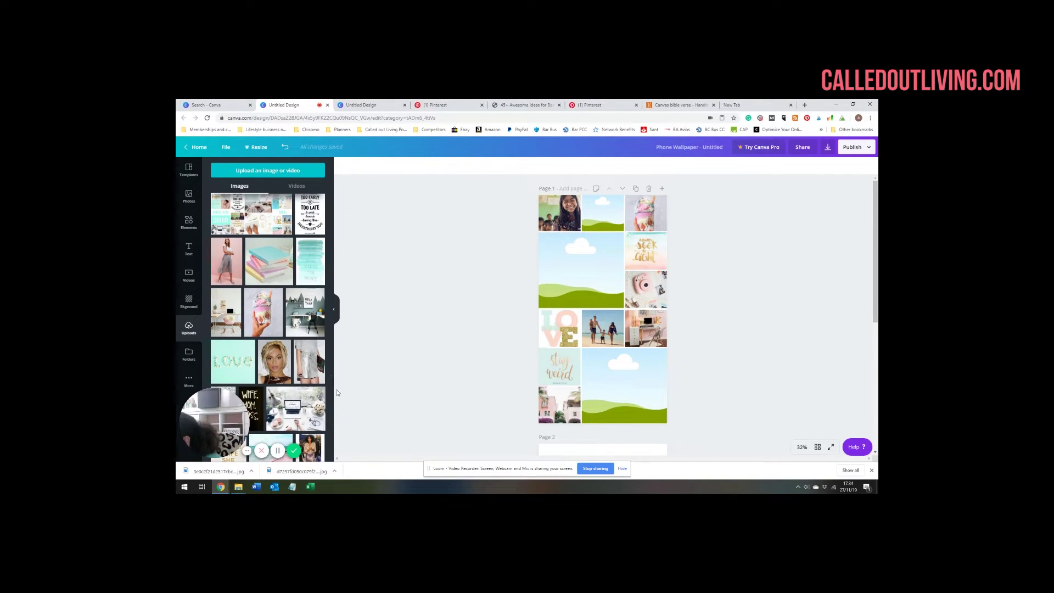
scroll(454, 369, down, 1)
scroll(454, 370, up, 1)
scroll(292, 375, down, 2)
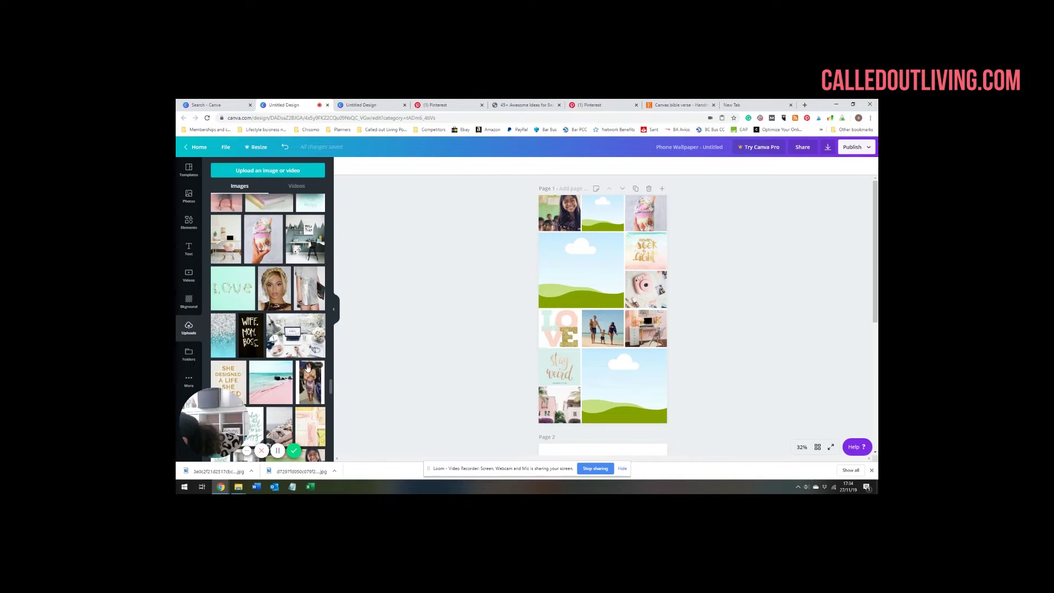
scroll(301, 339, down, 2)
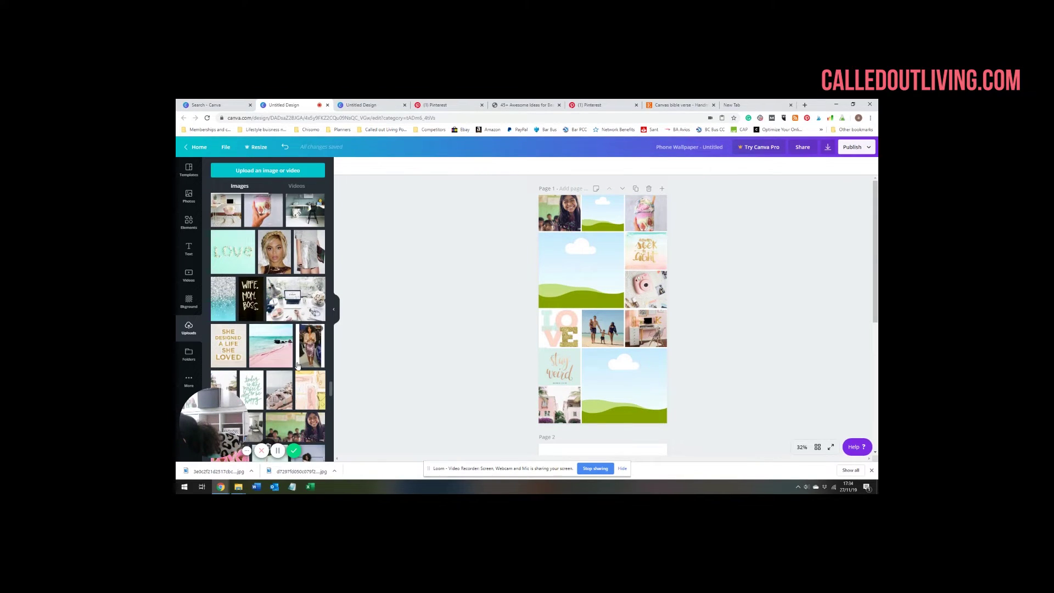
scroll(300, 363, down, 2)
scroll(300, 363, down, 2)
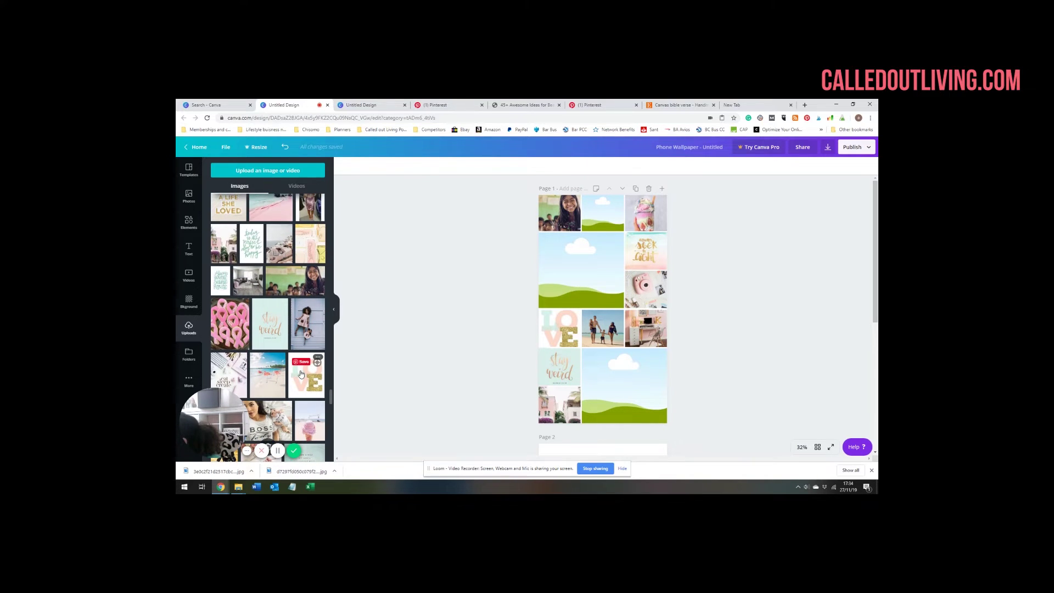
scroll(301, 373, down, 1)
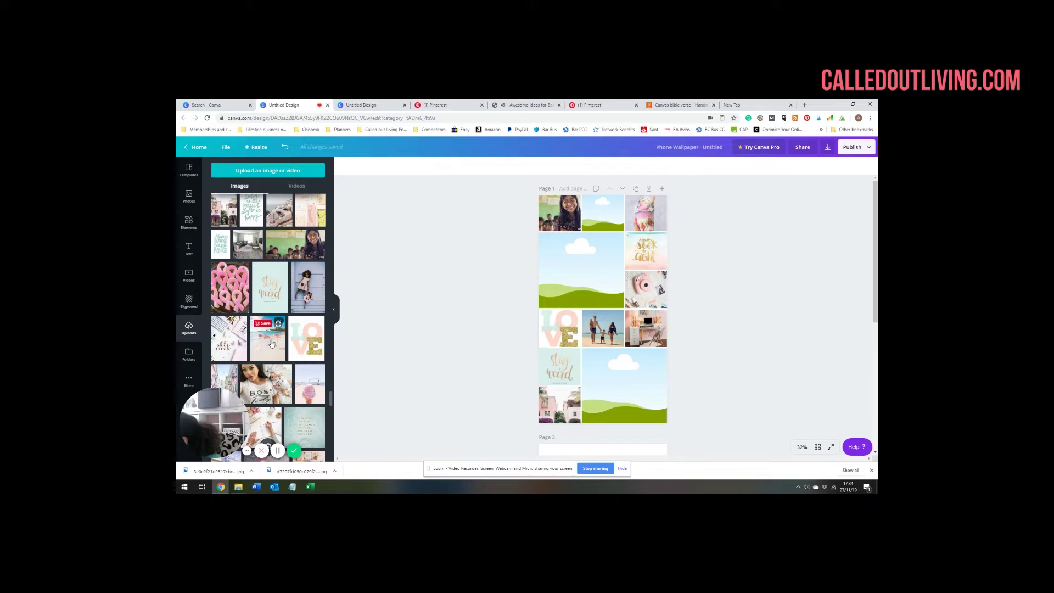
drag(236, 346, 621, 407)
double_click(631, 390)
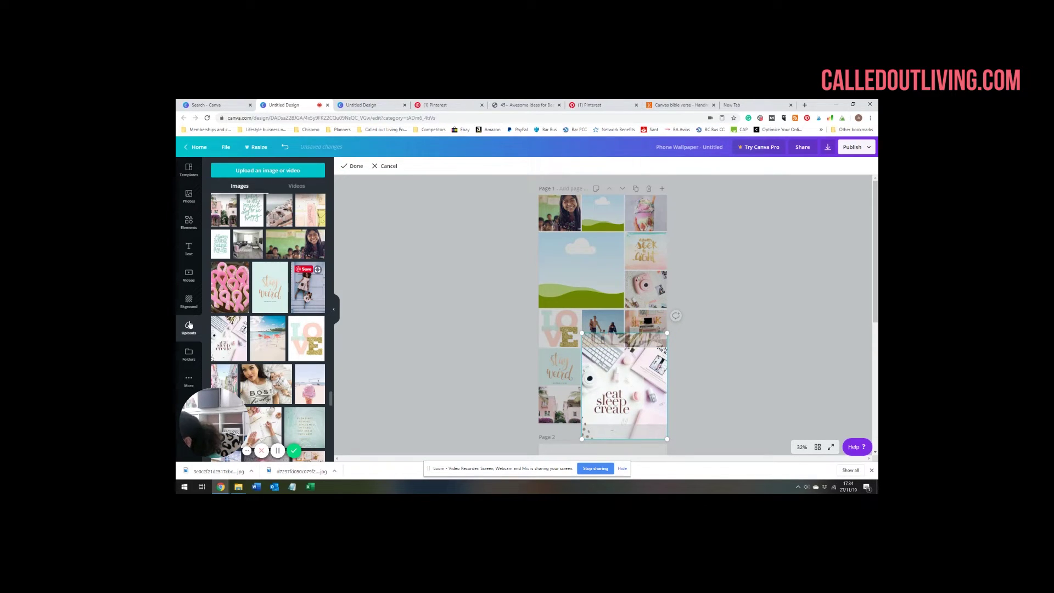
Step: Fill the upper grid's large cell with the "eat sleep create" image and adjust its position within the cell
drag(531, 260, 584, 259)
double_click(579, 279)
click(739, 295)
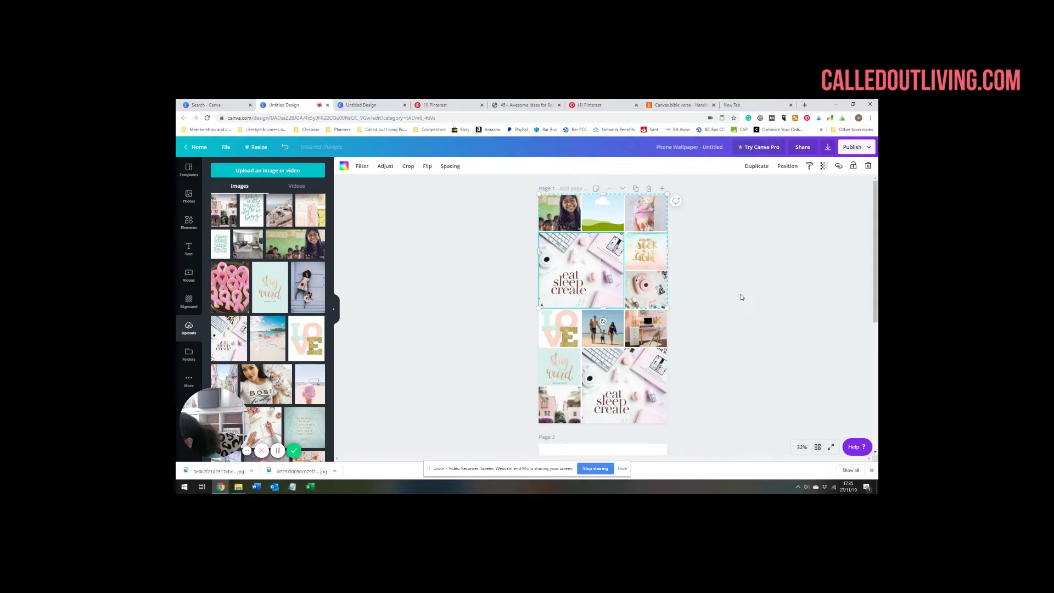
double_click(596, 272)
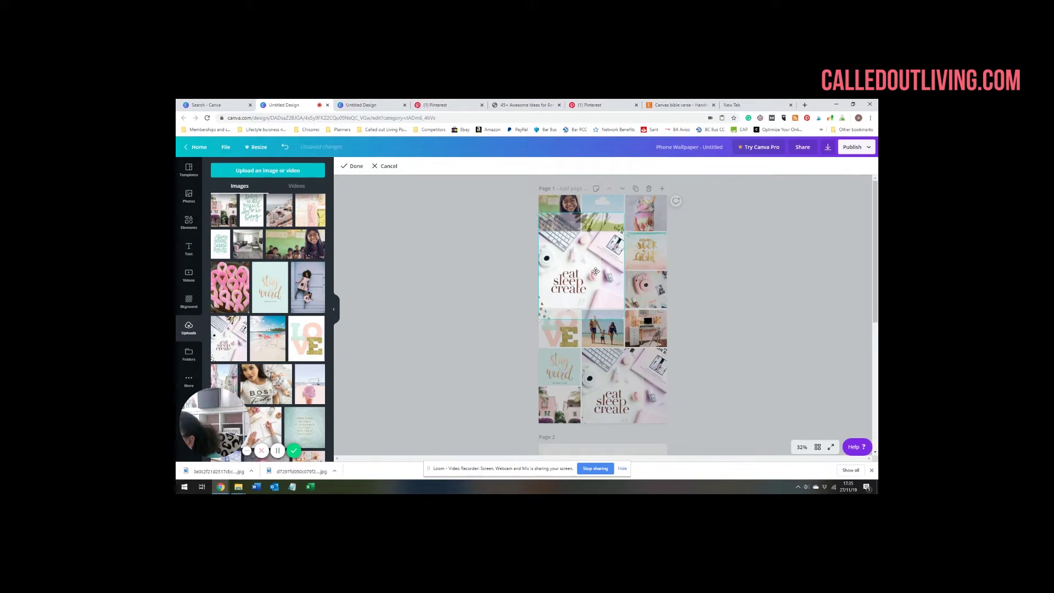
drag(596, 272, 596, 270)
click(823, 311)
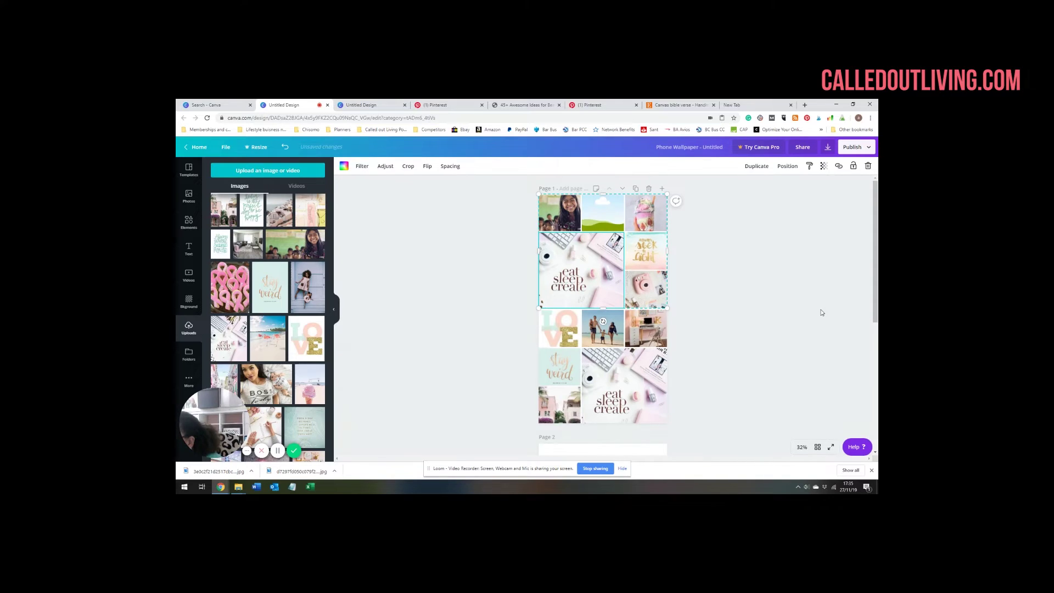
double_click(597, 282)
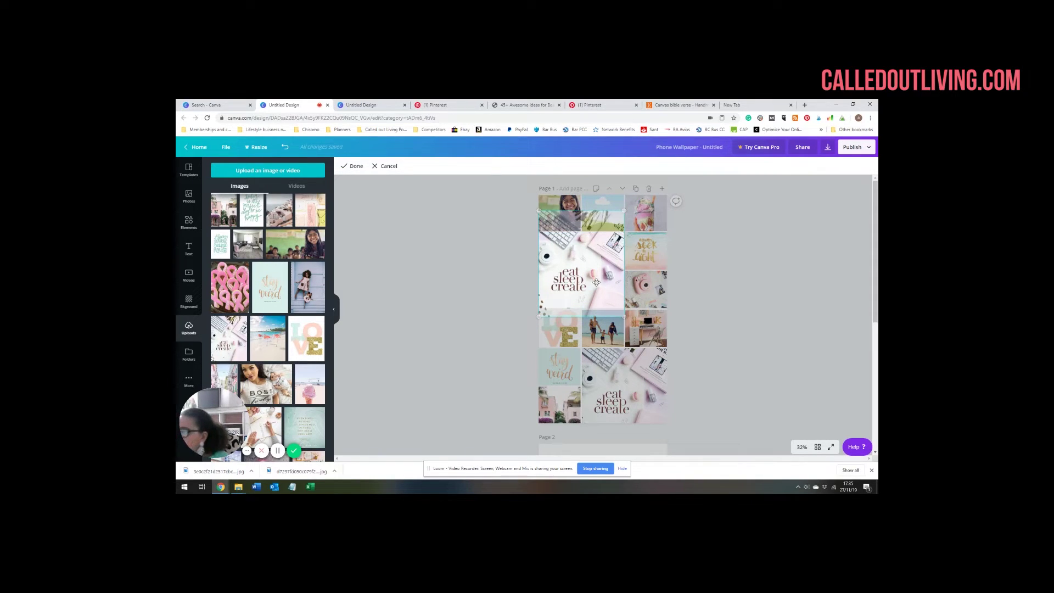
drag(598, 279, 625, 329)
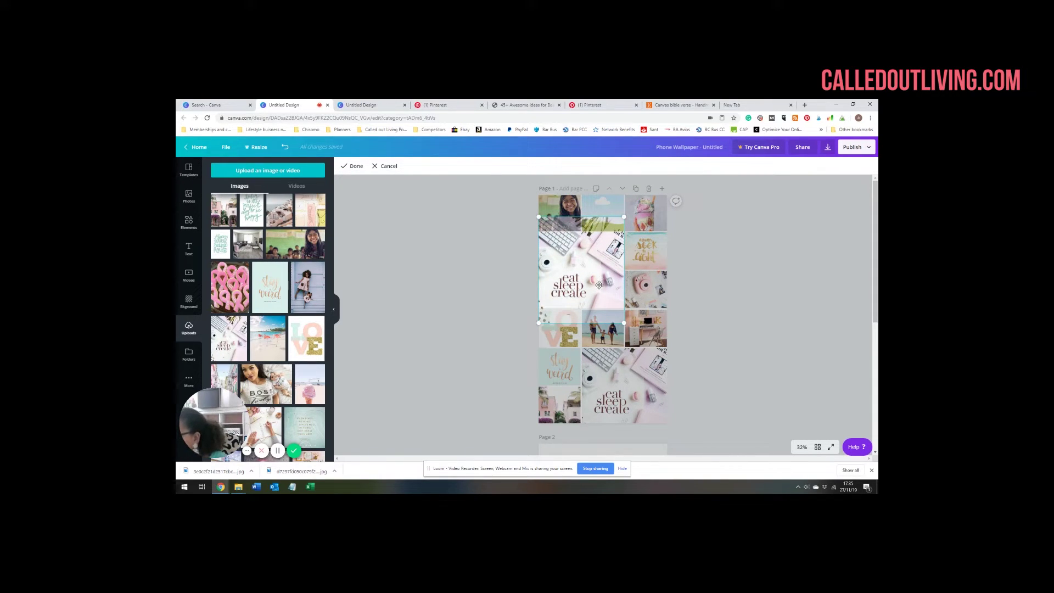
drag(599, 284, 598, 278)
click(742, 311)
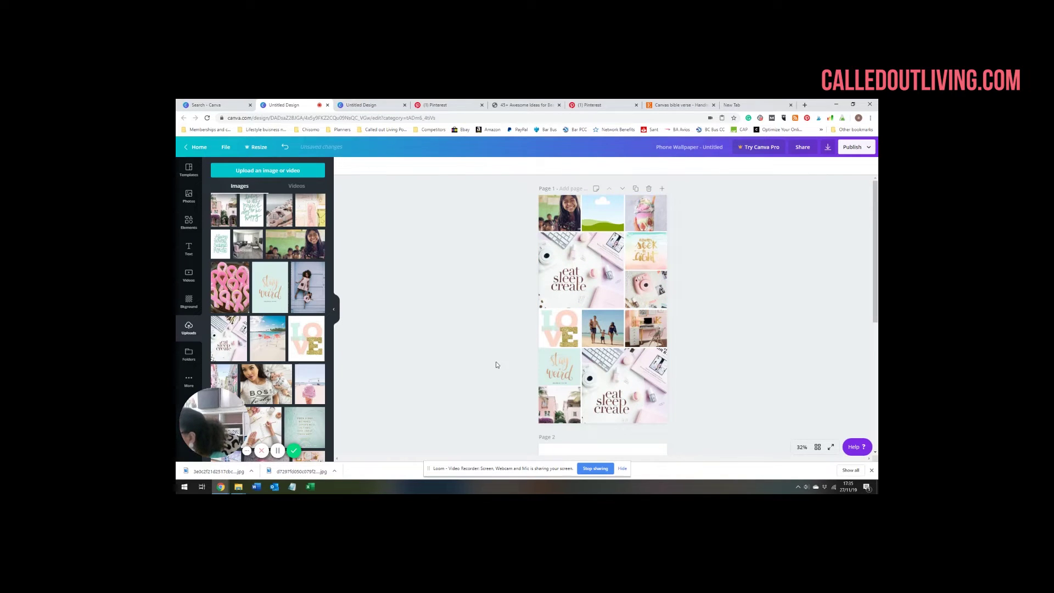
Step: Place the flamingo beach photo in the lower grid's large cell
drag(268, 338, 630, 390)
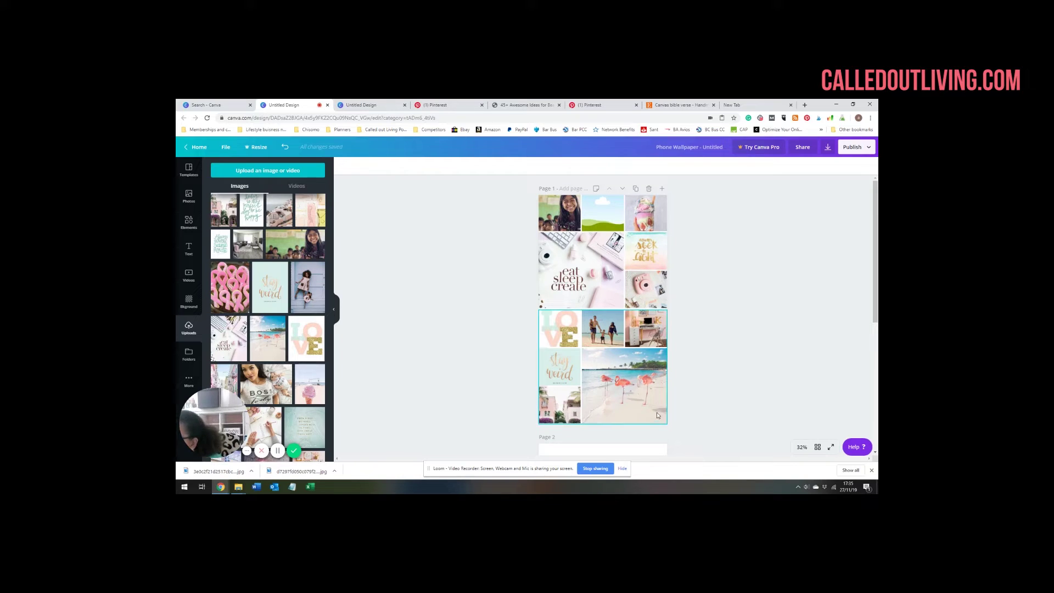
drag(267, 341, 612, 382)
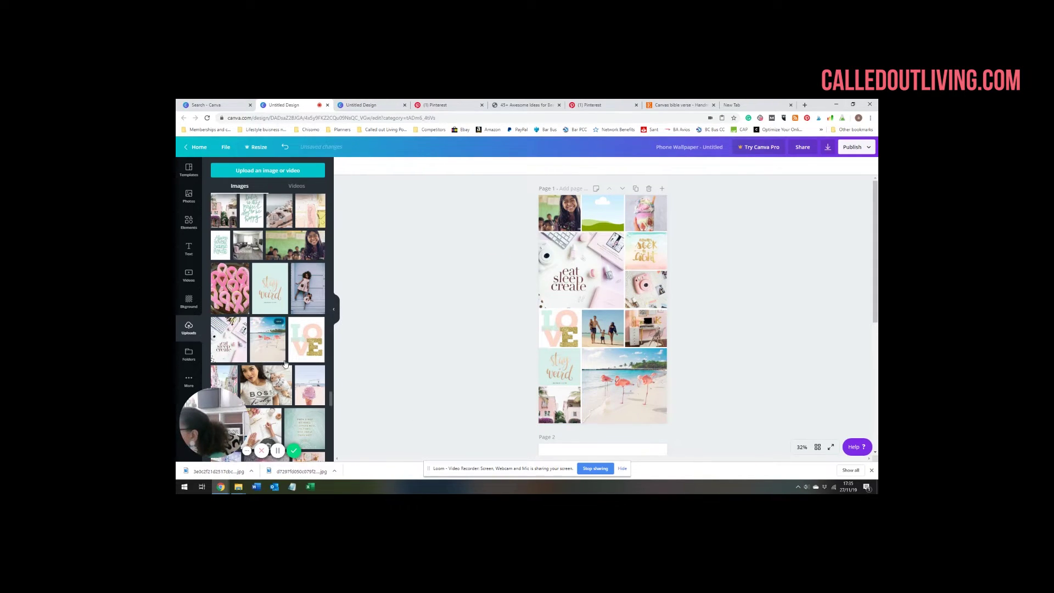
Step: Place the gold "She designed a life she loved" image in the upper grid's top-middle cell
scroll(285, 363, up, 3)
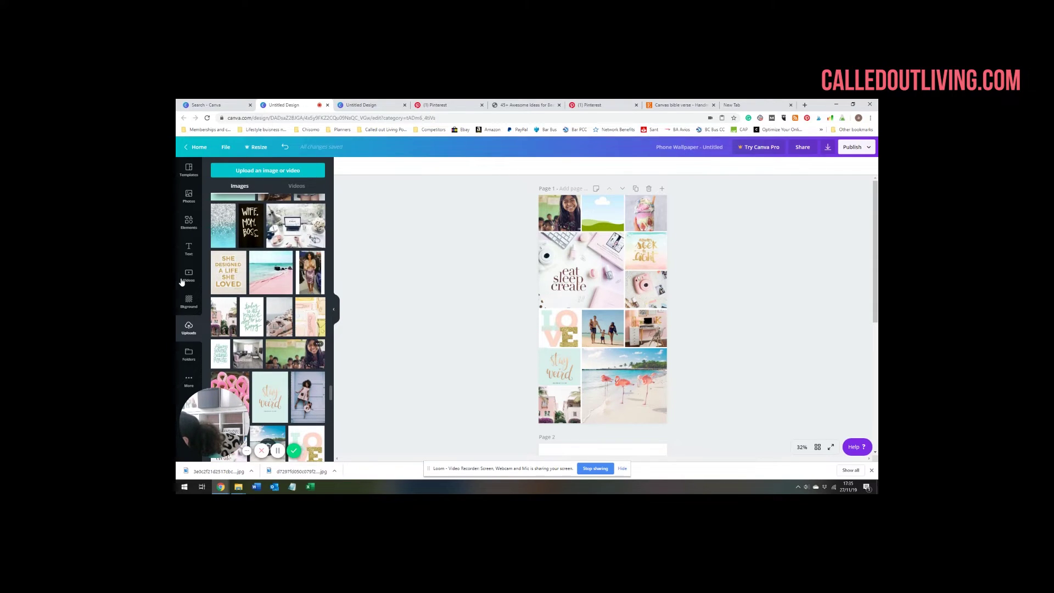
drag(228, 272, 610, 214)
double_click(610, 209)
click(725, 232)
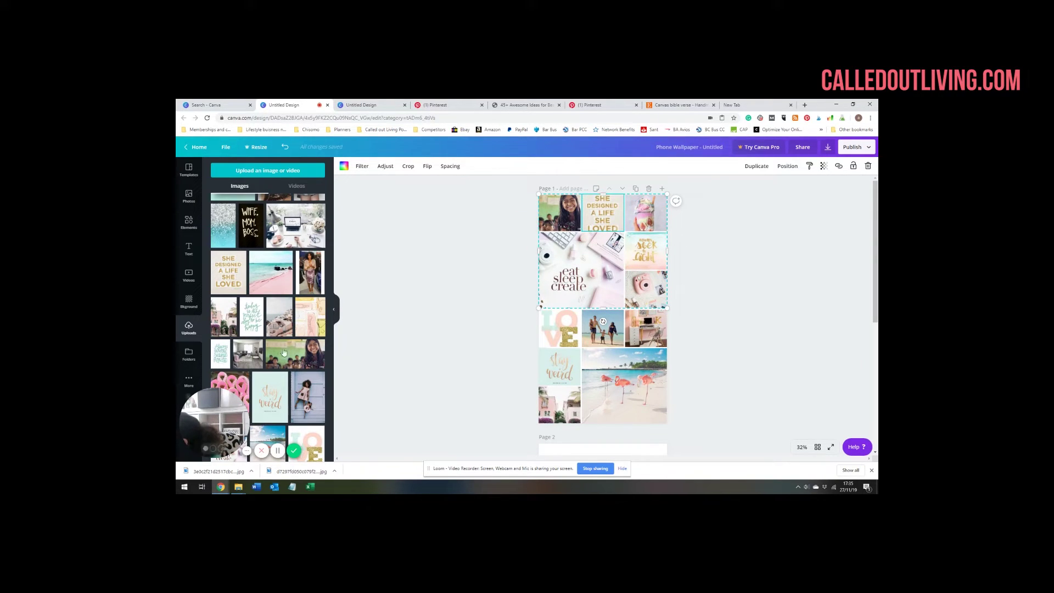
Step: Fill the upper grid's top-middle cell with the photo of stacked pastel books
scroll(298, 315, up, 4)
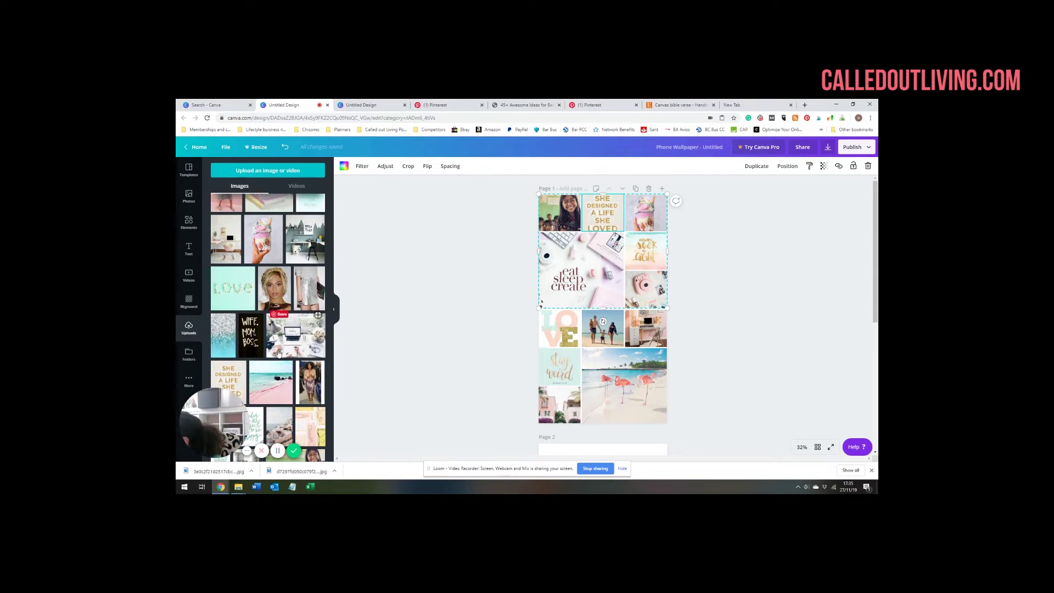
scroll(275, 361, up, 2)
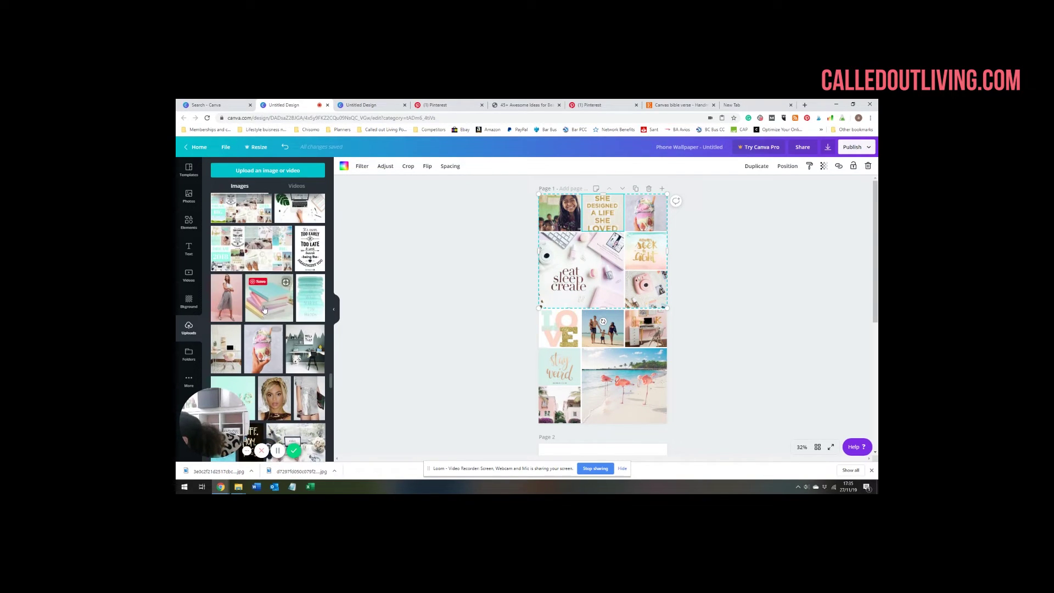
drag(266, 299, 597, 221)
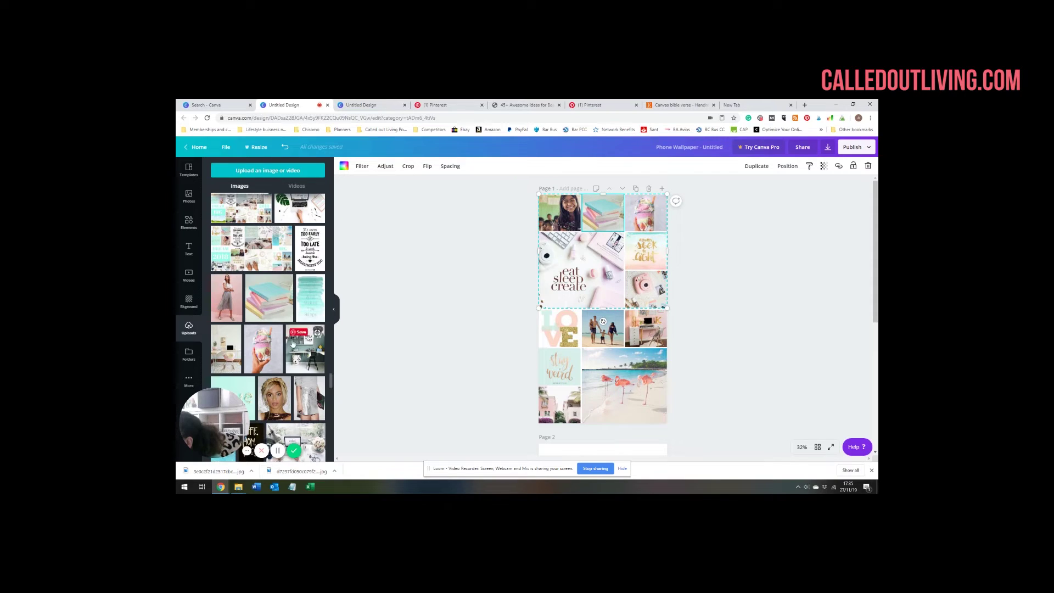
double_click(612, 212)
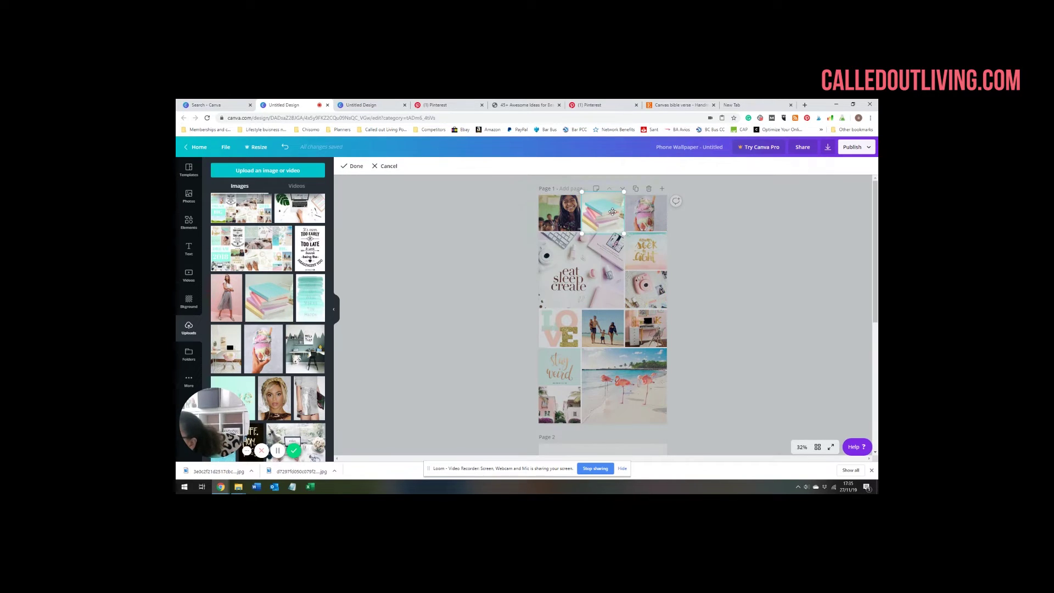
click(758, 319)
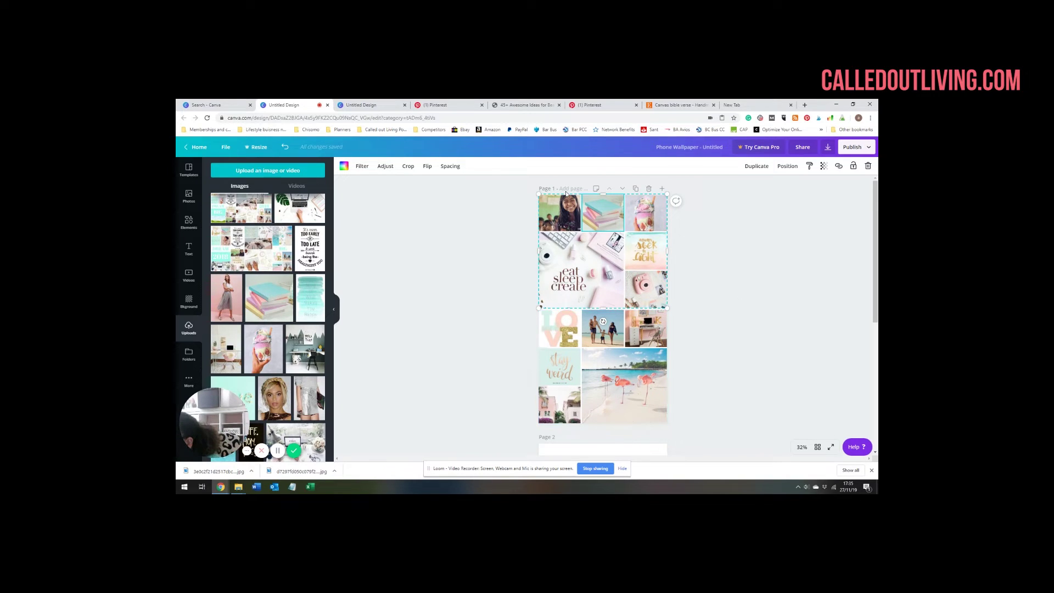
click(767, 308)
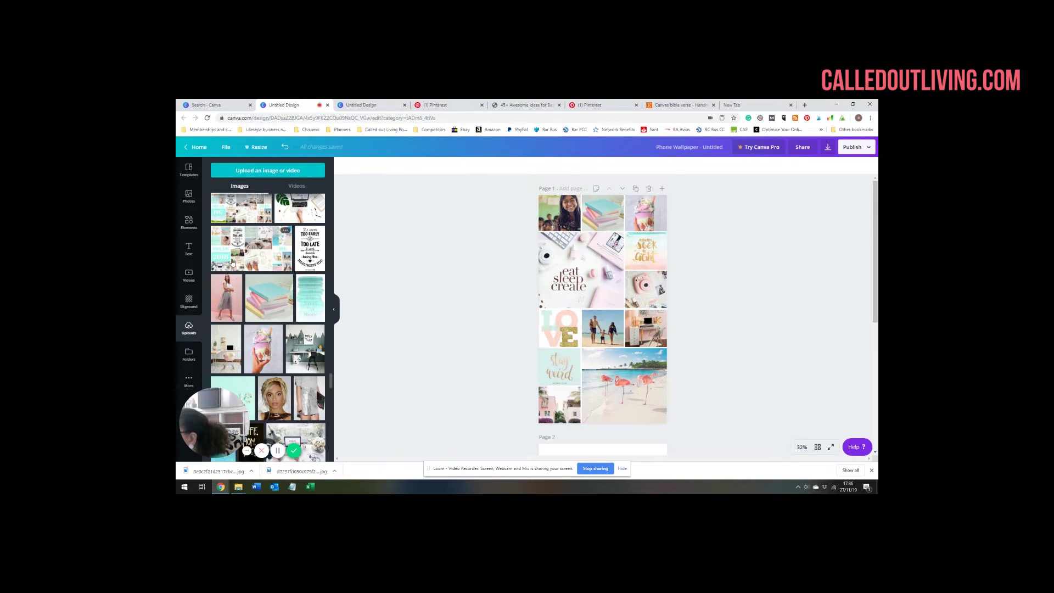
Step: Add a square shape to the wallpaper and resize it into a short, thin horizontal bar
click(189, 223)
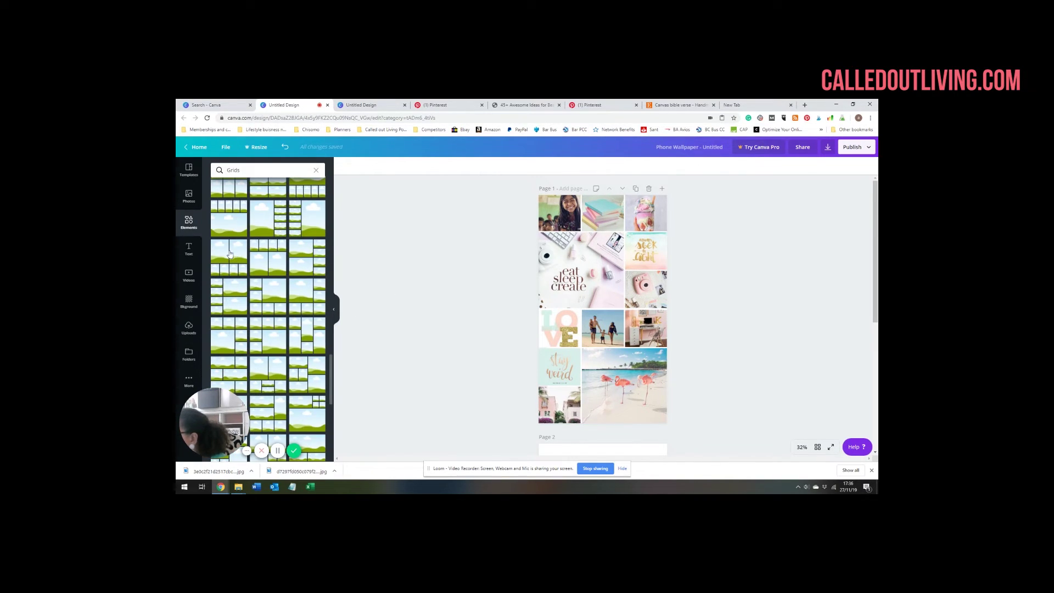
scroll(256, 281, down, 1)
scroll(256, 281, up, 5)
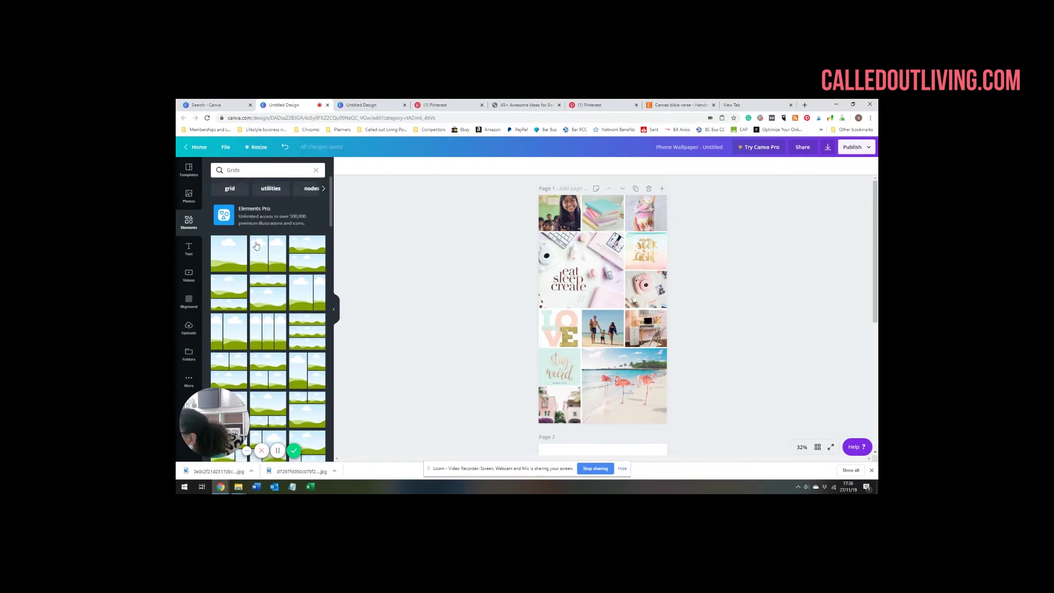
click(194, 221)
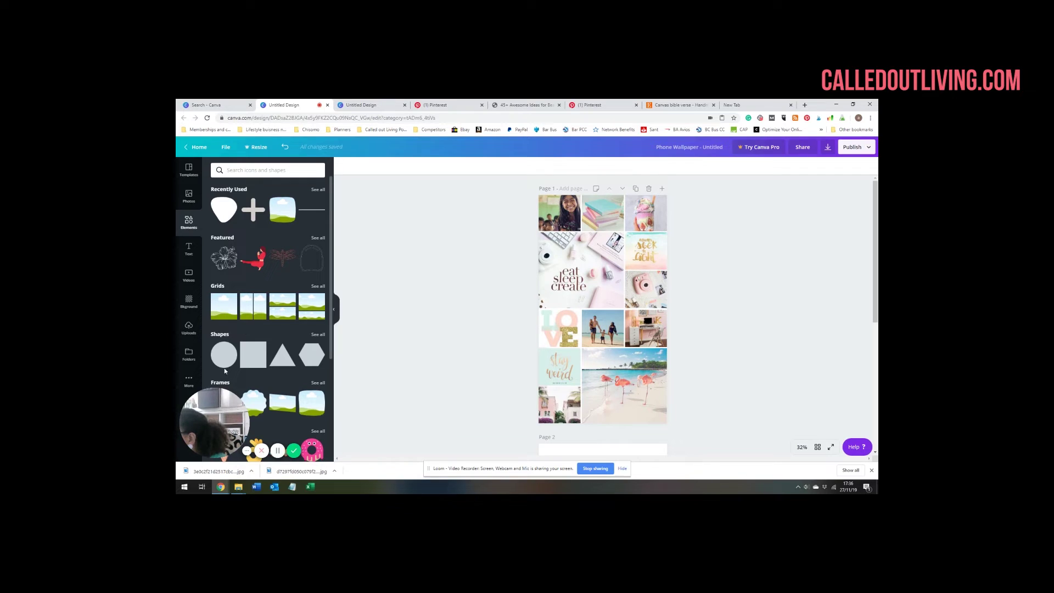
click(261, 352)
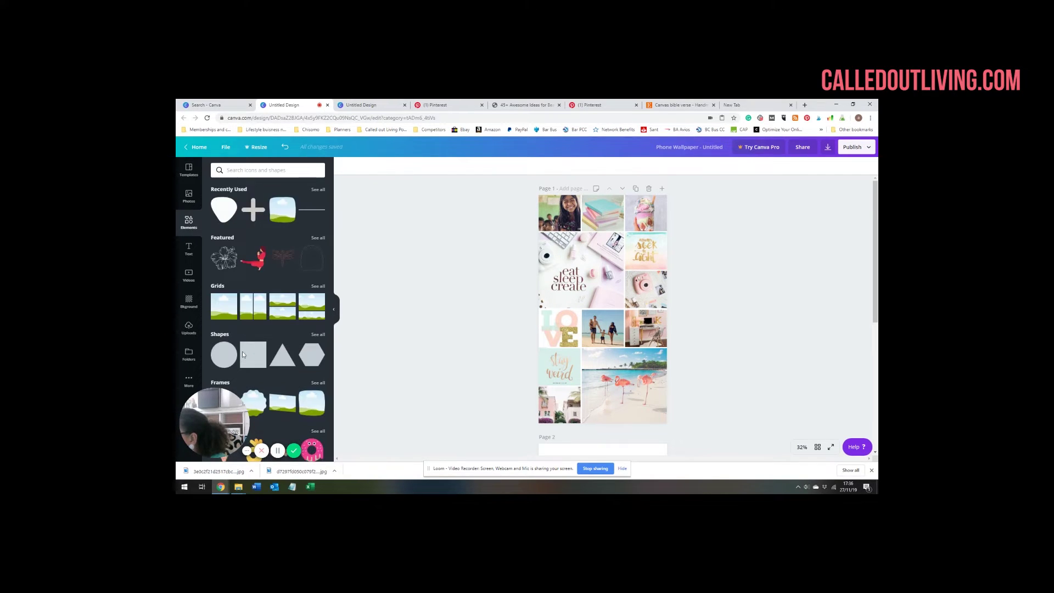
click(256, 355)
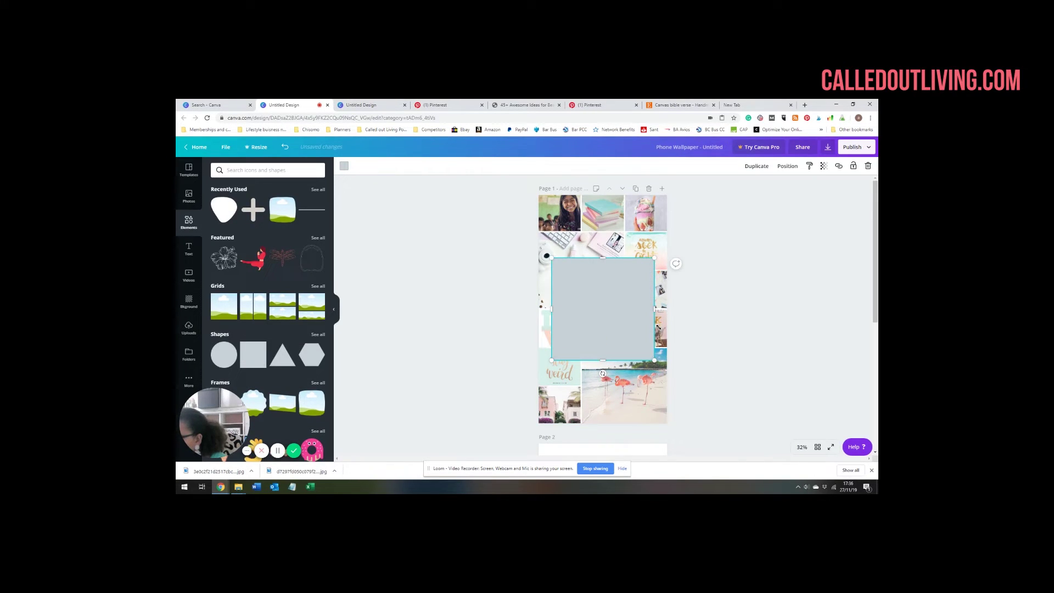
drag(658, 328, 617, 270)
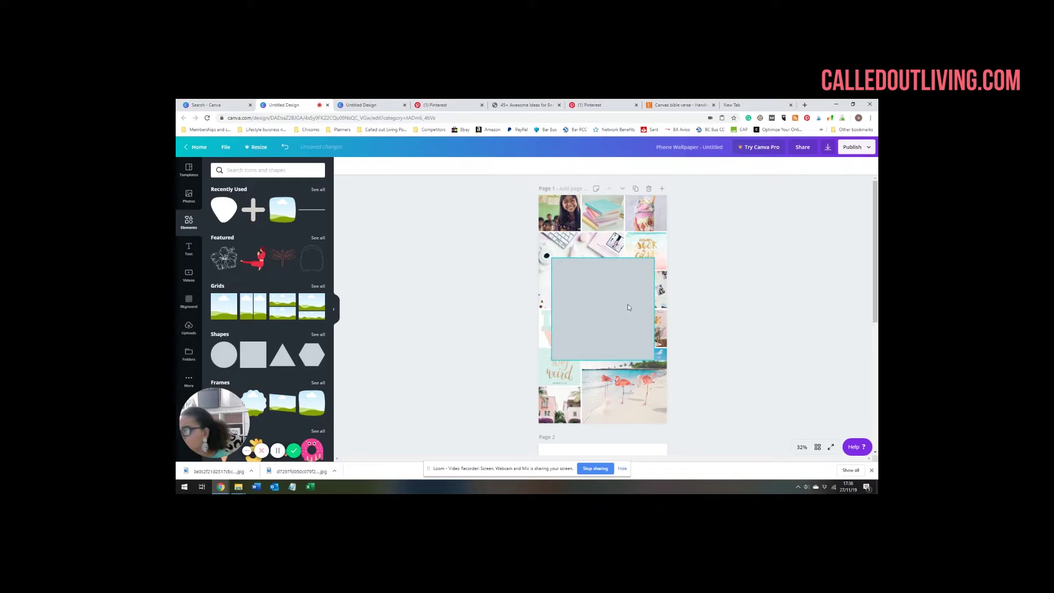
Step: Position the bar over the upper edge of the "eat sleep create" image and fill it with the mint brand color
drag(599, 263, 598, 234)
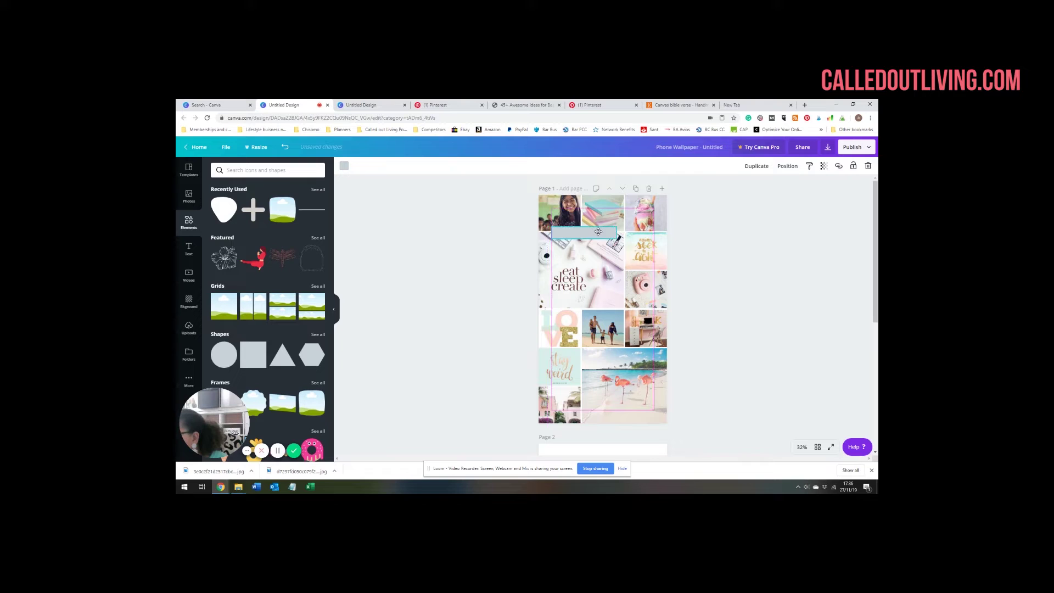
click(344, 166)
click(219, 230)
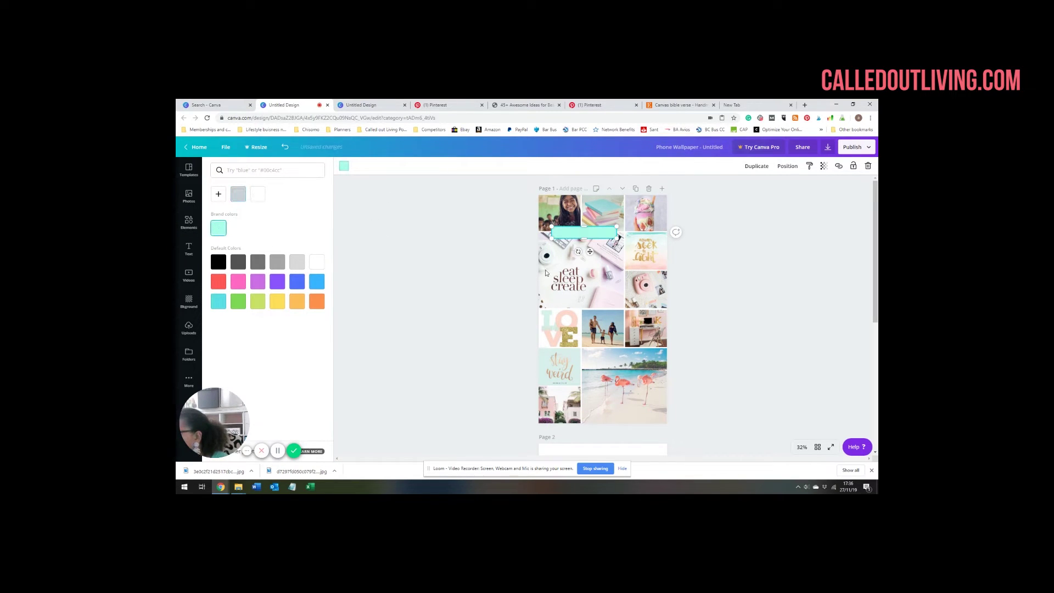
Step: Duplicate the mint bar and place the copy at the boundary between the two grids, over the "LOVE" and family beach images
right_click(602, 234)
click(591, 293)
right_click(592, 294)
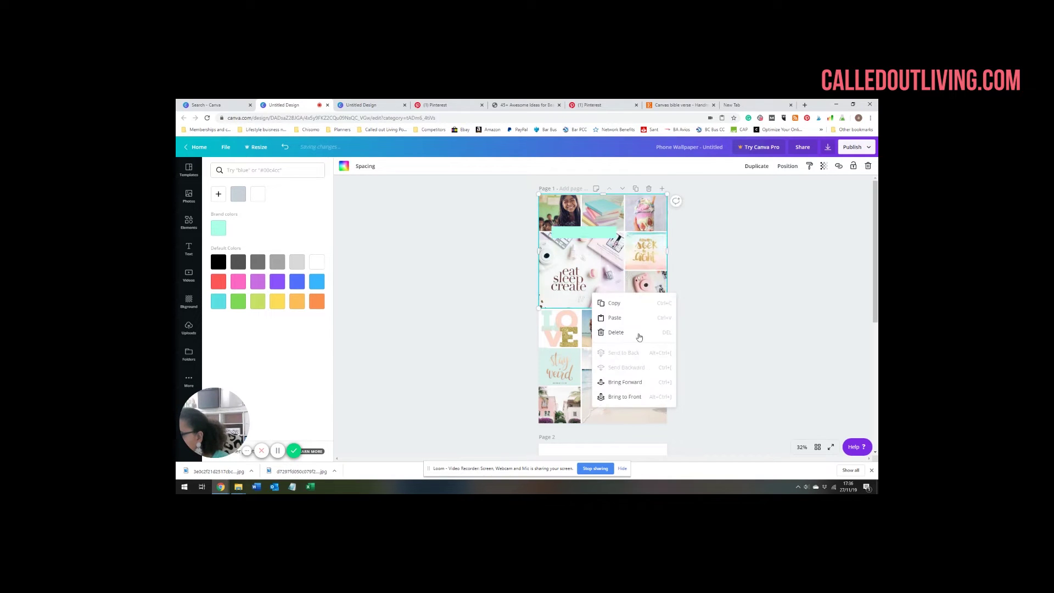
click(615, 318)
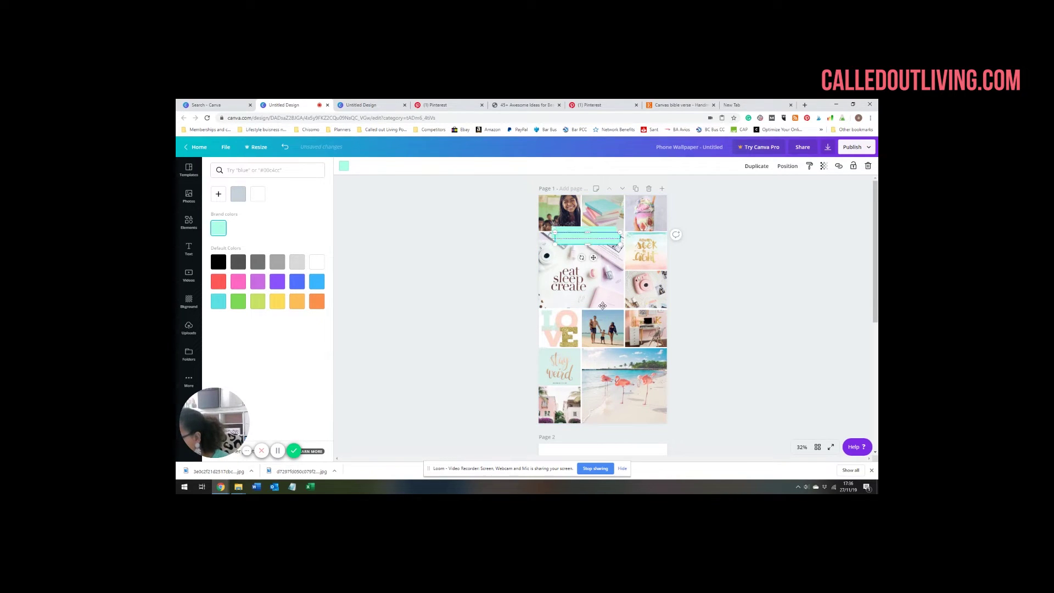
drag(602, 306, 597, 318)
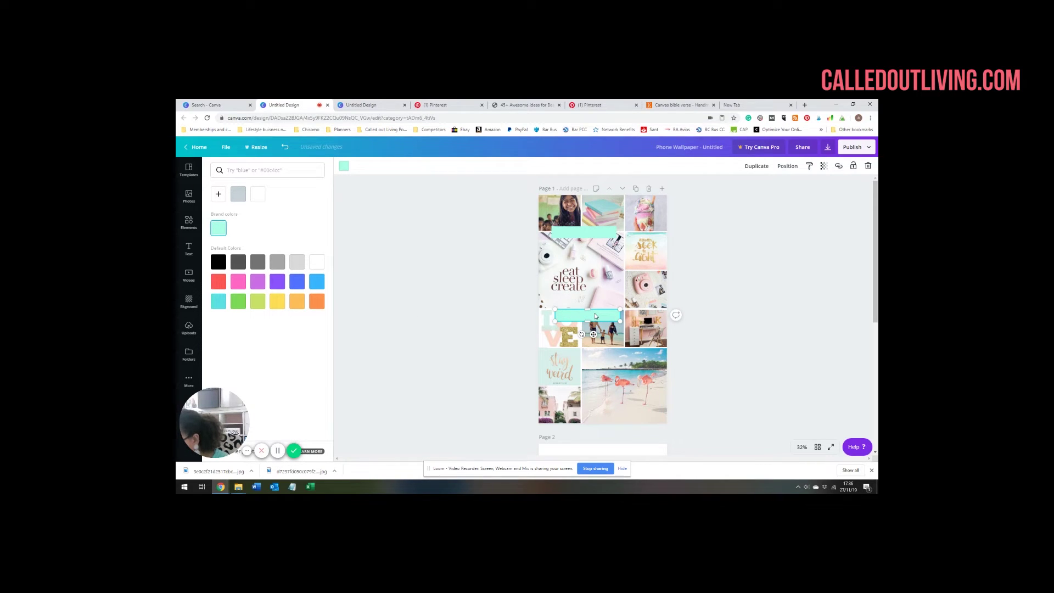
Step: Place a copy of the mint bar over the lower part of the flamingo image and realign the middle bar with the grid boundary
key(ctrl+v)
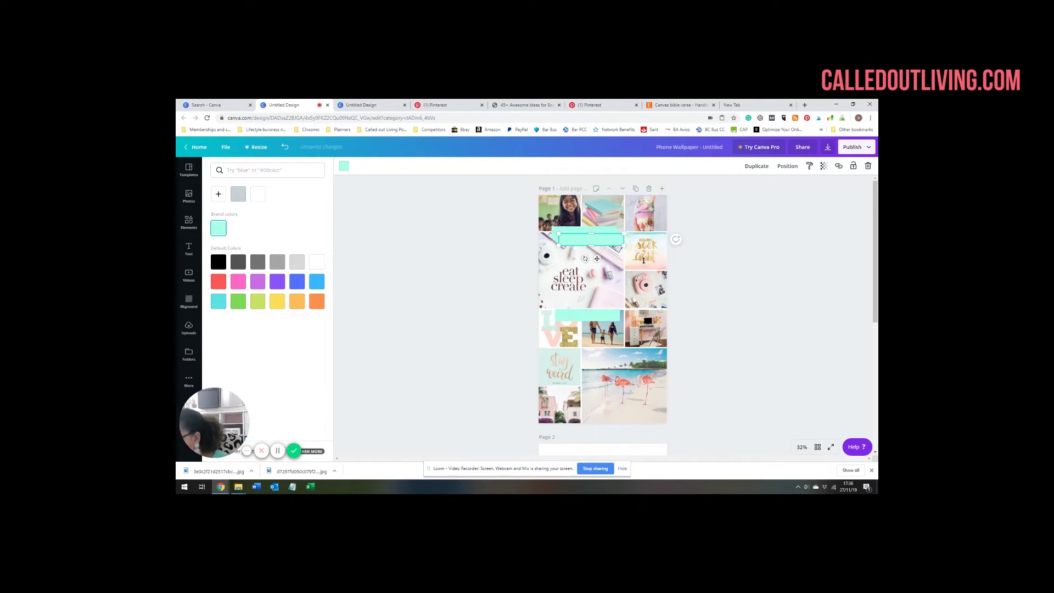
key(Escape)
drag(606, 240, 620, 410)
drag(616, 311, 612, 306)
Step: Duplicate the upper mint bar and place the copy over the "eat sleep create" image
click(588, 237)
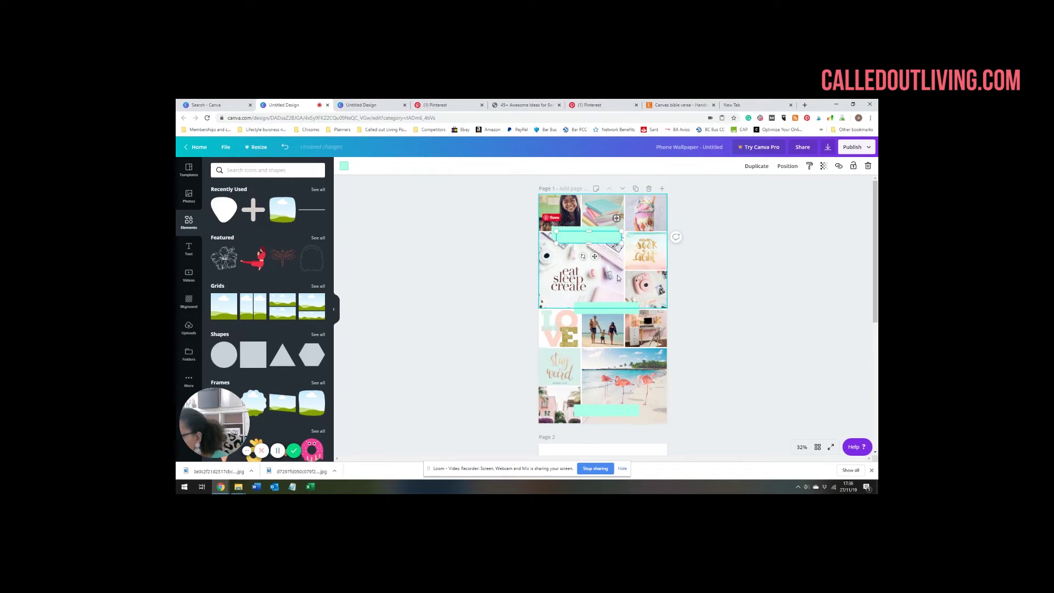
key(ctrl+d)
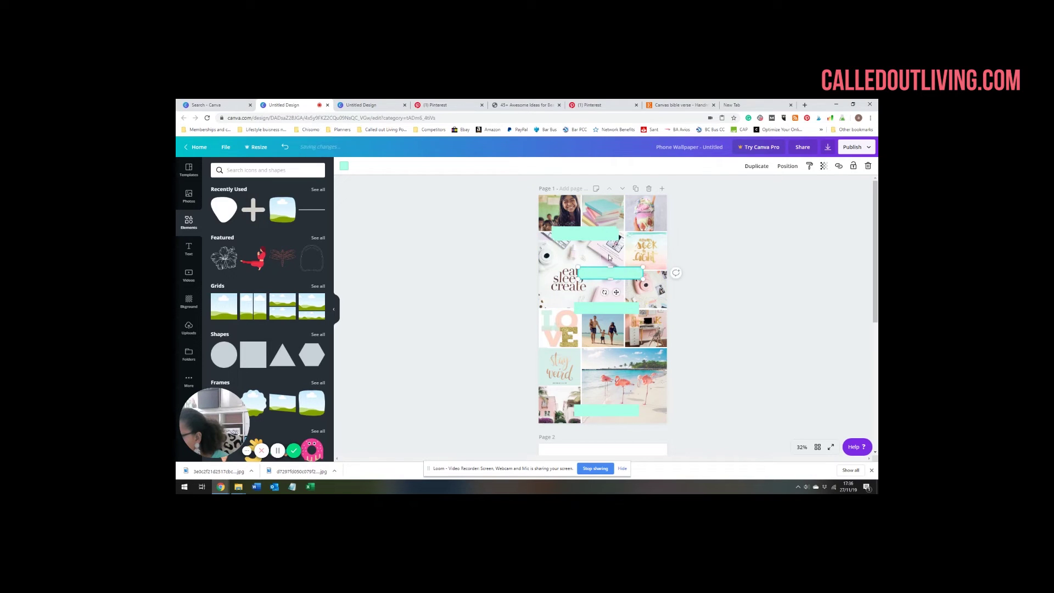
drag(608, 271, 595, 239)
click(596, 238)
click(597, 165)
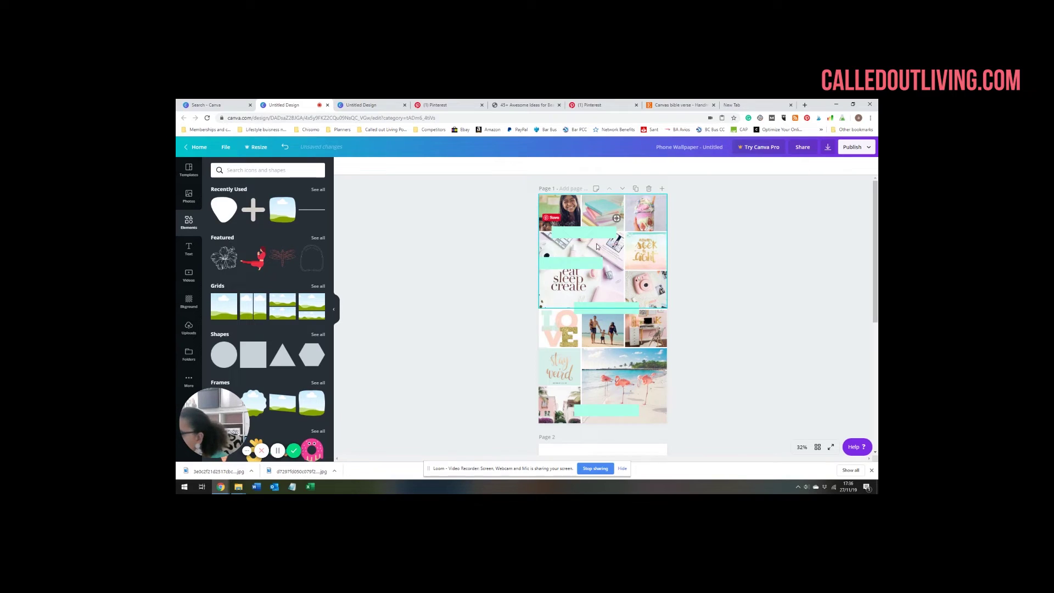
Step: Add a body text box reading "CARE" and enlarge it to about font size 118
click(190, 250)
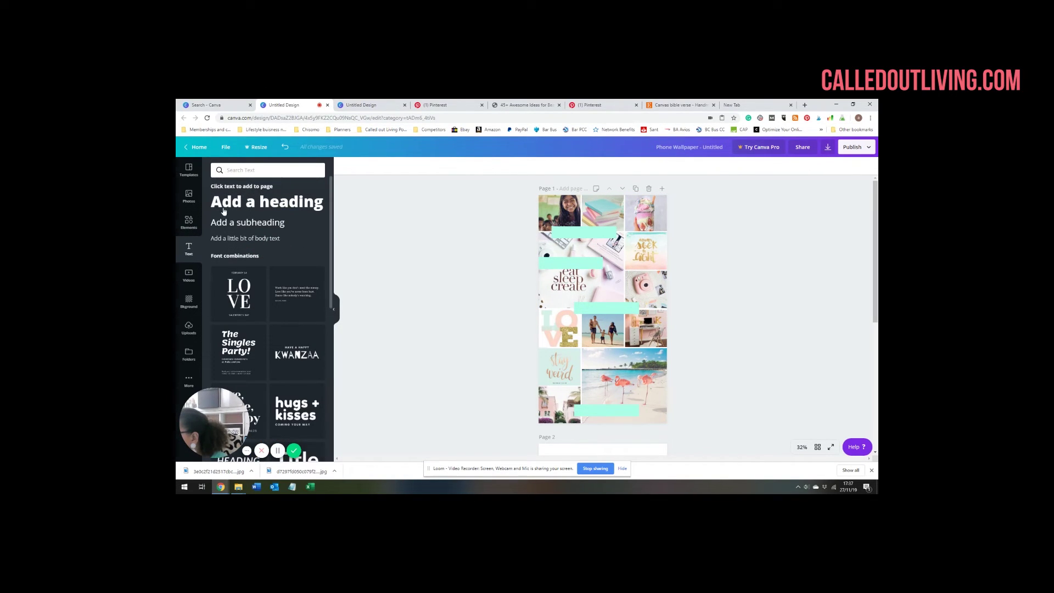
click(247, 171)
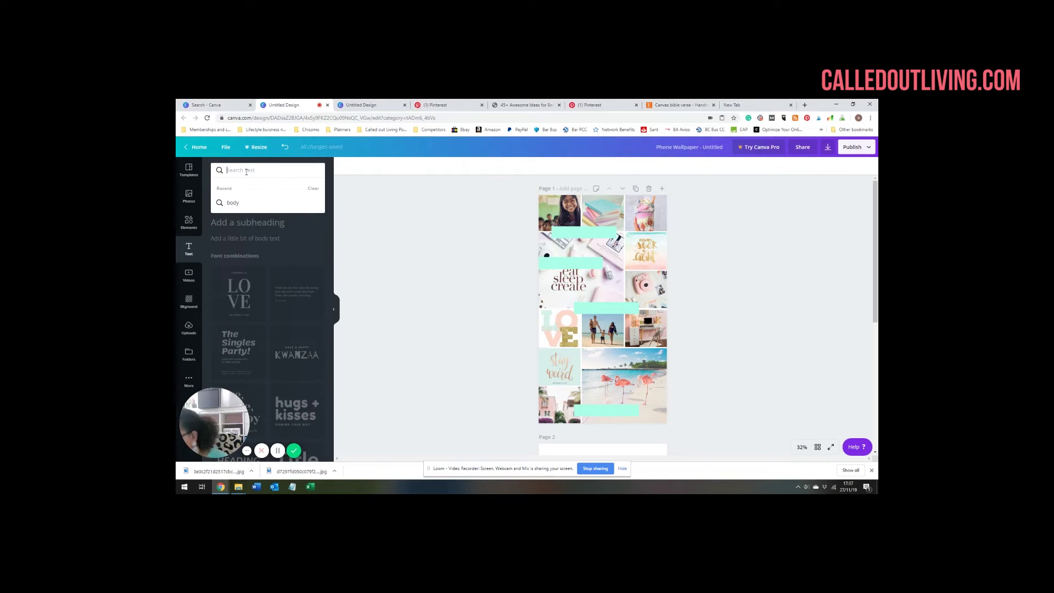
click(264, 226)
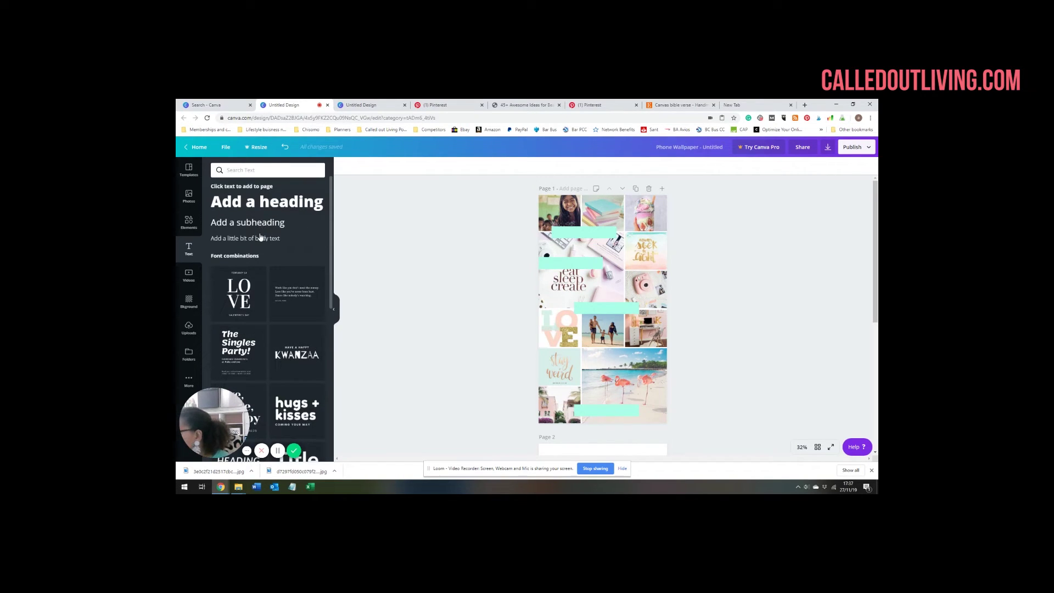
click(275, 229)
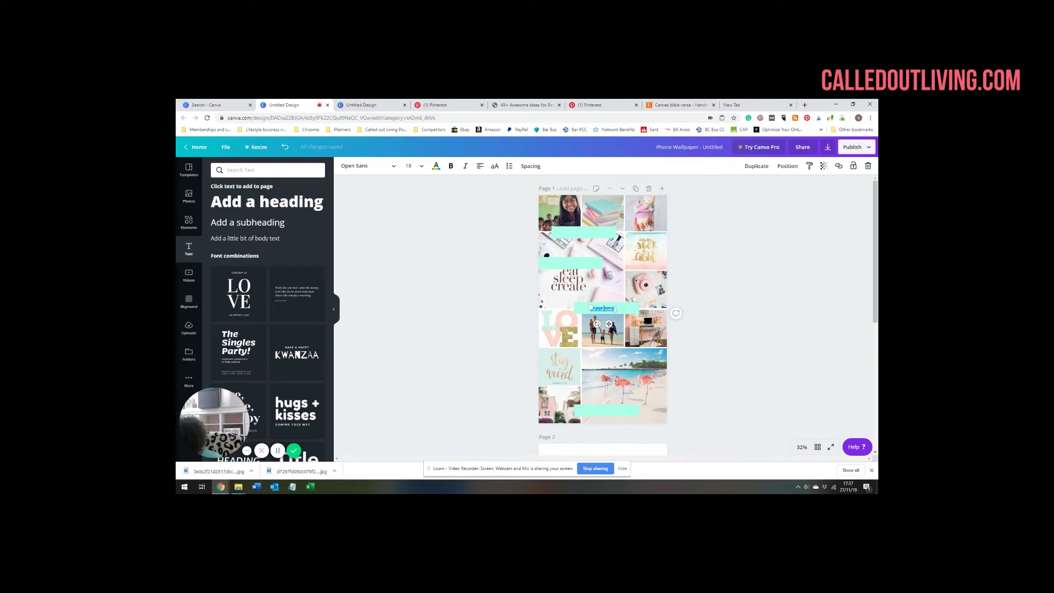
key(BackSpace)
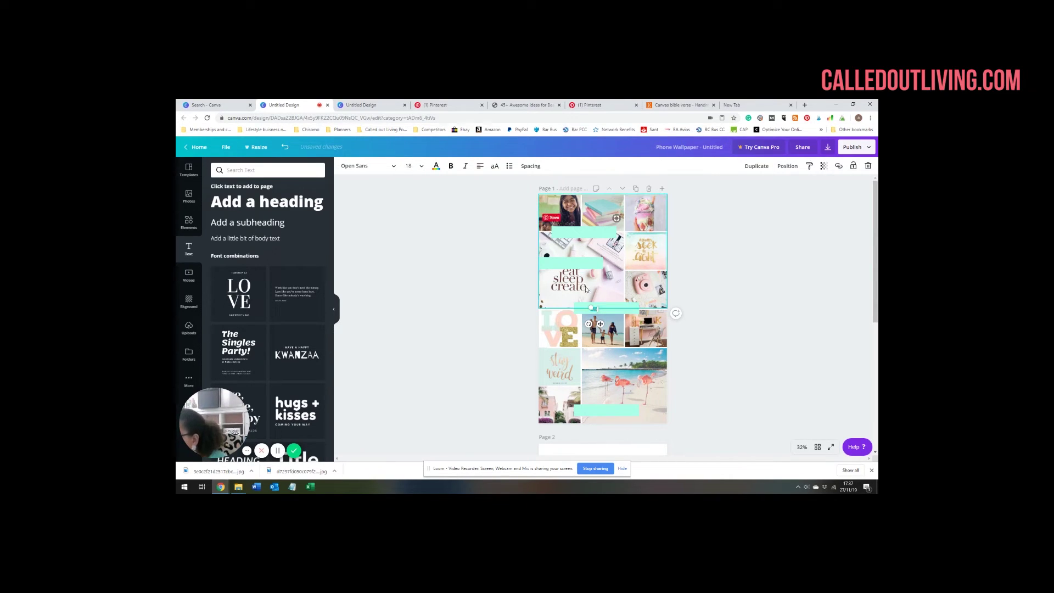
text(CARE)
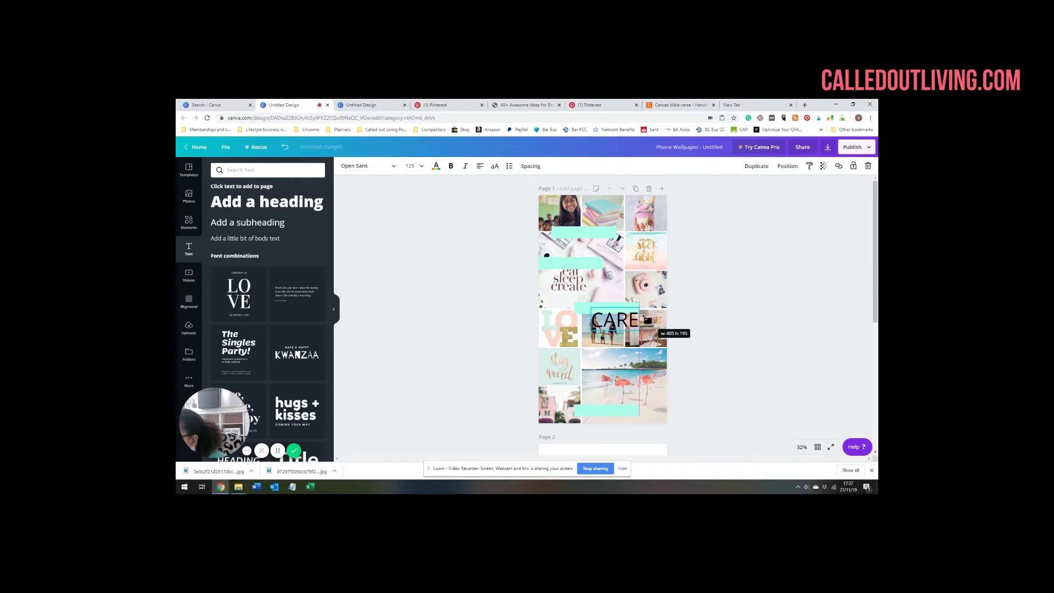
Step: Move the "CARE" text over the upper mint bar and set its font to Abhaya Libre SemiBold
click(391, 166)
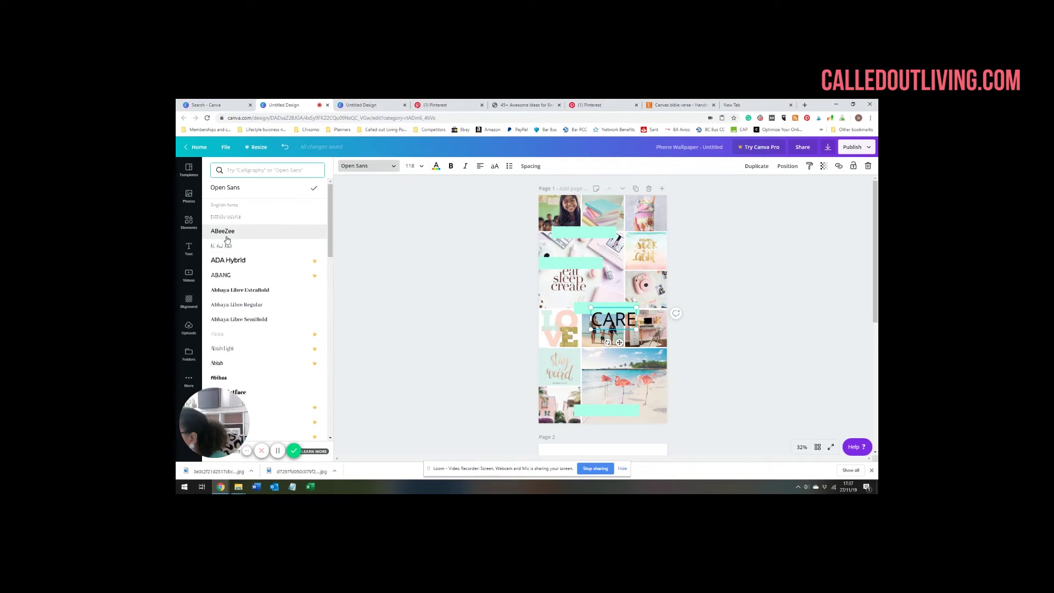
click(236, 246)
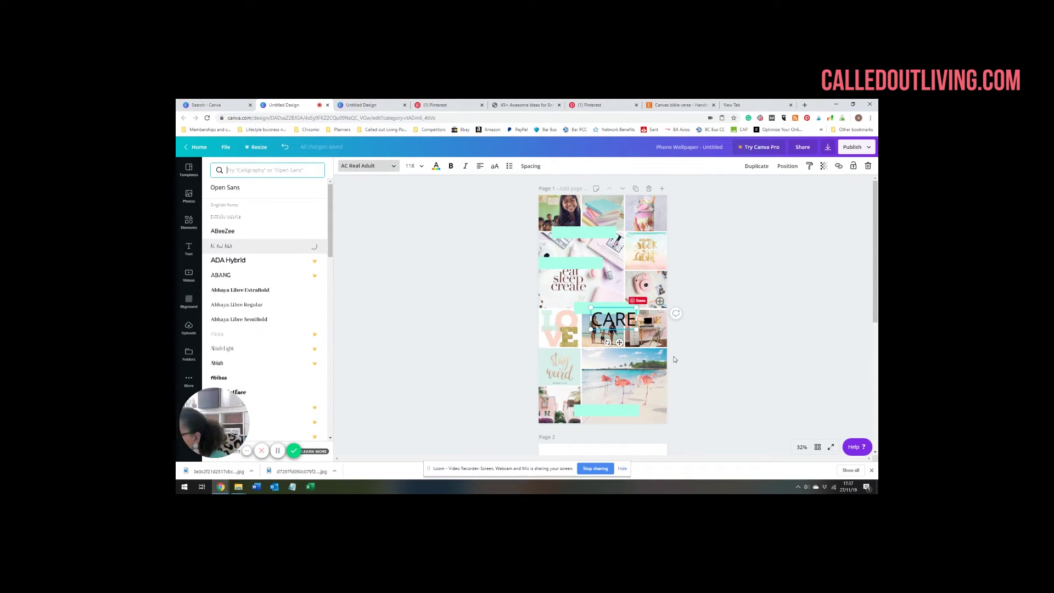
drag(604, 318, 580, 233)
click(367, 165)
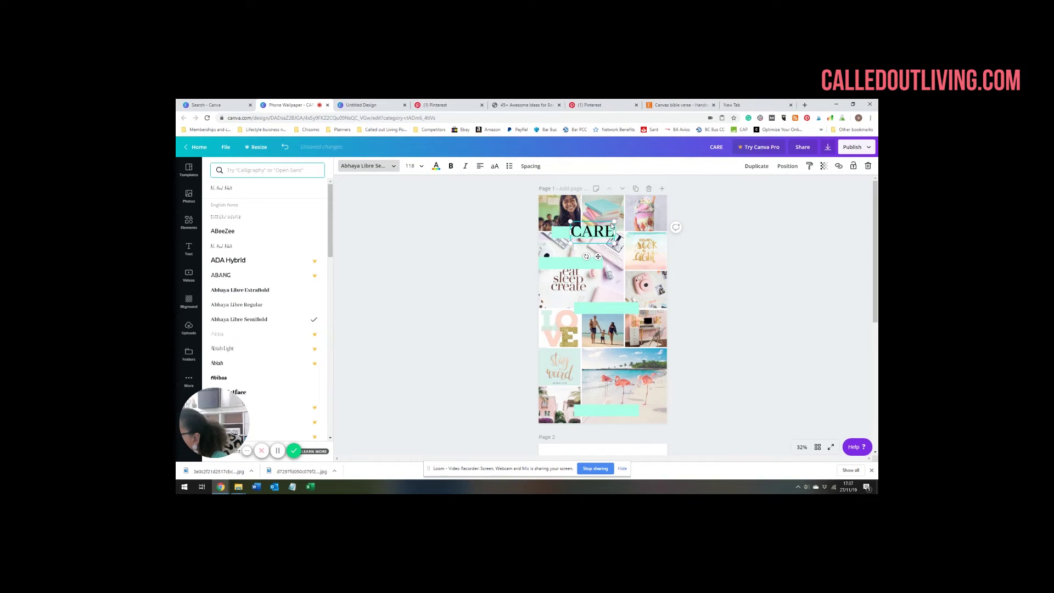
Step: Shrink "CARE" to about size 65.6 and shorten the upper mint bar to fit closely around the word
drag(614, 222, 566, 236)
click(612, 234)
click(564, 236)
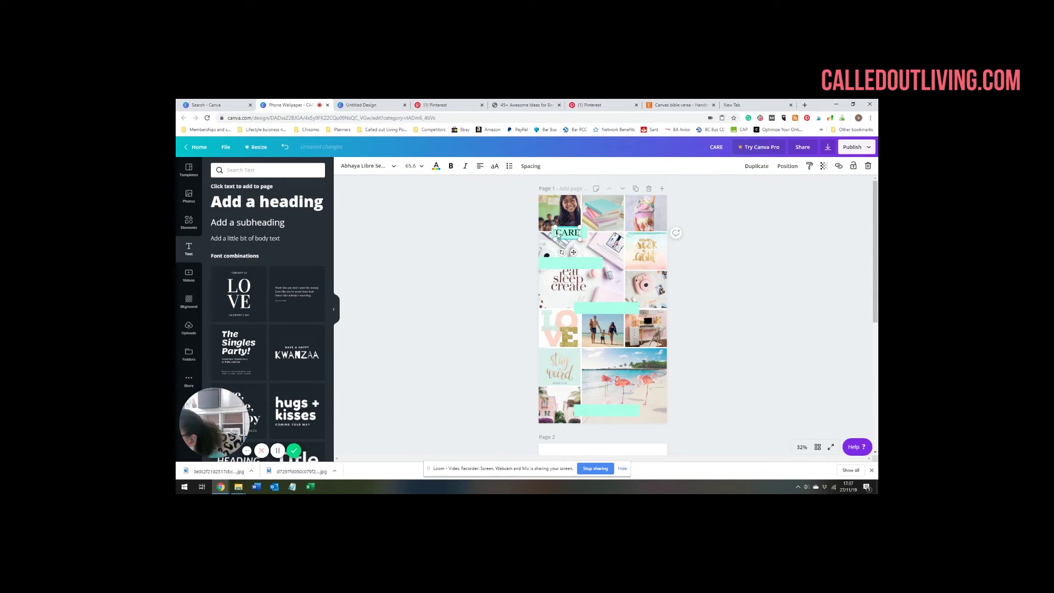
click(503, 233)
click(551, 232)
drag(554, 233, 556, 233)
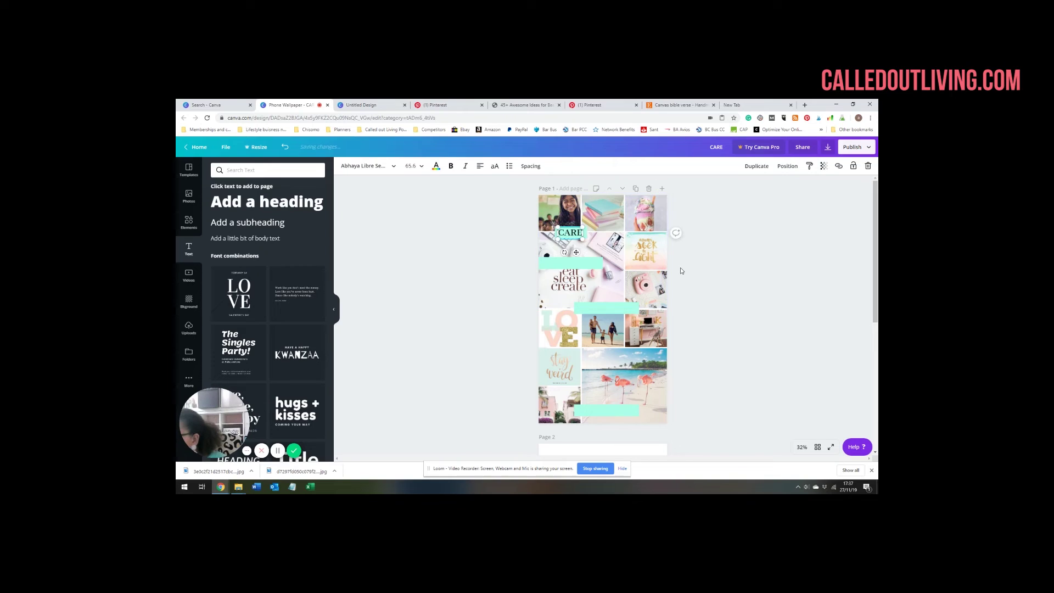
click(709, 269)
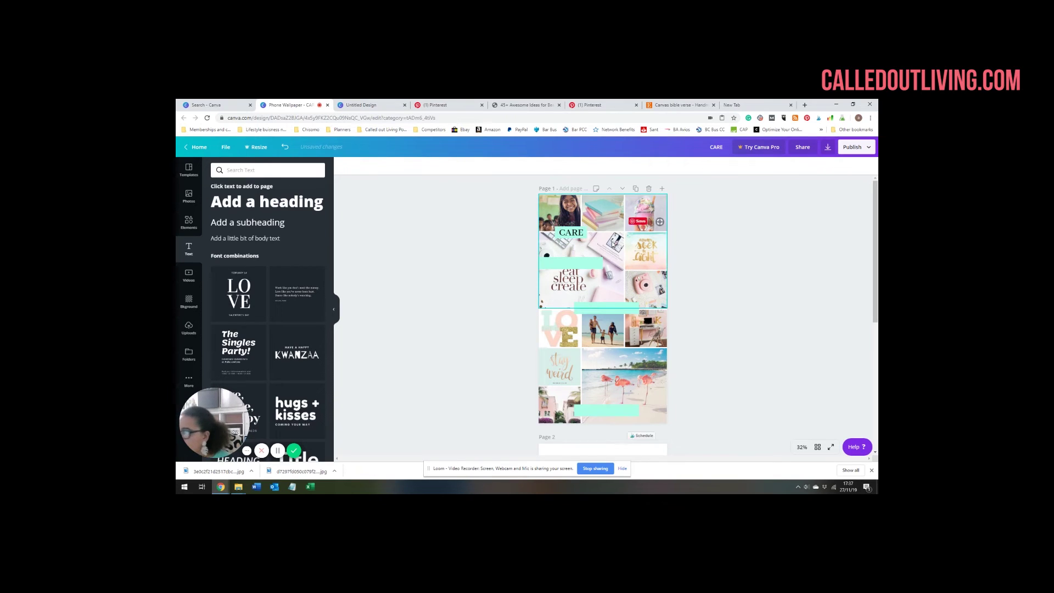
Step: Duplicate the "CARE" text onto the middle mint bar and change the copy to "NURTURE"
click(573, 234)
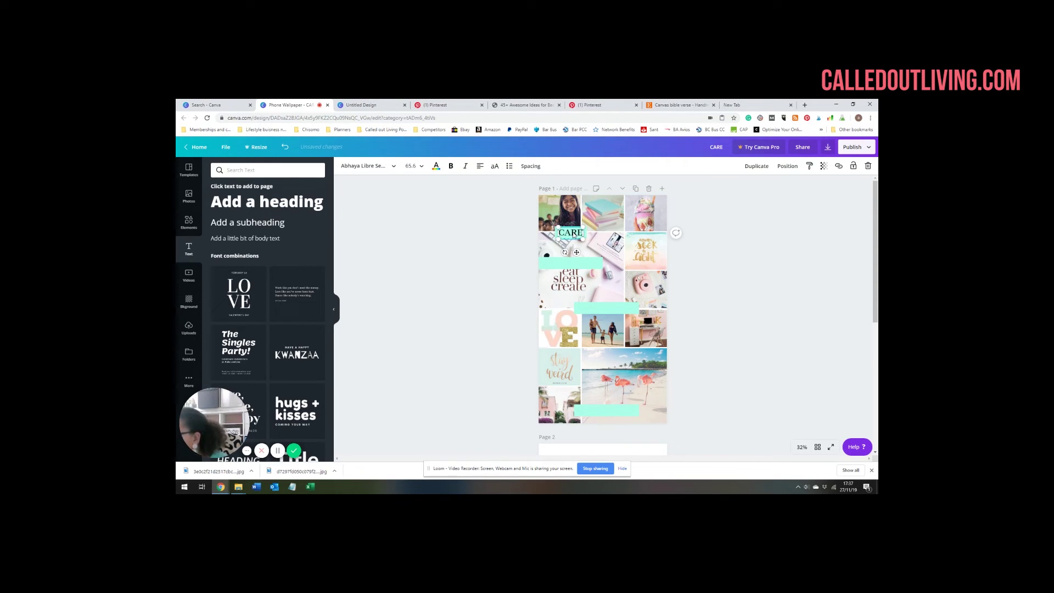
key(ctrl+d)
drag(574, 234, 617, 308)
double_click(617, 307)
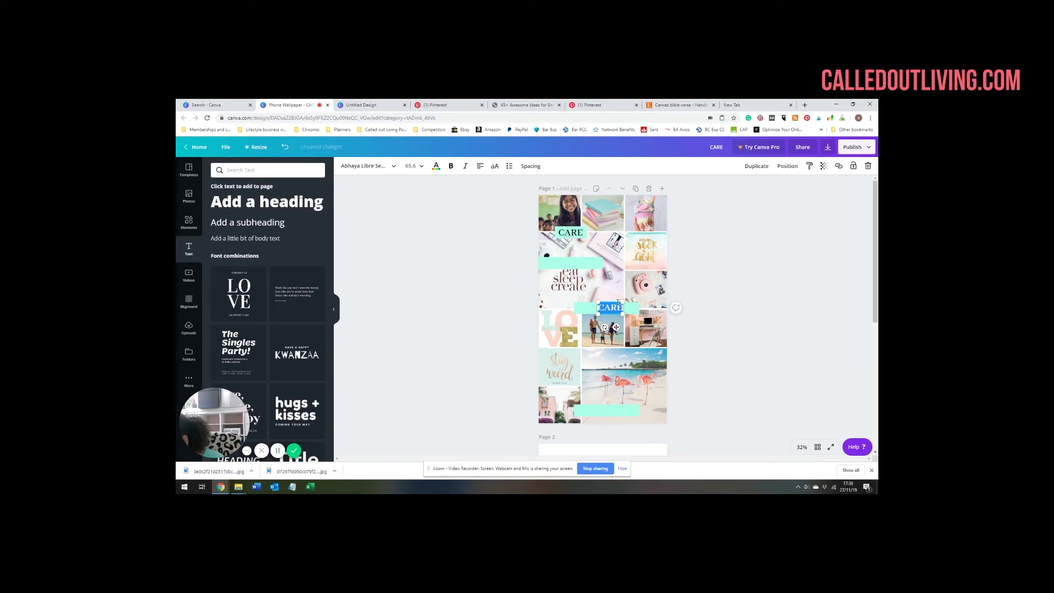
text(M)
text(URTURE)
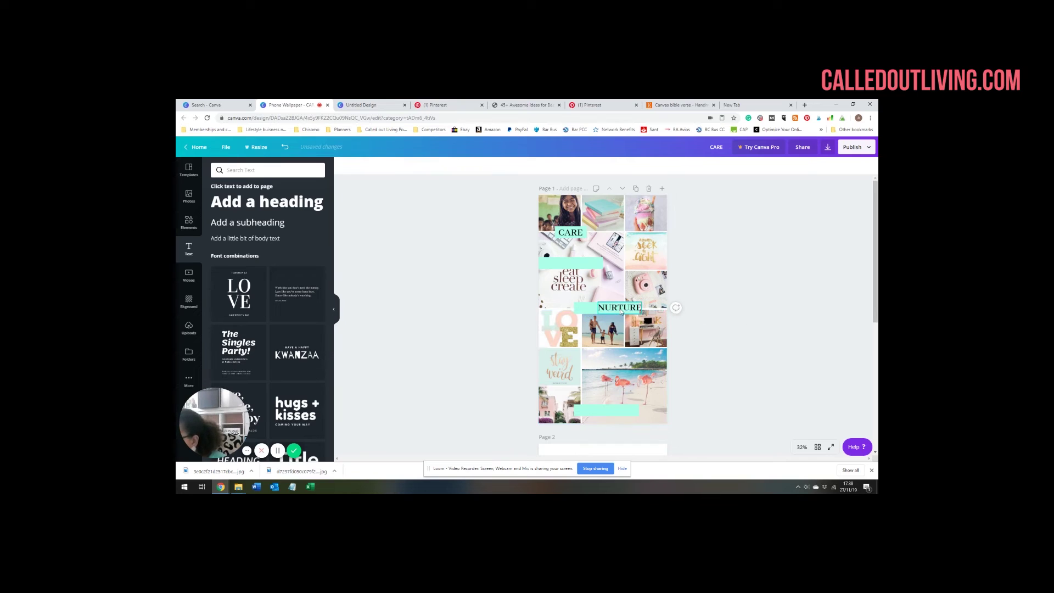
Step: Shorten the middle bar around "NURTURE" and place a copy of the text on the lowest bar, reworded as "2020 goals"
drag(626, 327, 612, 411)
click(576, 311)
click(615, 309)
double_click(613, 411)
text(2020)
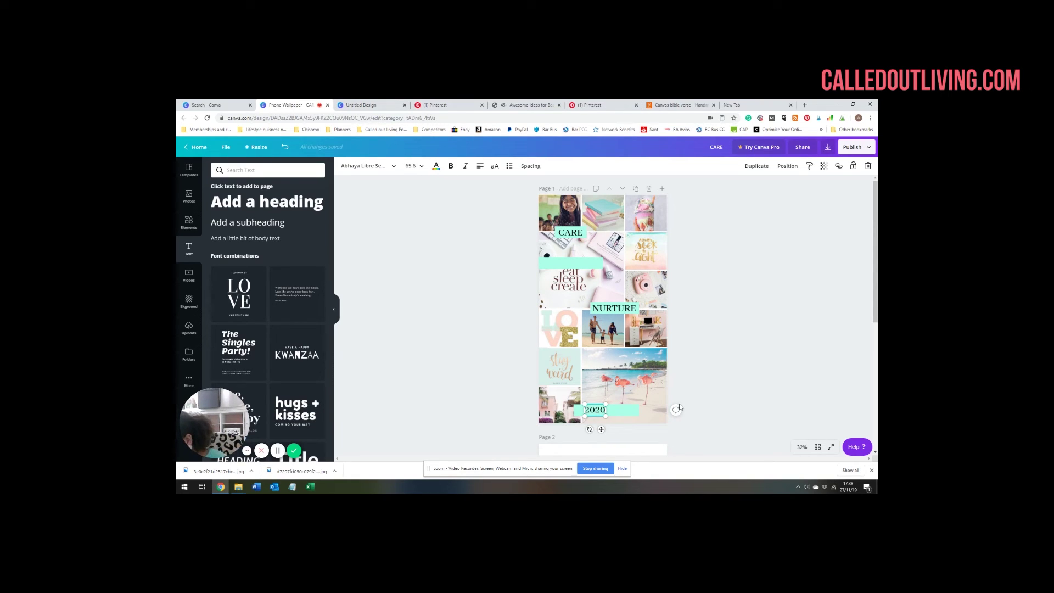
text( goals)
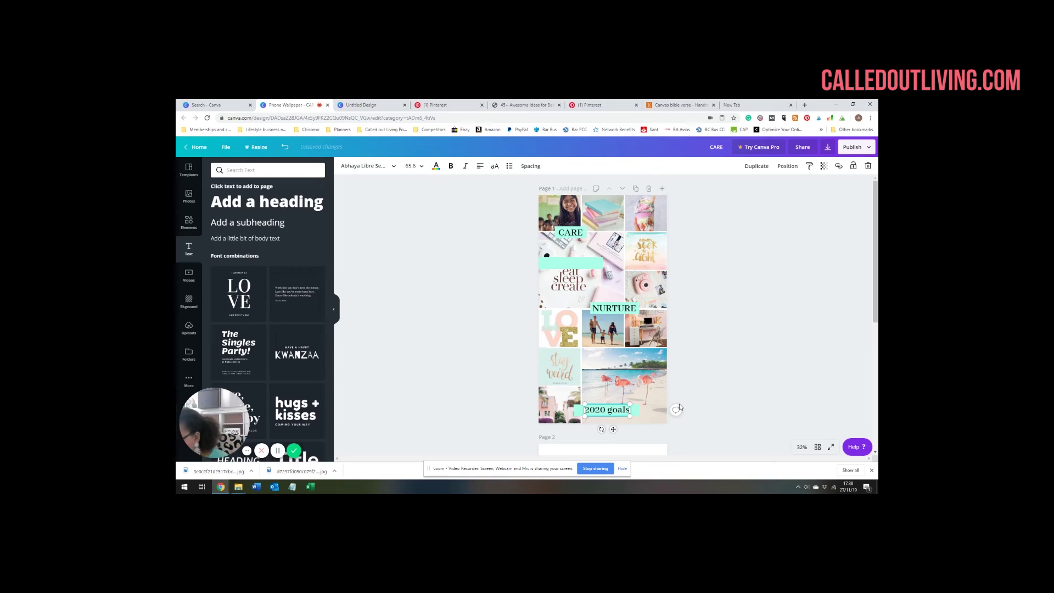
Step: Fit the lowest mint bar around "2020 goals" and remove the spare bar over the "eat sleep create" image
mouse_move(607, 411)
mouse_down()
mouse_move(634, 410)
mouse_move(624, 410)
mouse_up()
click(634, 412)
drag(591, 261, 740, 287)
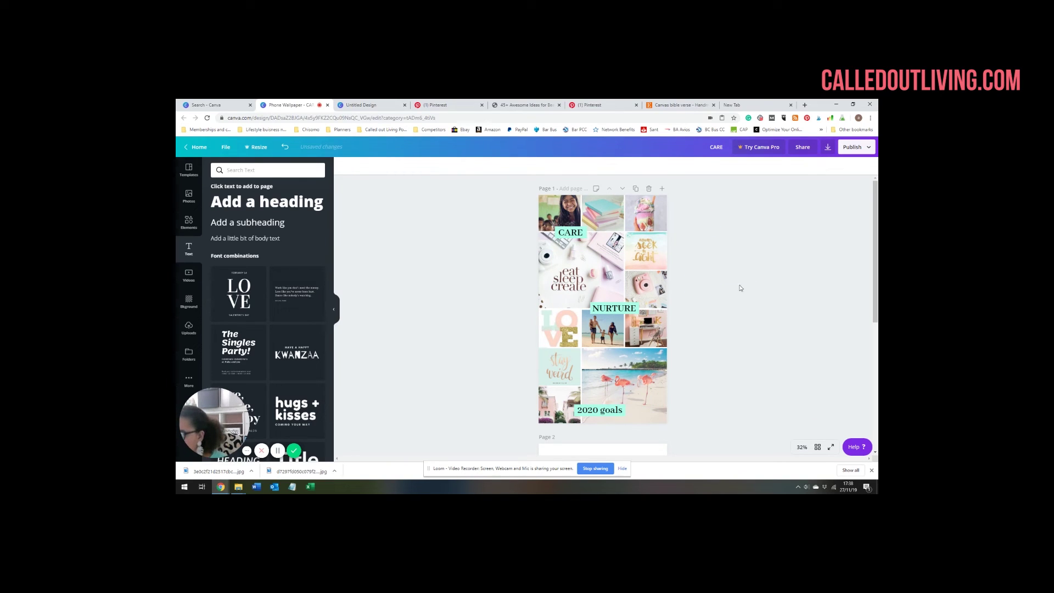
Step: Change the text color of "NURTURE" and "CARE" to white
click(631, 313)
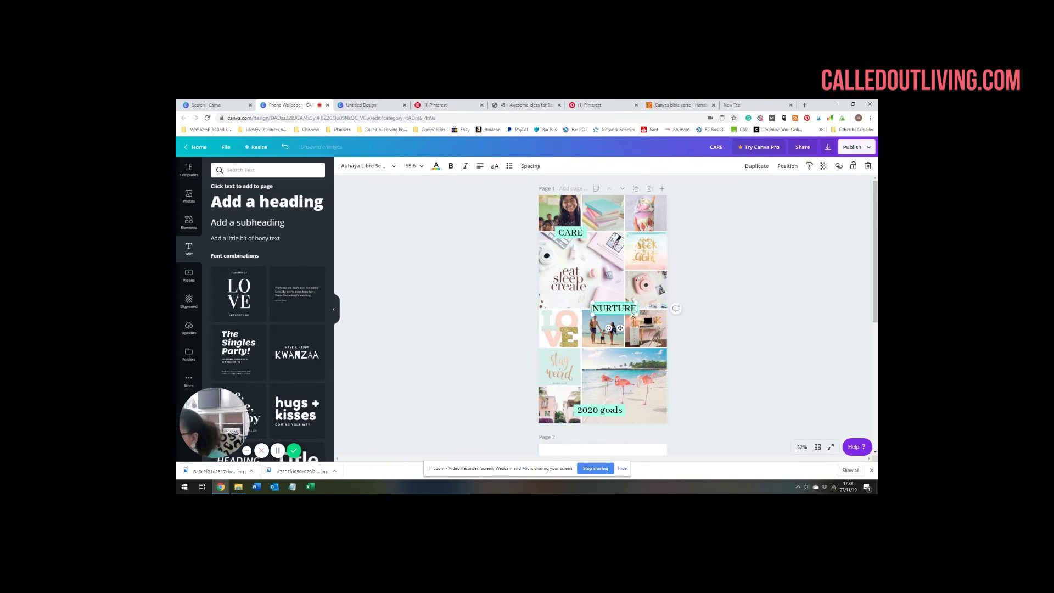
click(437, 166)
click(285, 196)
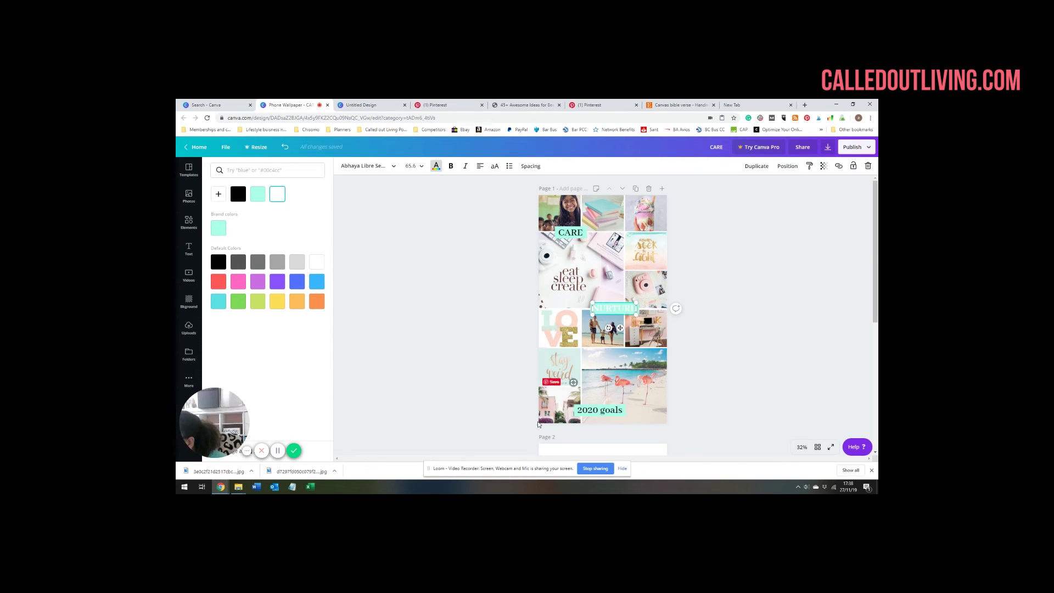
click(576, 233)
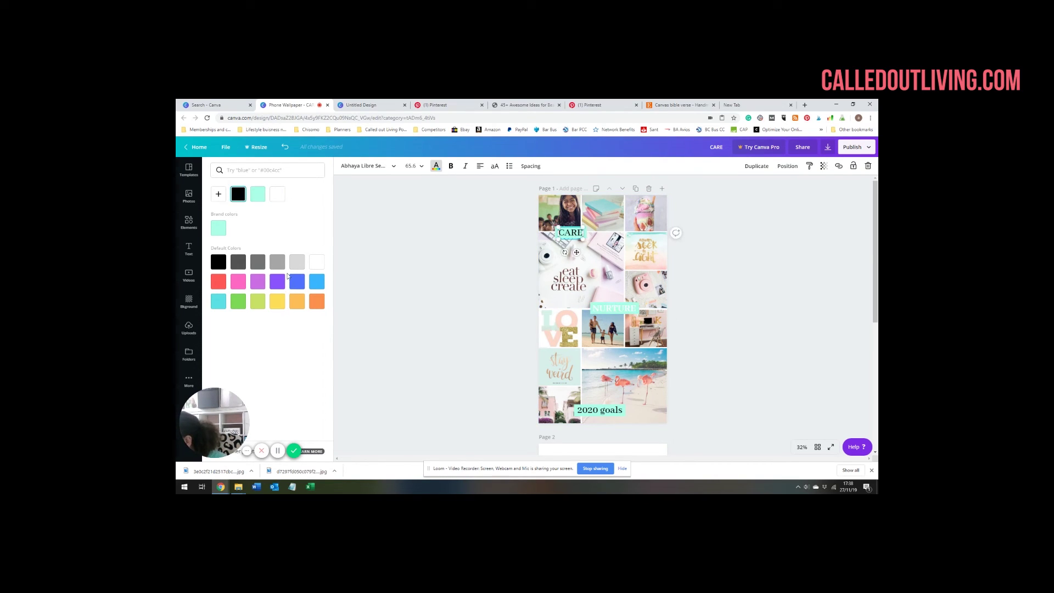
click(316, 261)
Step: Try light gray, blue, purple and pink text colors on "2020 goals", and pink on "NURTURE"
click(600, 410)
click(296, 262)
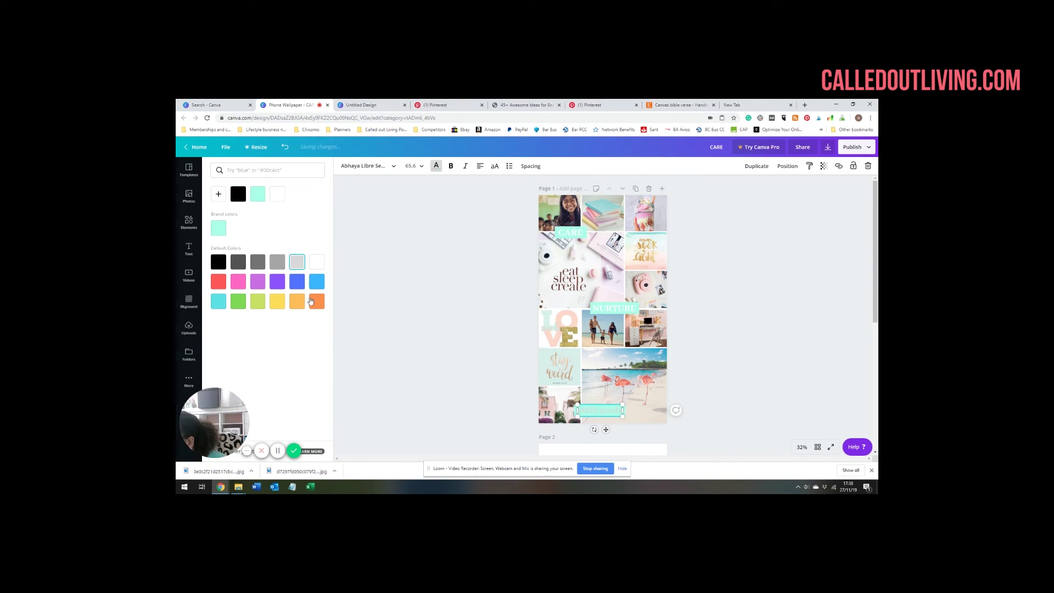
click(317, 281)
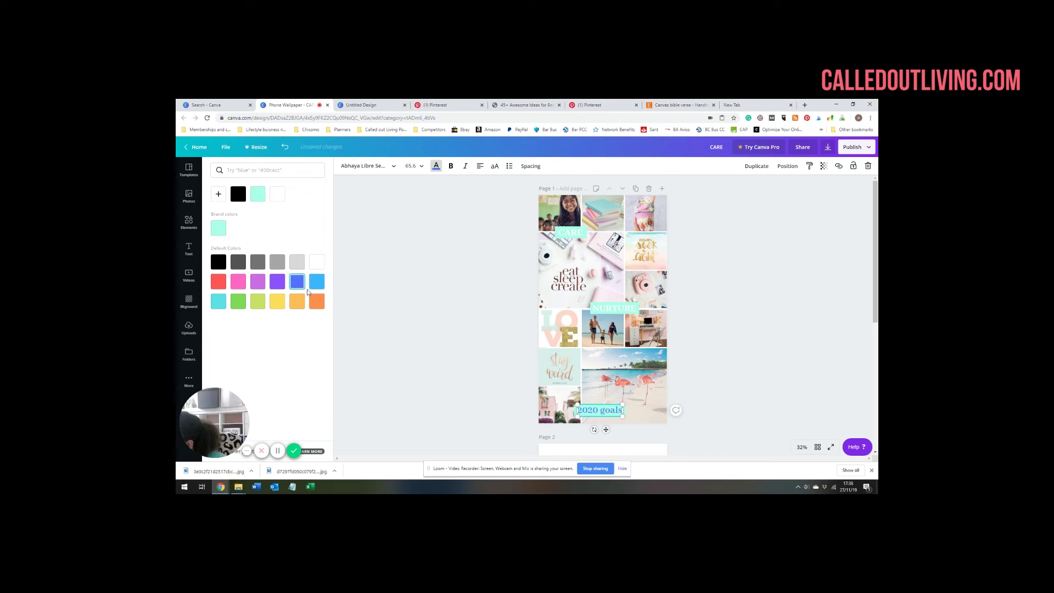
click(277, 281)
click(258, 282)
click(239, 281)
click(617, 316)
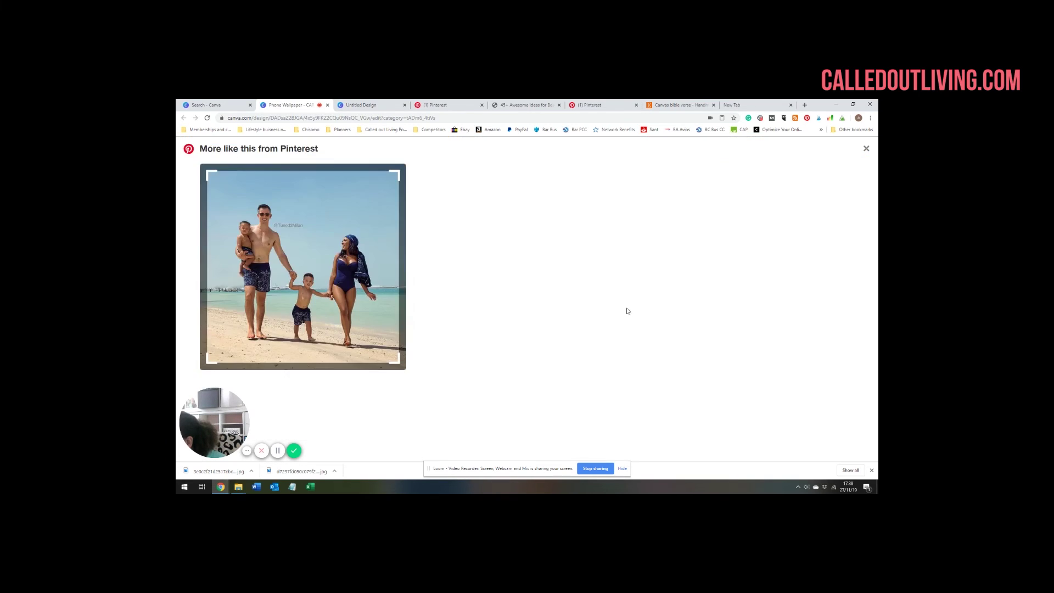
click(860, 148)
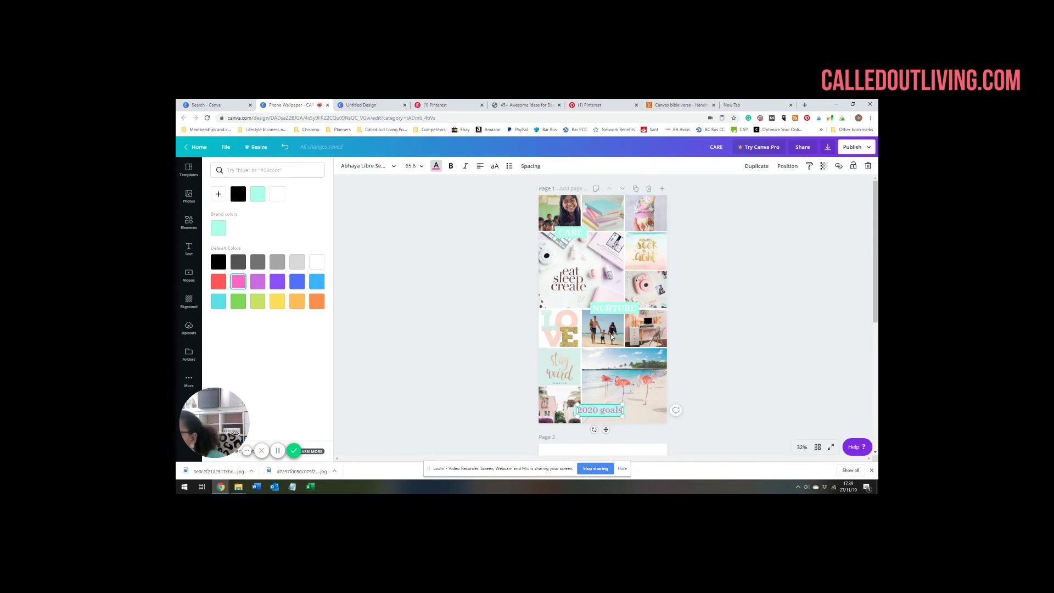
click(238, 281)
click(574, 233)
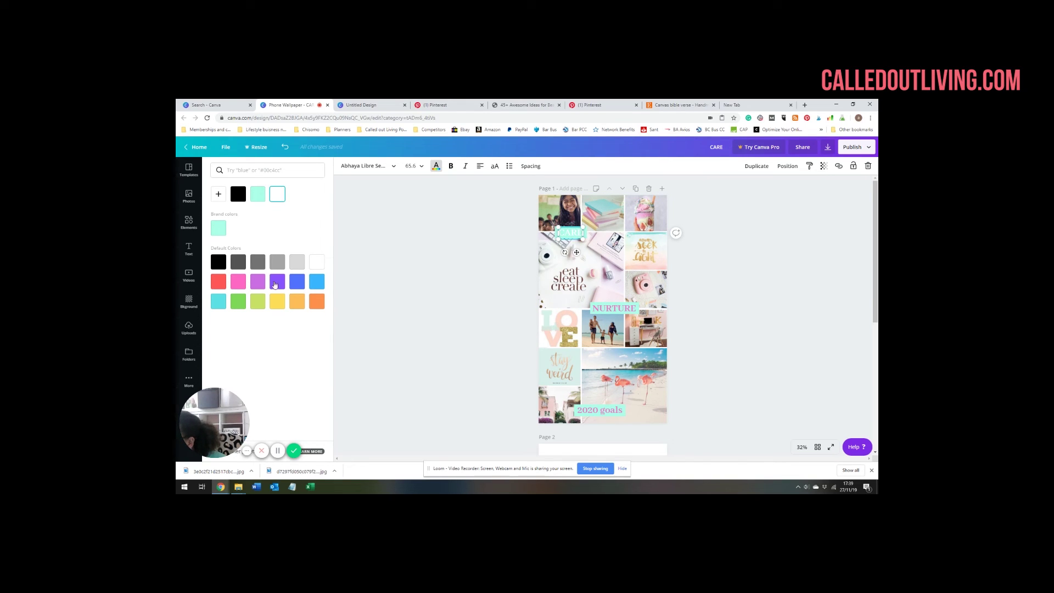
Step: Set the text color of "NURTURE" and "2020 goals" to white
click(617, 308)
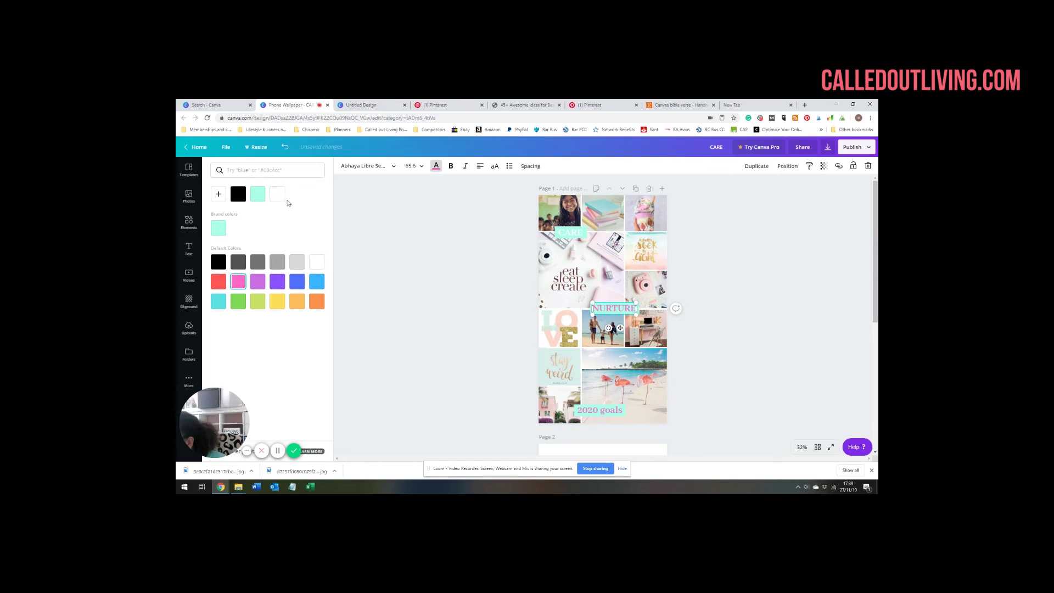
click(599, 409)
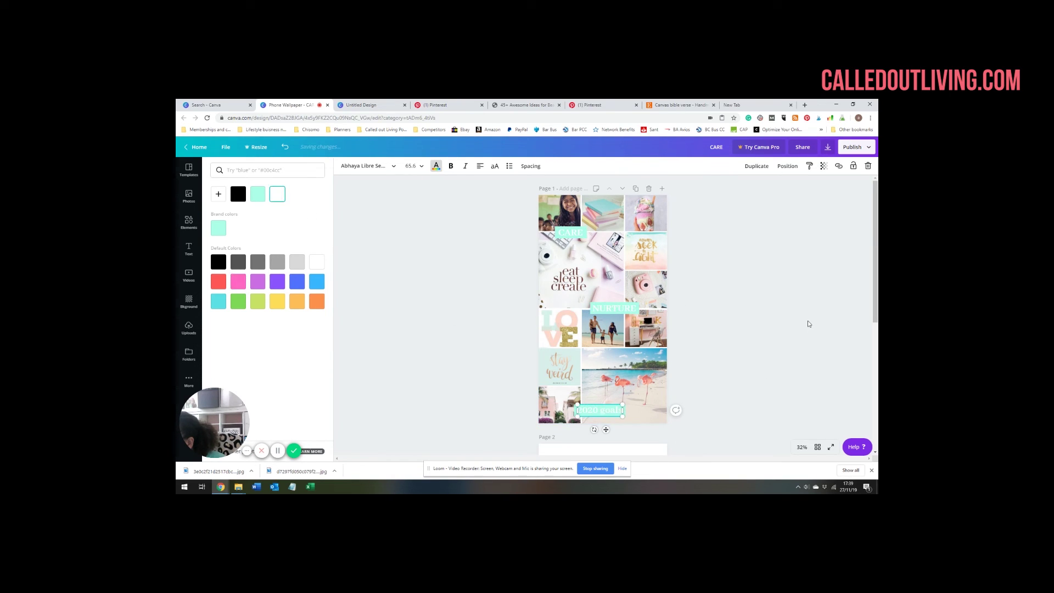
click(685, 367)
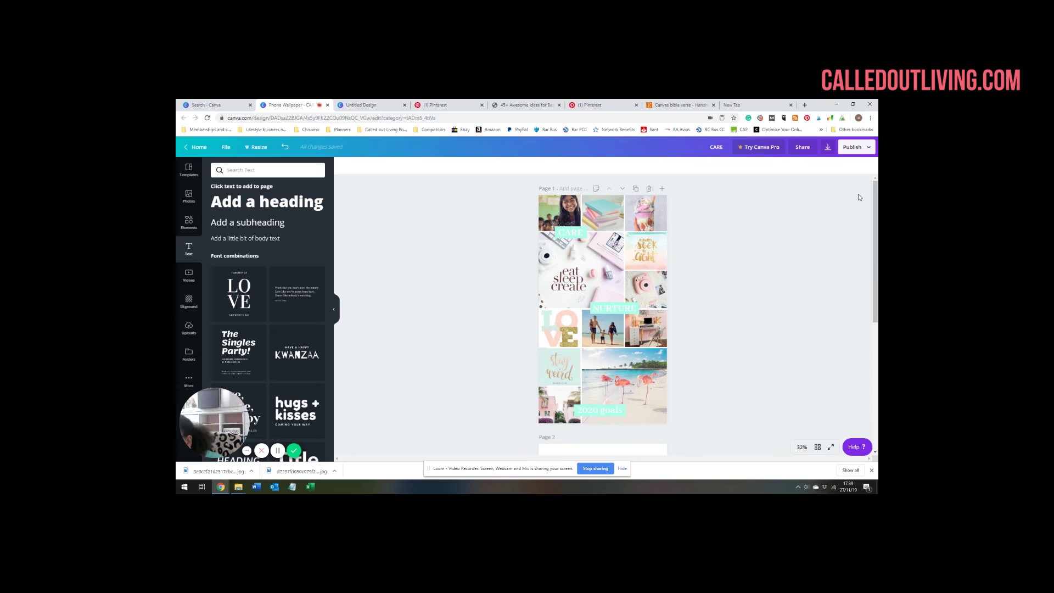
Step: Set up the design's download as a JPG file containing only Page 1
click(868, 147)
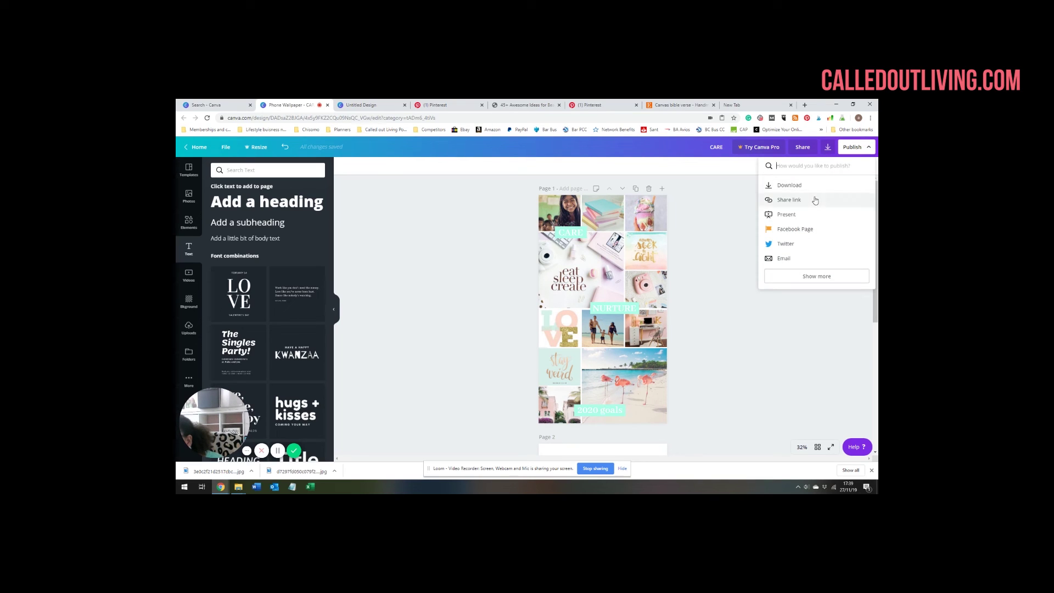
click(791, 185)
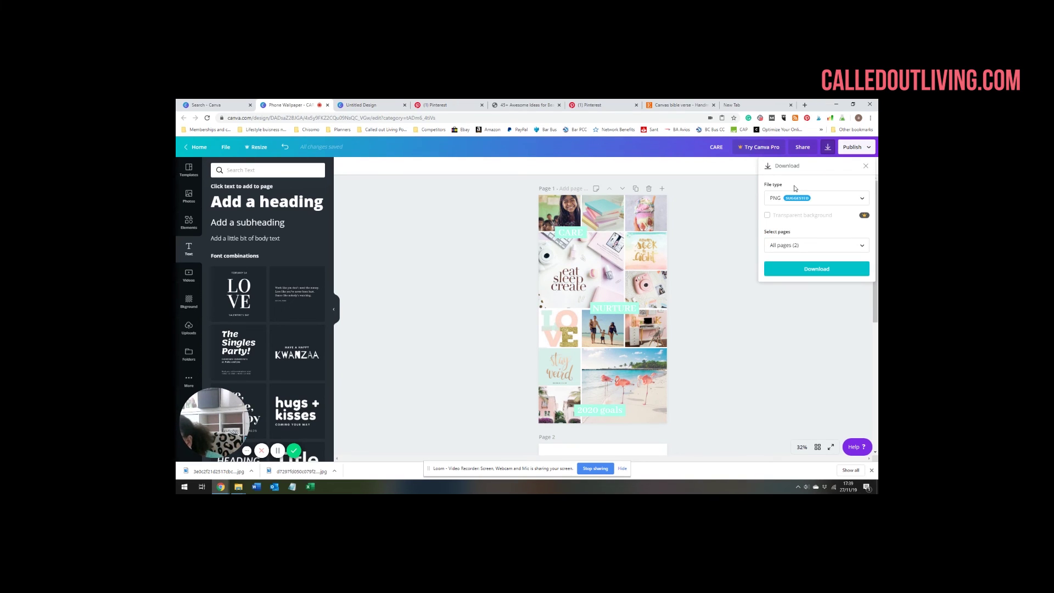
click(861, 201)
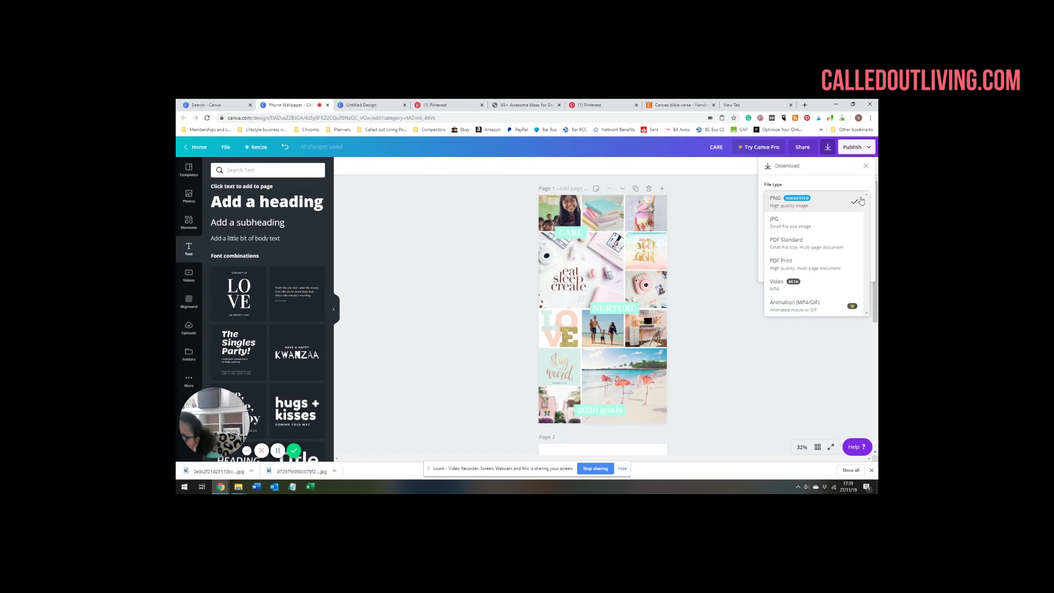
click(813, 230)
click(848, 228)
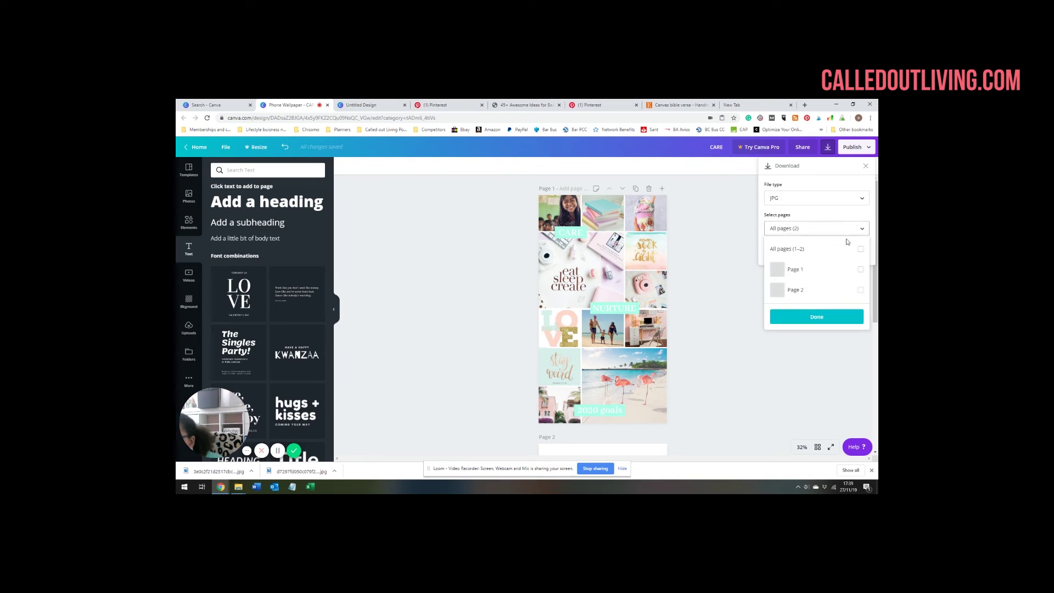
click(861, 269)
click(804, 313)
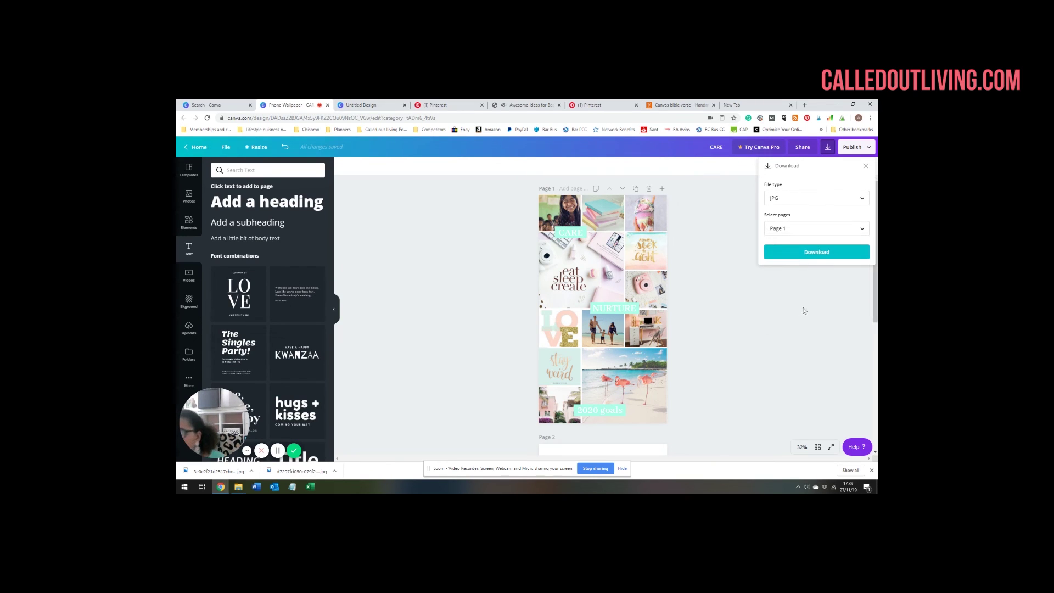